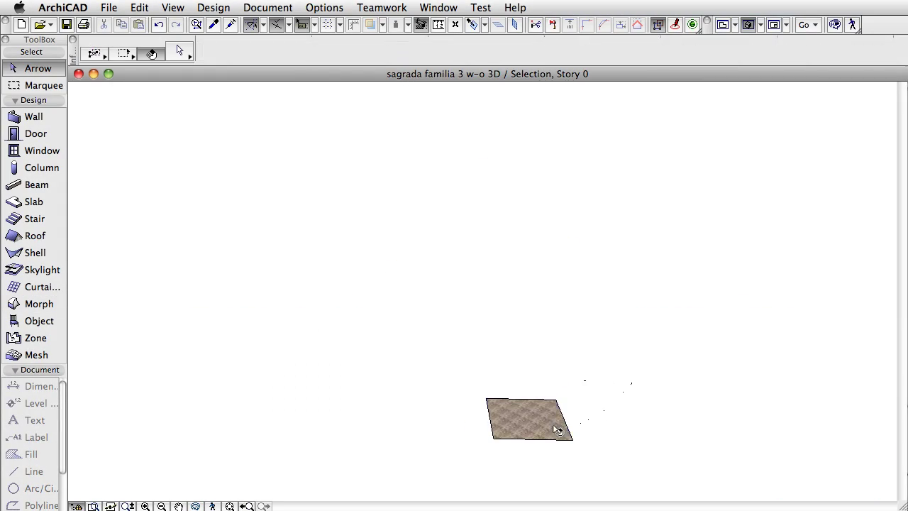
- Extrude the flat morph upward into a tall stone box and adjust its top face
click(557, 427)
drag(547, 425, 557, 284)
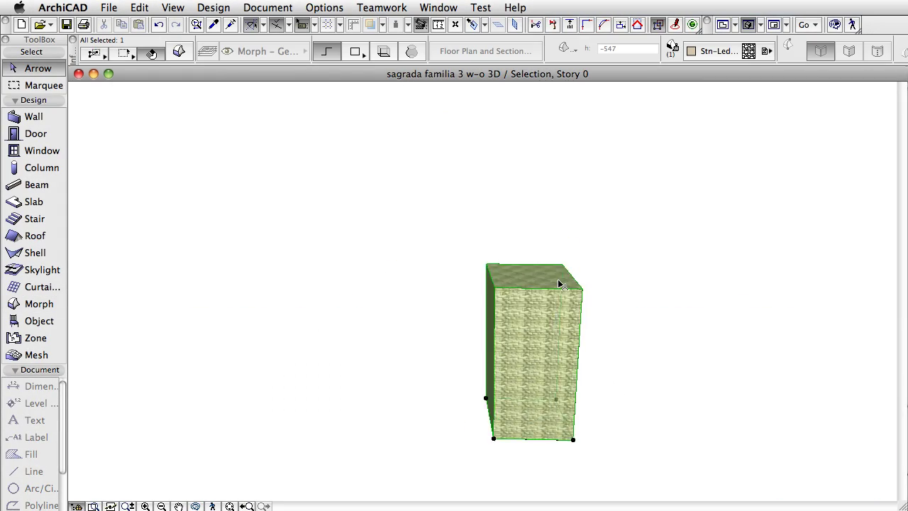
click(567, 353)
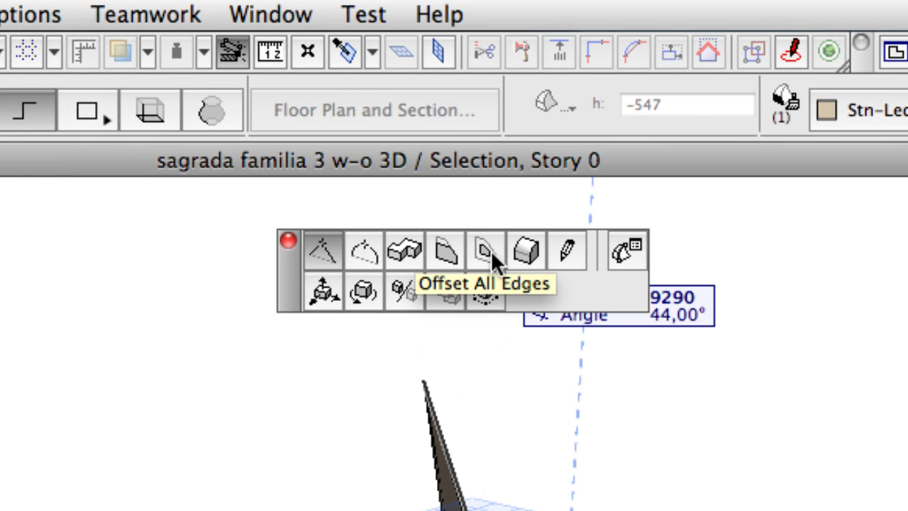
click(536, 115)
click(567, 361)
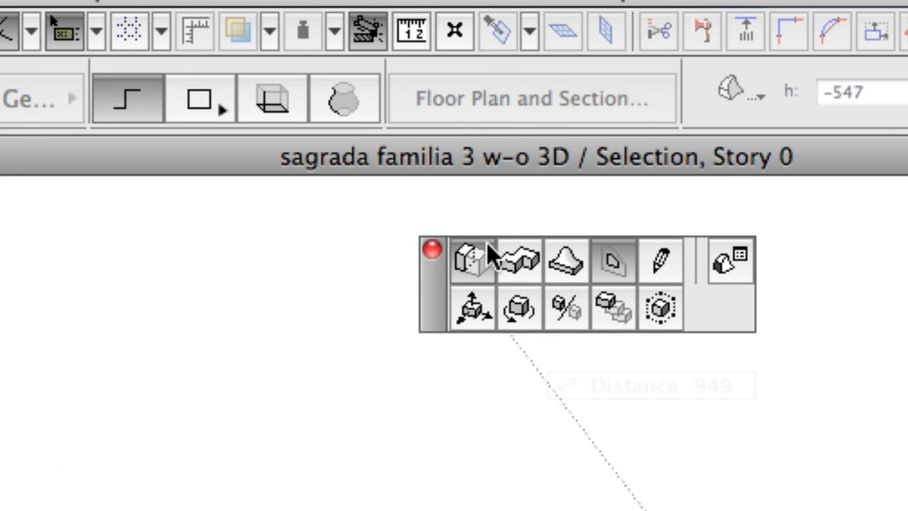
key(Escape)
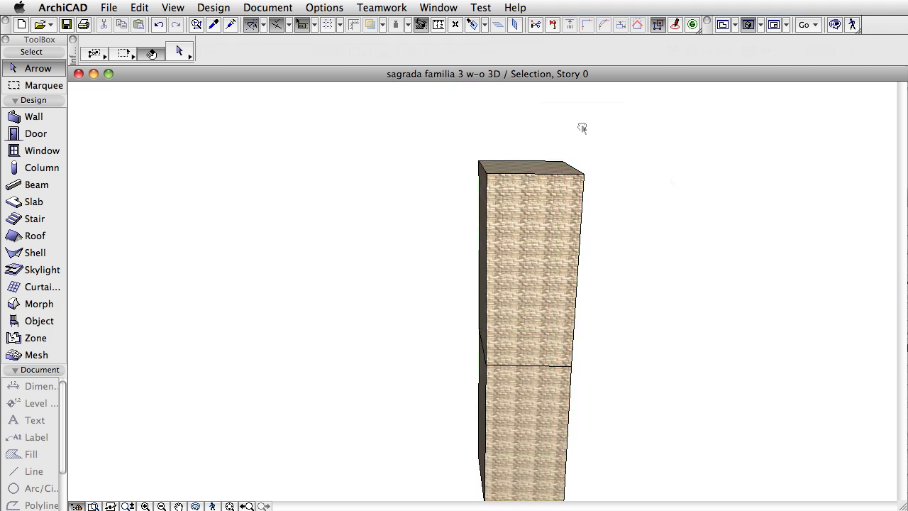
- Draw a rotated diamond rectangle onto the box's top face
shift+middle_drag(581, 125, 583, 228)
click(569, 250)
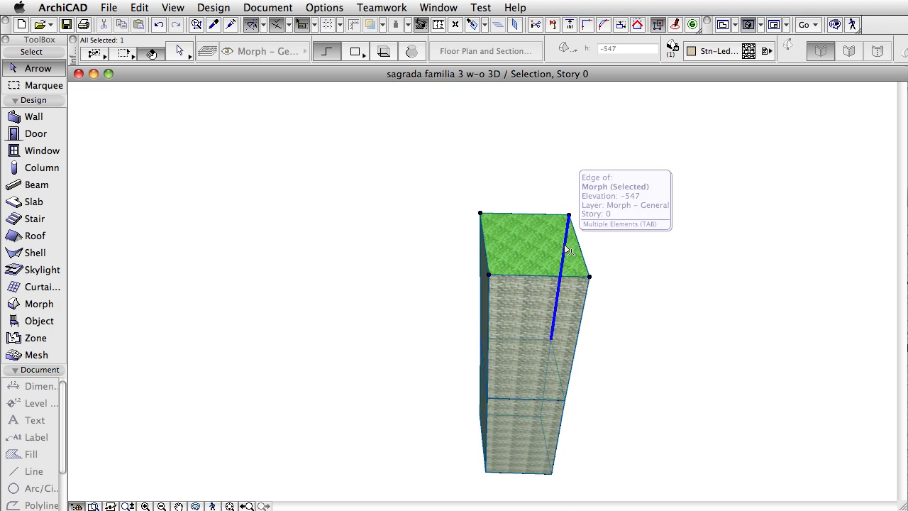
click(581, 262)
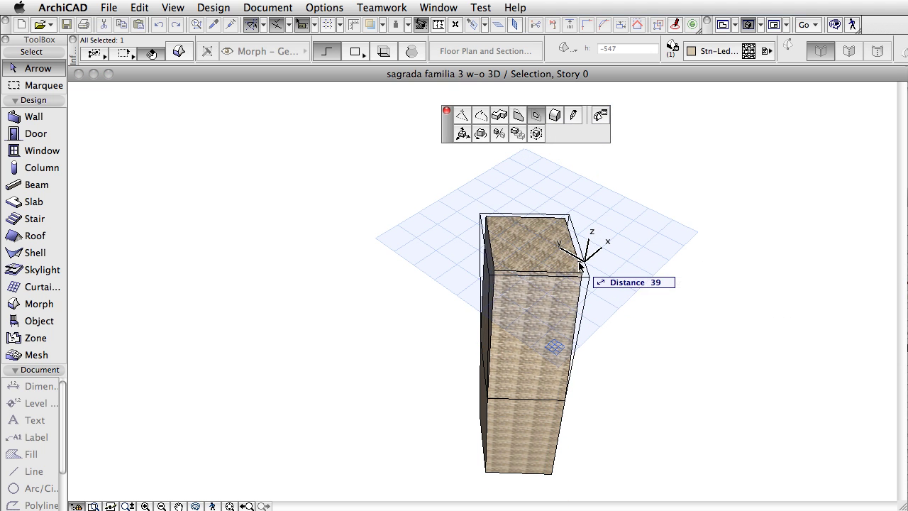
key(Escape)
scroll(496, 215, up, 5)
click(494, 218)
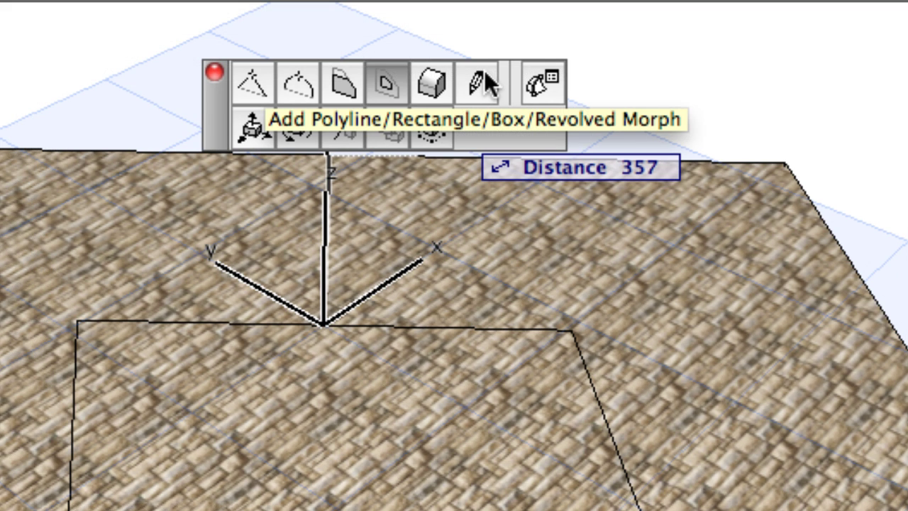
click(485, 75)
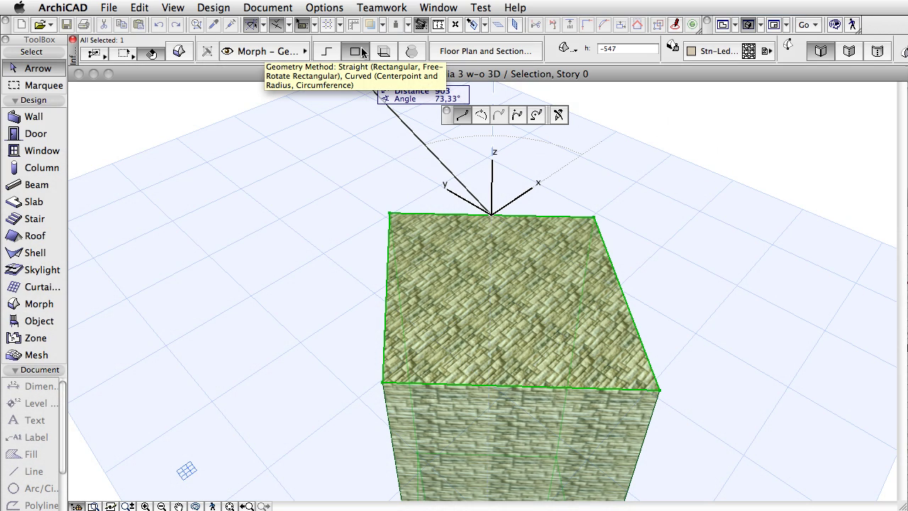
click(361, 52)
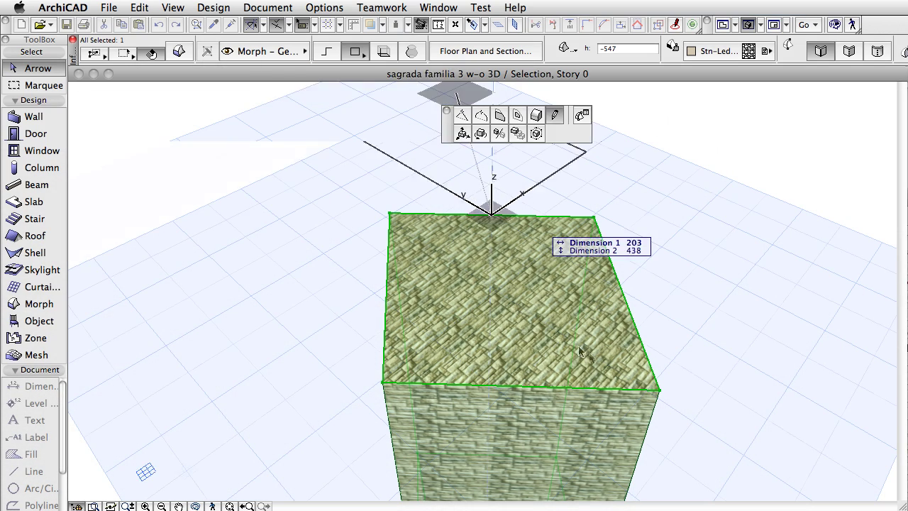
click(518, 386)
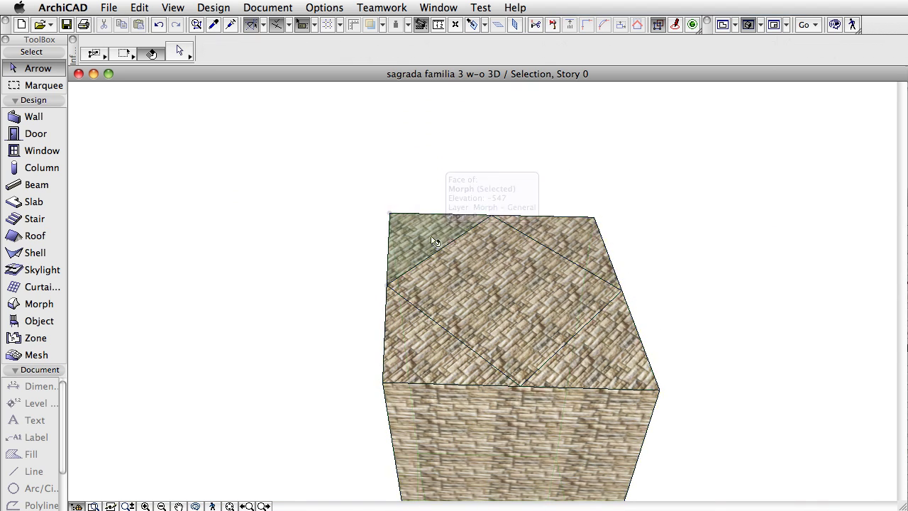
- Pull two corner triangles of the top face up by 150 and reselect the tower morph
click(600, 262)
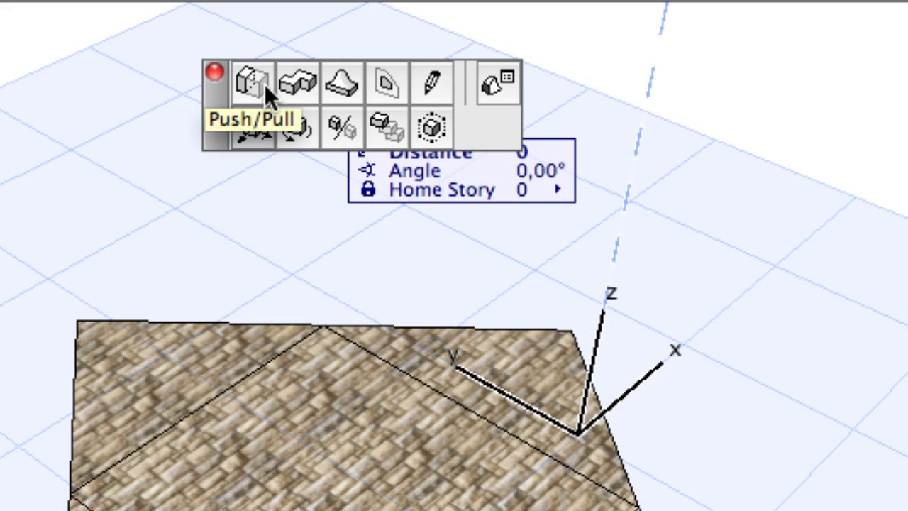
click(264, 85)
text(150)
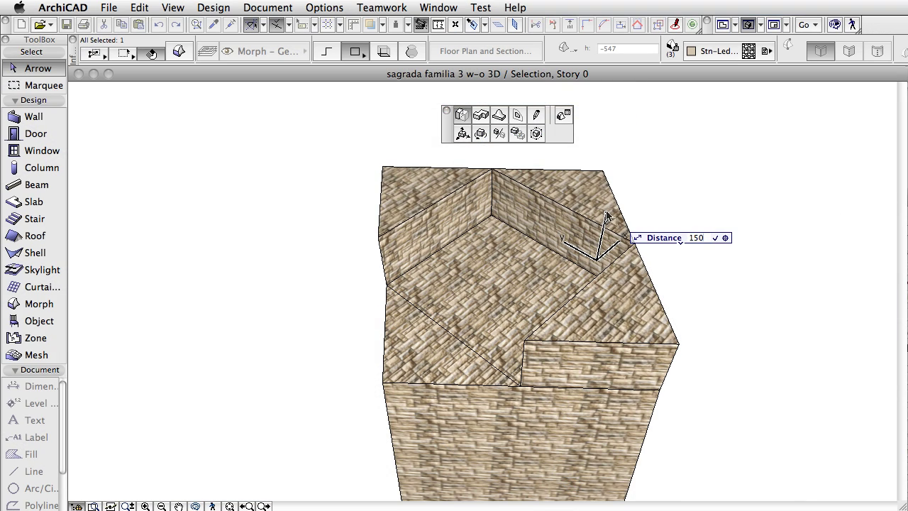
click(606, 215)
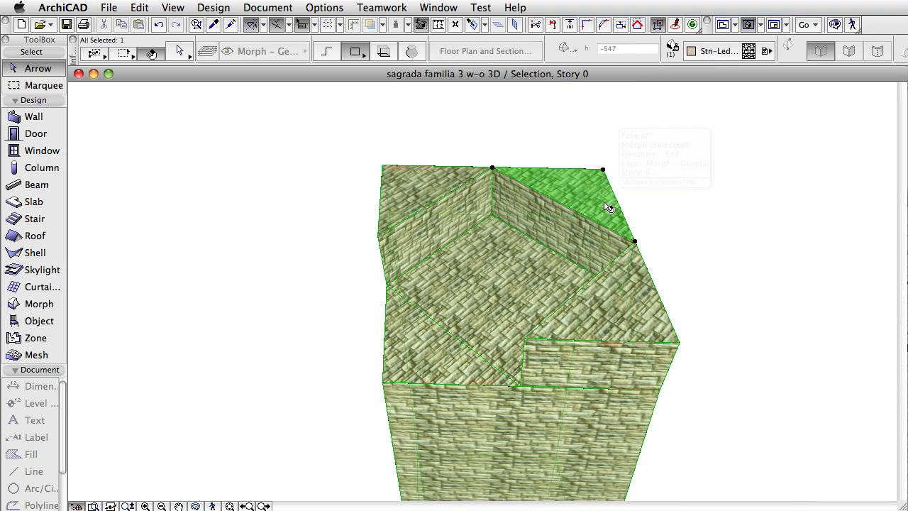
click(608, 207)
text(100)
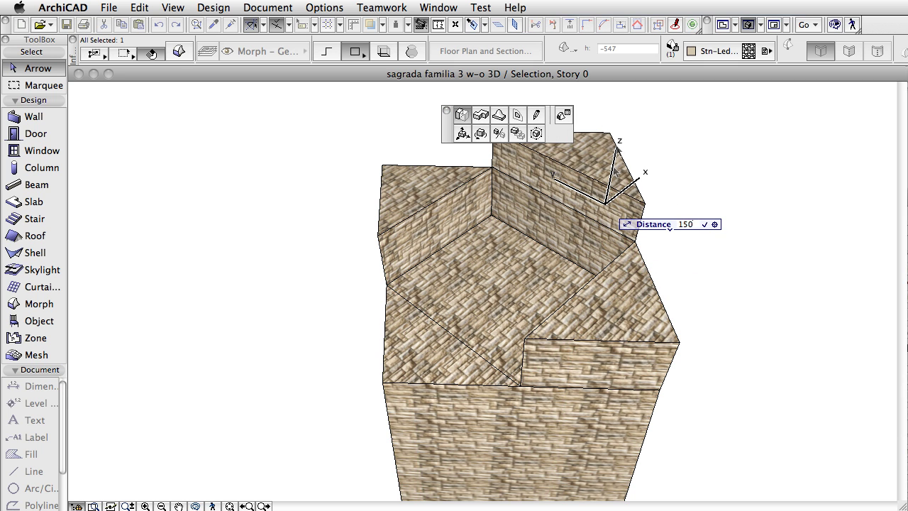
key(Return)
click(724, 188)
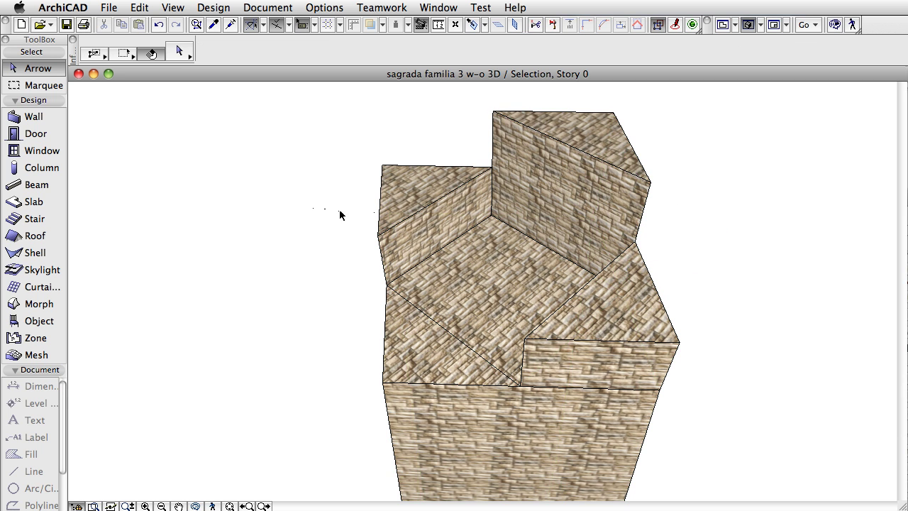
click(475, 154)
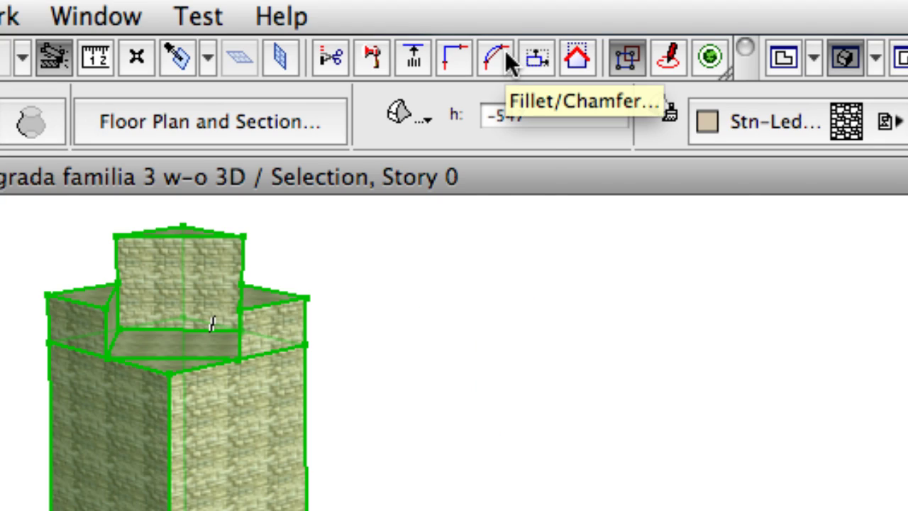
- Attempt a 20 fillet on the tower edges and dismiss the failure warning
click(505, 56)
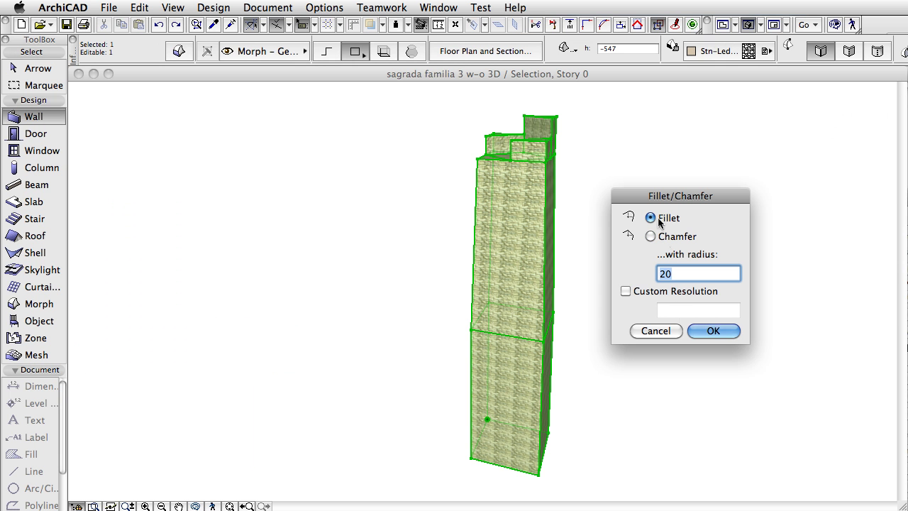
click(694, 332)
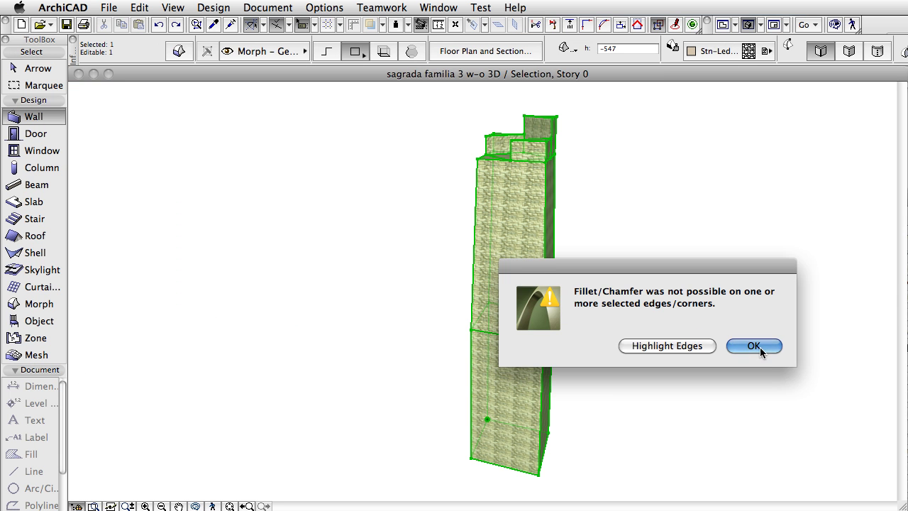
click(759, 347)
- Switch to the Ground Floor plan and open the Complex Profile Manager
key(F2)
click(213, 8)
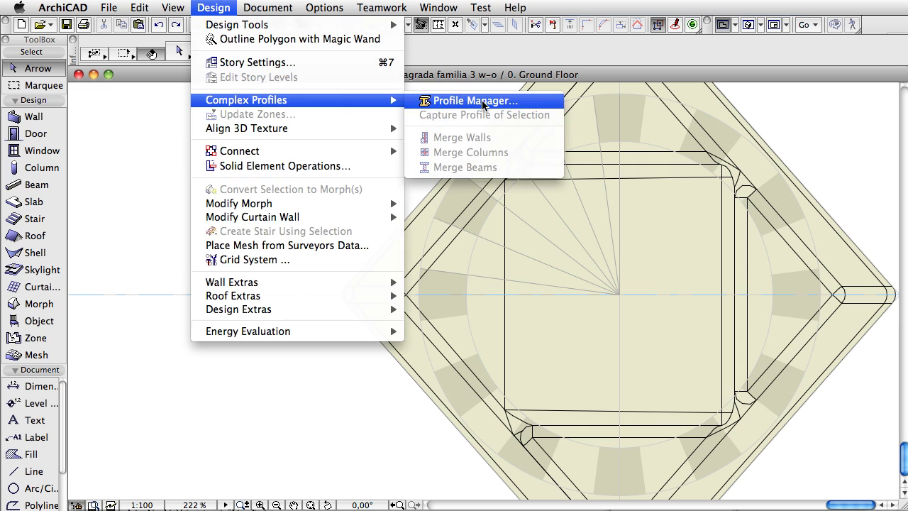
click(461, 185)
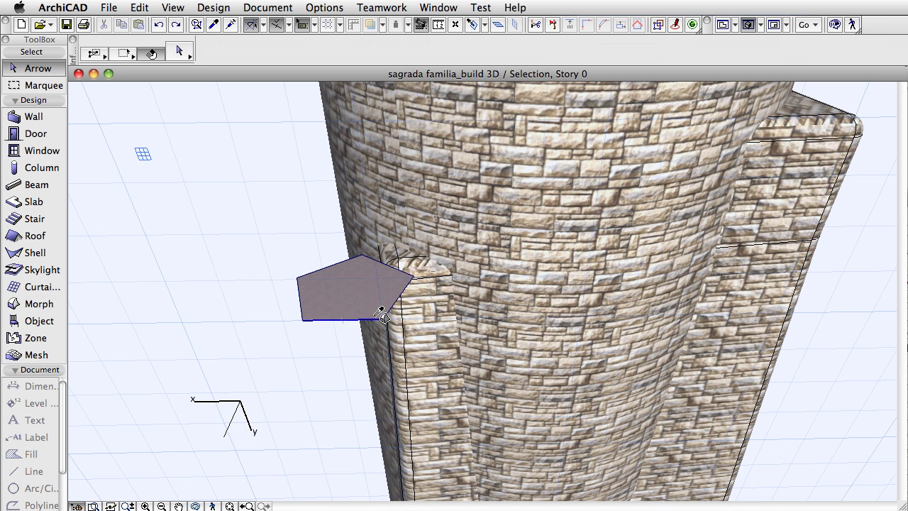
- Close the pentagon morph and add a tapered face beneath it with offset edges
click(382, 315)
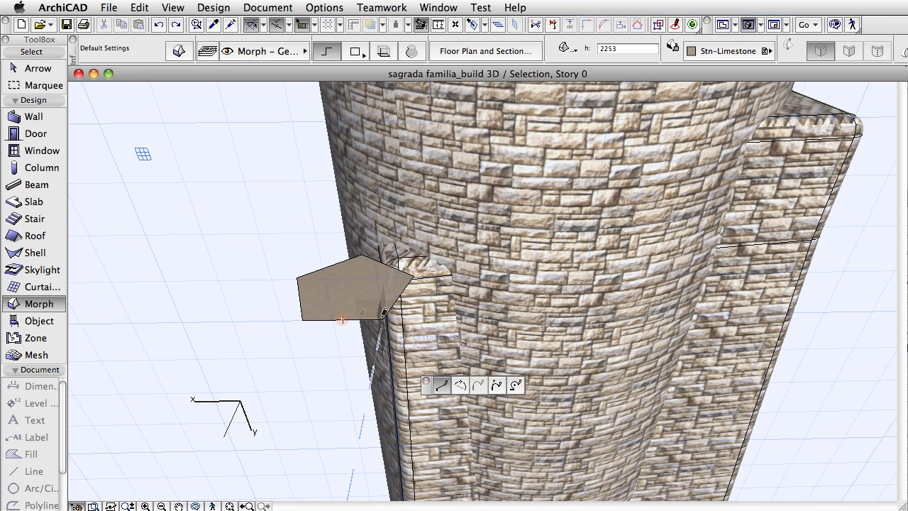
click(363, 408)
double_click(344, 408)
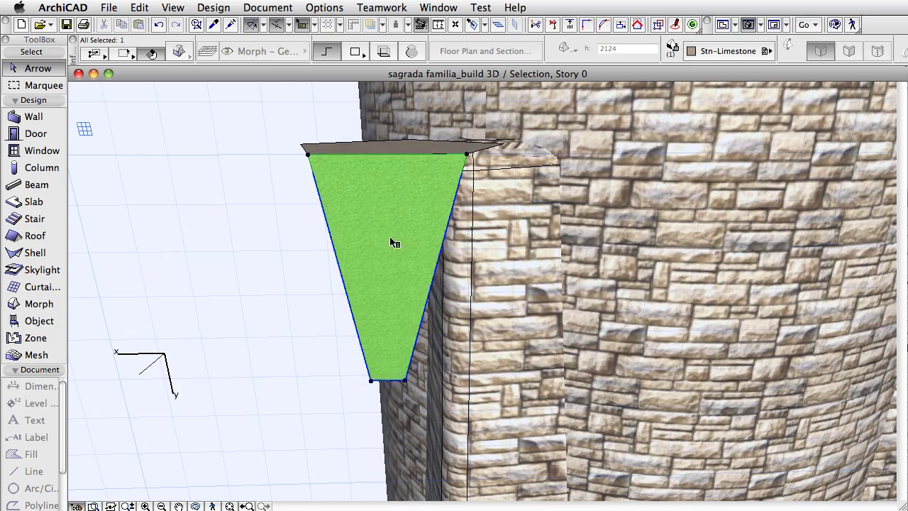
click(426, 288)
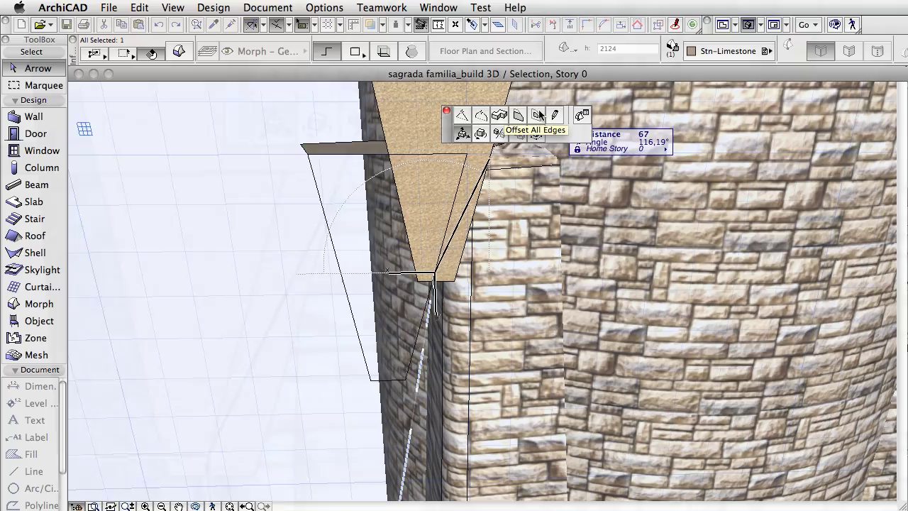
click(454, 80)
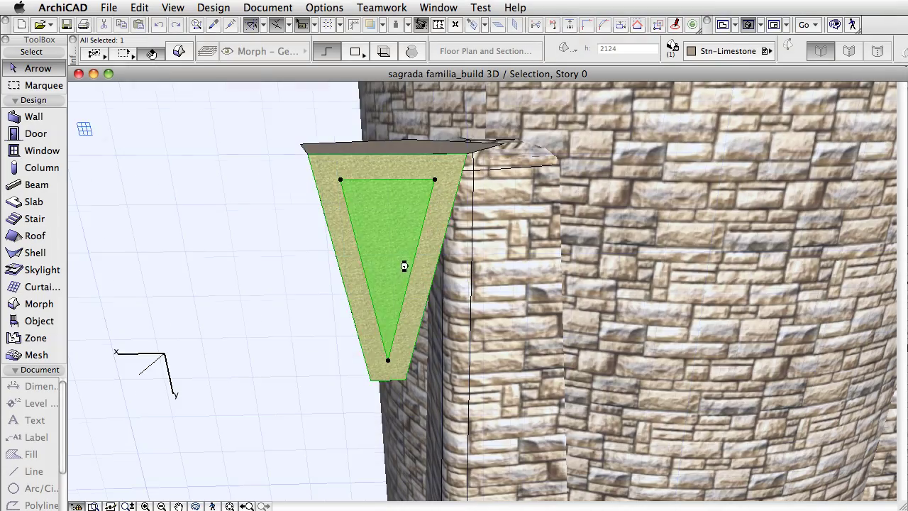
- Draw new edges across the tapered face to start the diamond pattern
click(487, 284)
click(485, 176)
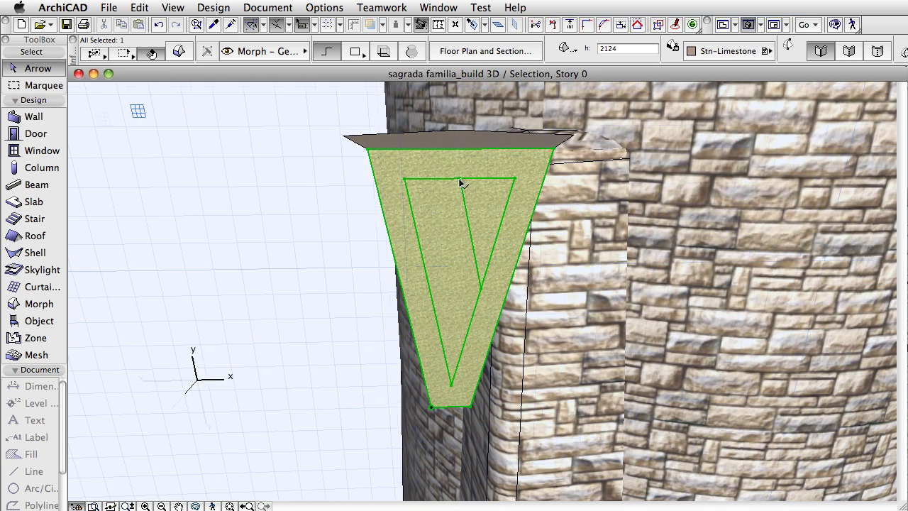
click(461, 176)
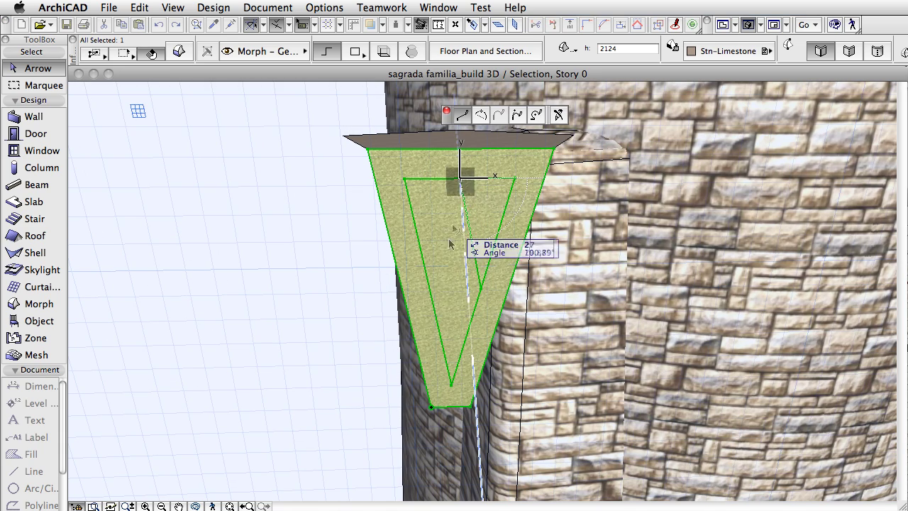
click(431, 289)
click(470, 230)
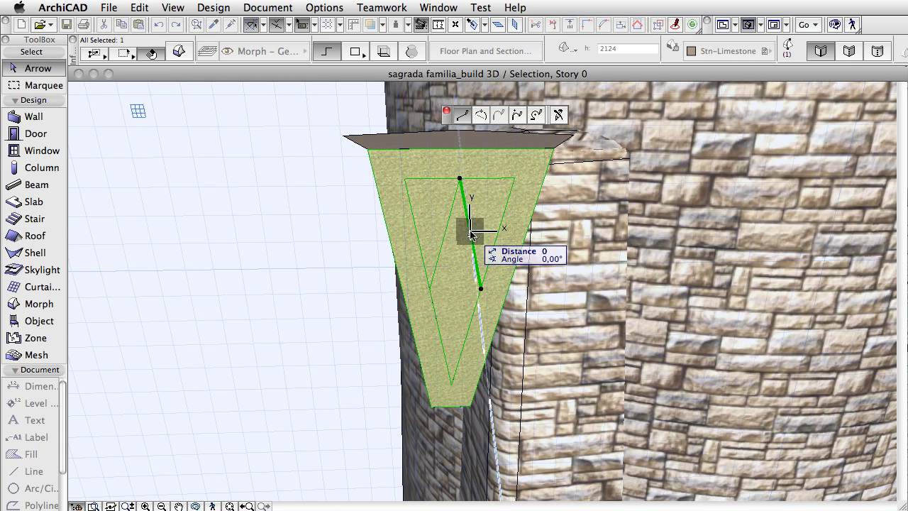
click(548, 113)
click(446, 224)
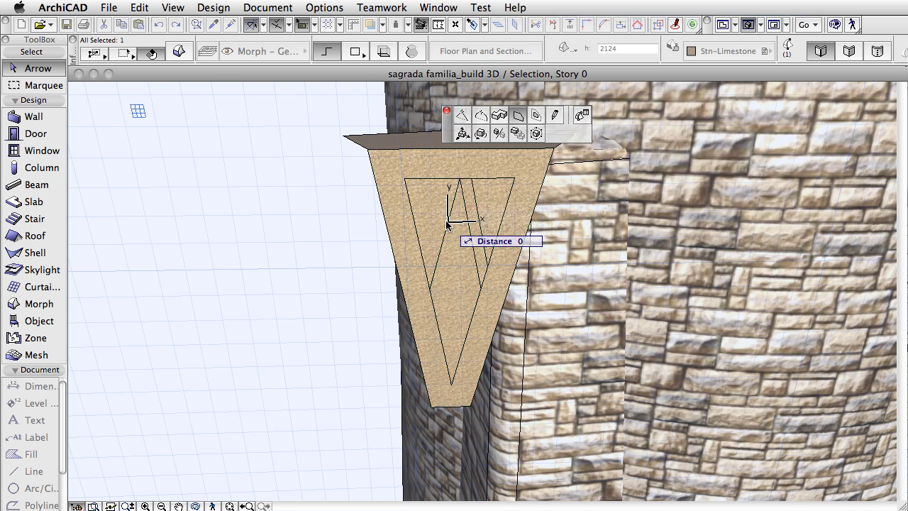
key(Escape)
- Add the remaining inner diamond edges and select the lower diamond face
click(447, 241)
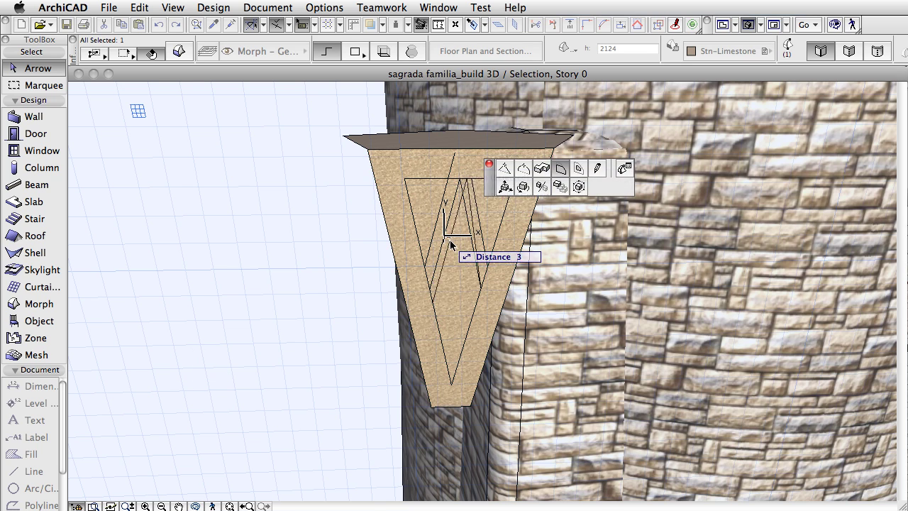
click(456, 239)
click(472, 254)
click(476, 263)
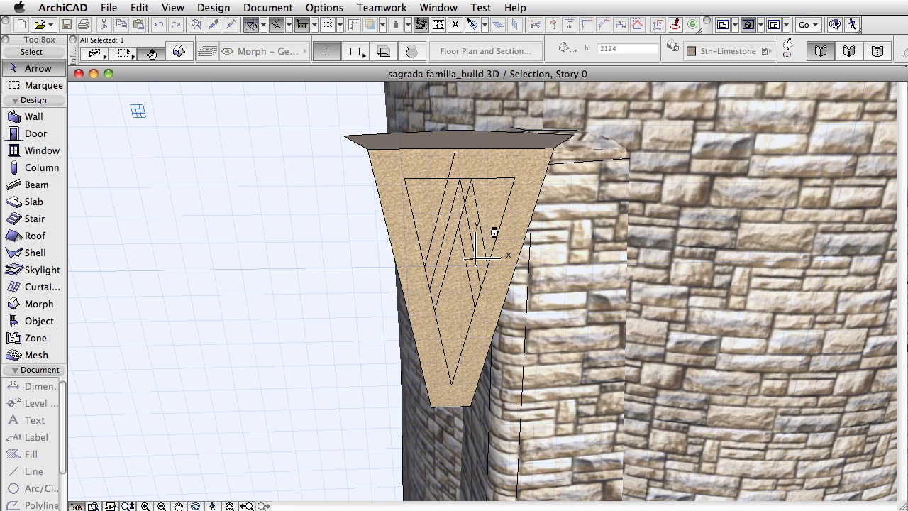
click(461, 284)
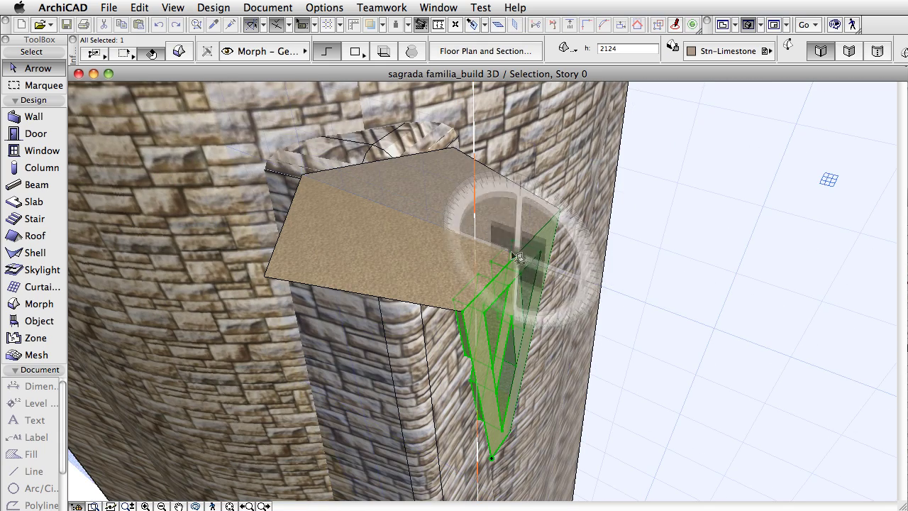
- Rotate the diamond panel and place a rotated copy on the adjacent side
click(517, 255)
click(699, 325)
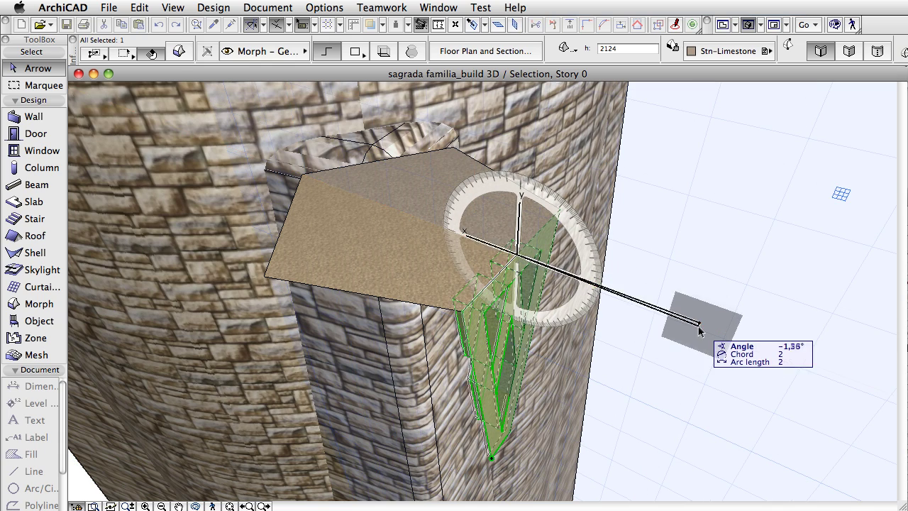
key(Return)
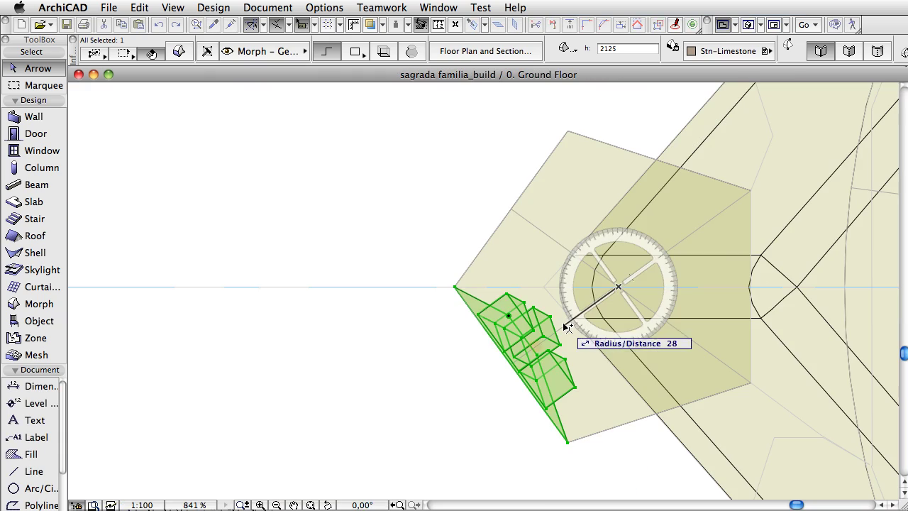
click(566, 325)
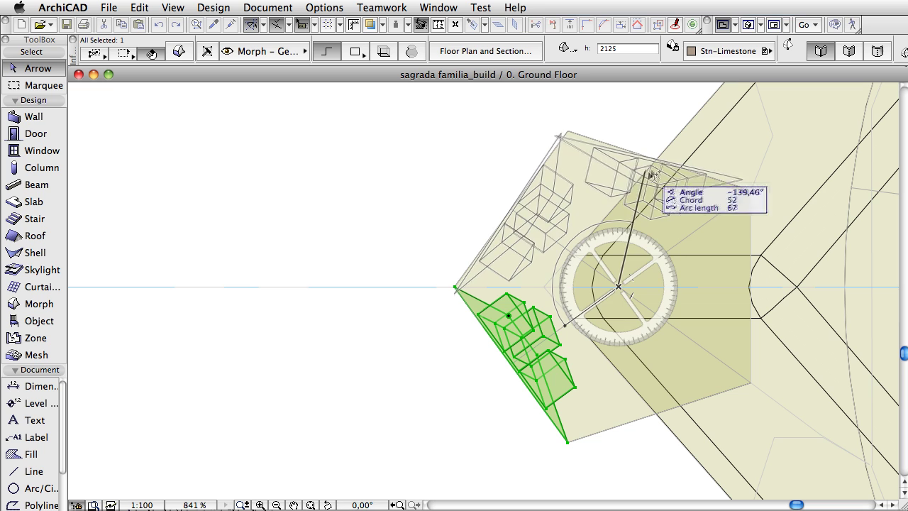
click(661, 166)
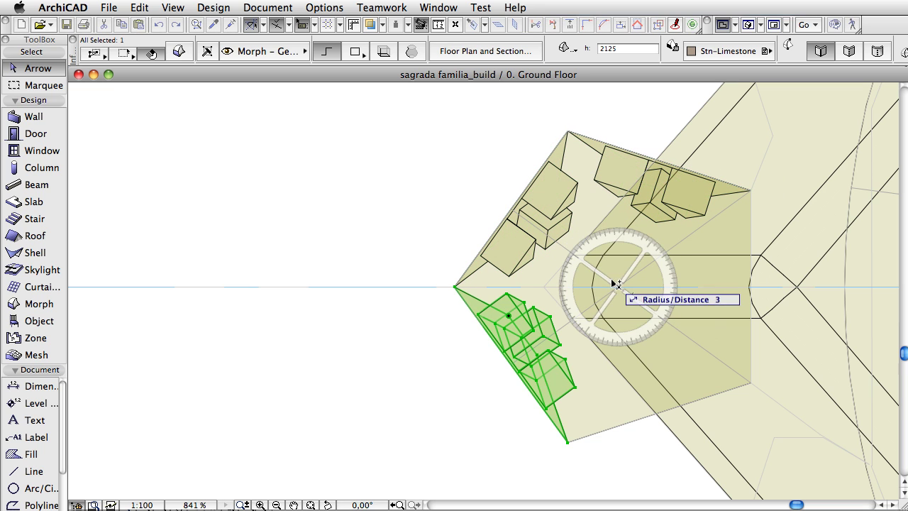
click(610, 286)
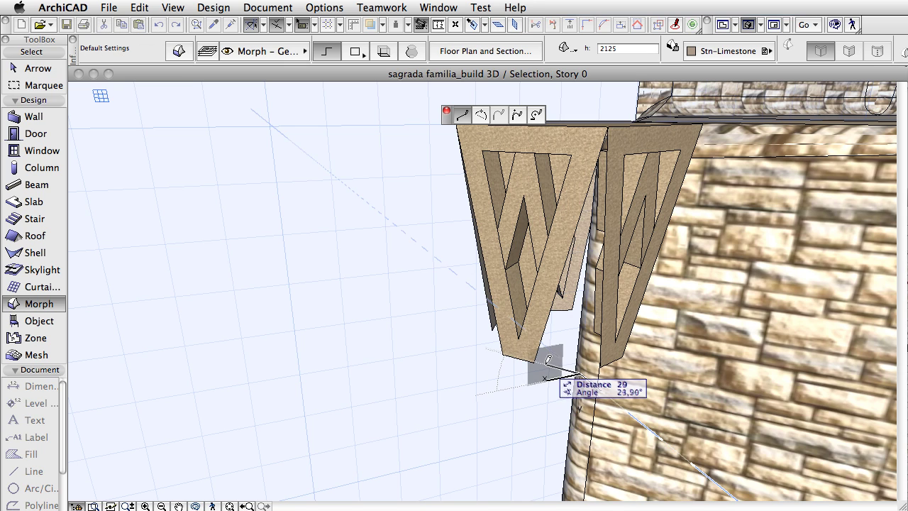
- Fill the gap between the two panels with a triangular morph face
click(607, 131)
click(602, 363)
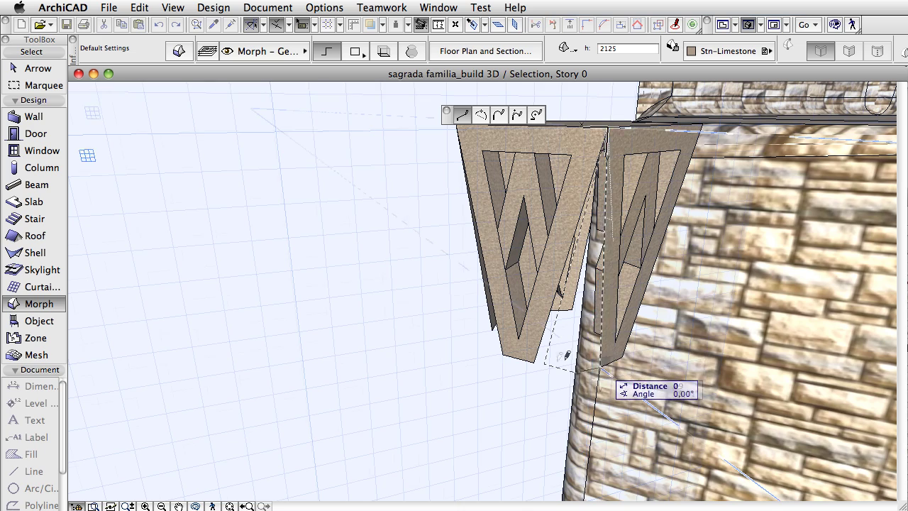
click(546, 365)
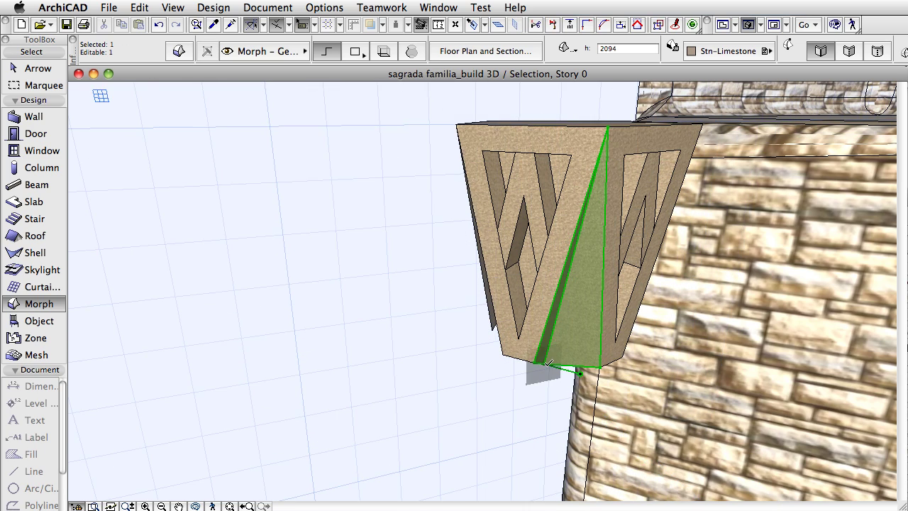
shift+middle_drag(531, 369, 528, 374)
- Close the small bottom-corner gap with another triangular face and inspect the protrusion
click(553, 336)
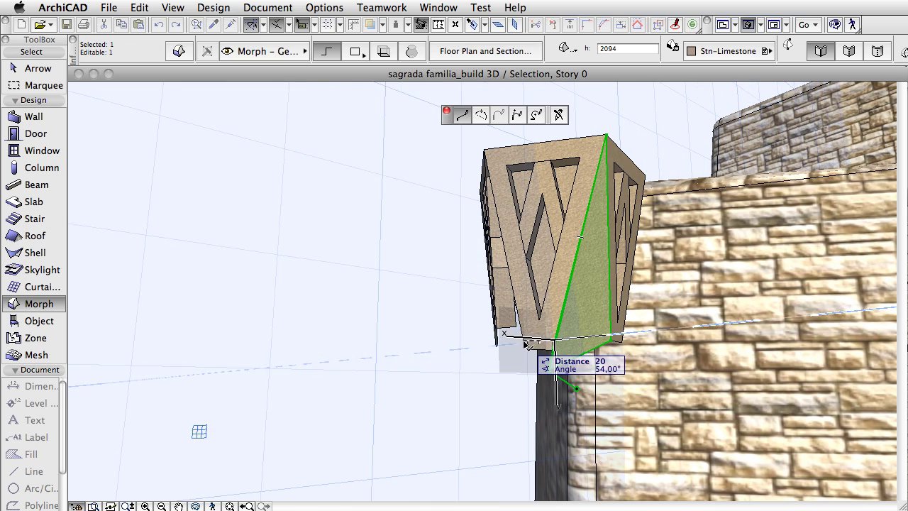
click(549, 368)
click(523, 340)
click(554, 336)
shift+middle_drag(597, 310, 646, 335)
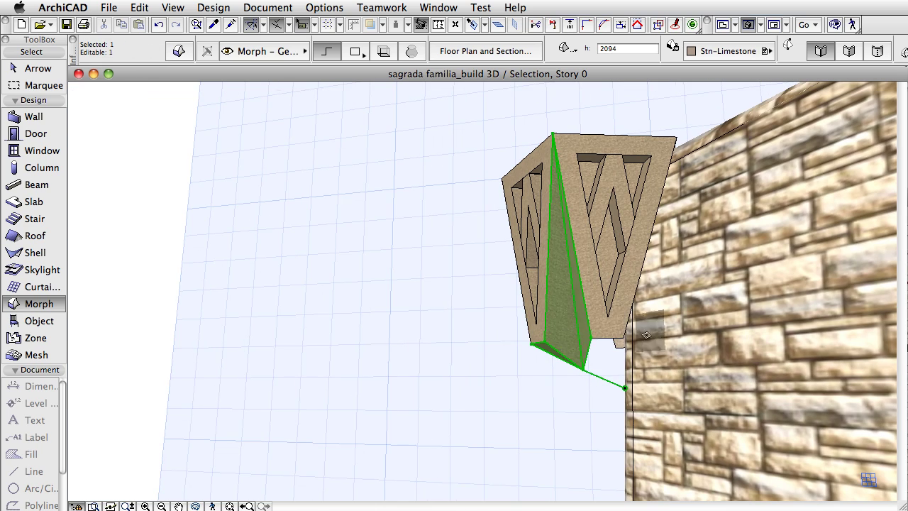
click(588, 333)
shift+middle_drag(588, 345, 638, 319)
click(608, 333)
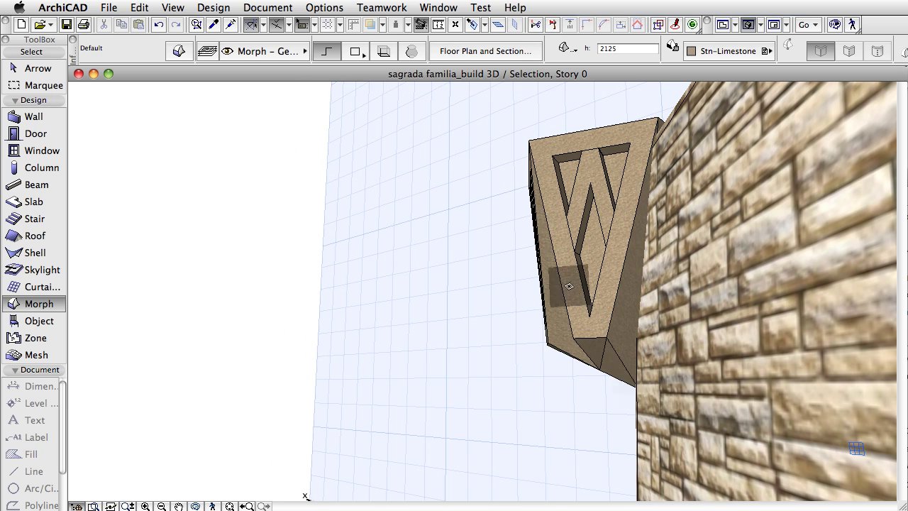
- In the Ground Floor plan, copy all 12 protrusion pieces and rotate the copy along the tower edge
key(F2)
key(ctrl+a)
scroll(296, 297, down, 3)
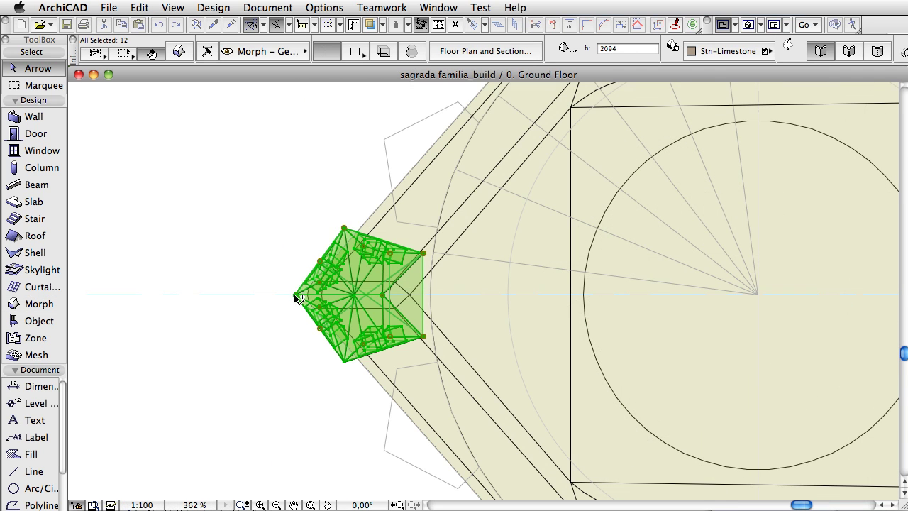
alt+drag(376, 142, 383, 140)
key(ctrl+e)
click(383, 140)
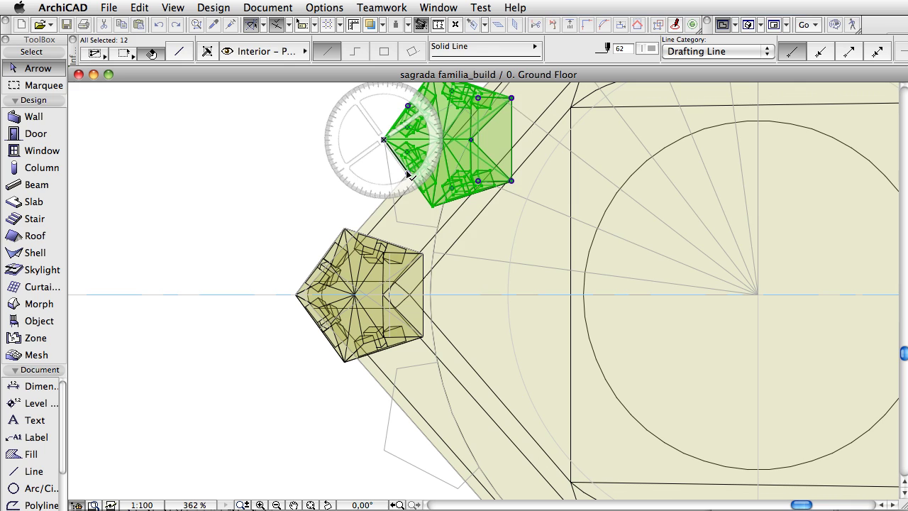
click(376, 181)
key(ctrl+alt+m)
- Mirror-copy the protrusion across a horizontal axis and view it in 3D
click(476, 293)
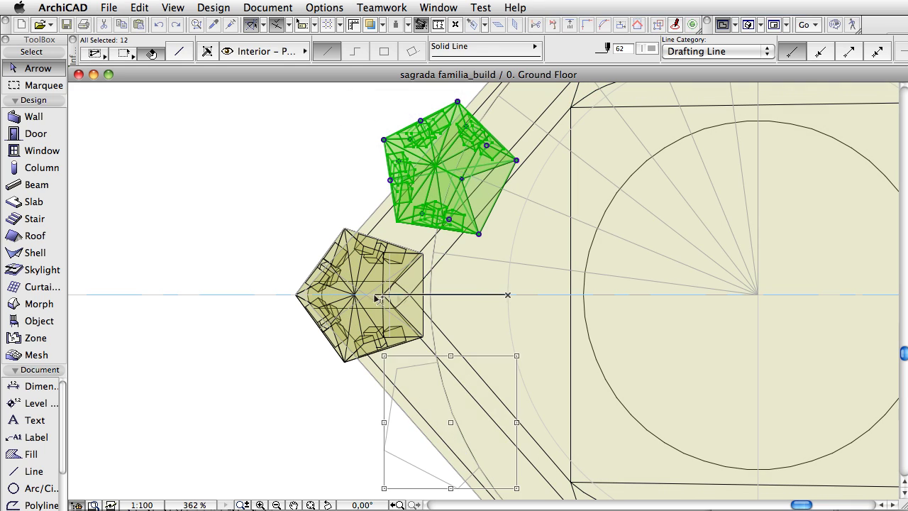
click(370, 293)
key(F5)
- Offset an inset pentagon into the top faces of the three protrusions
click(401, 226)
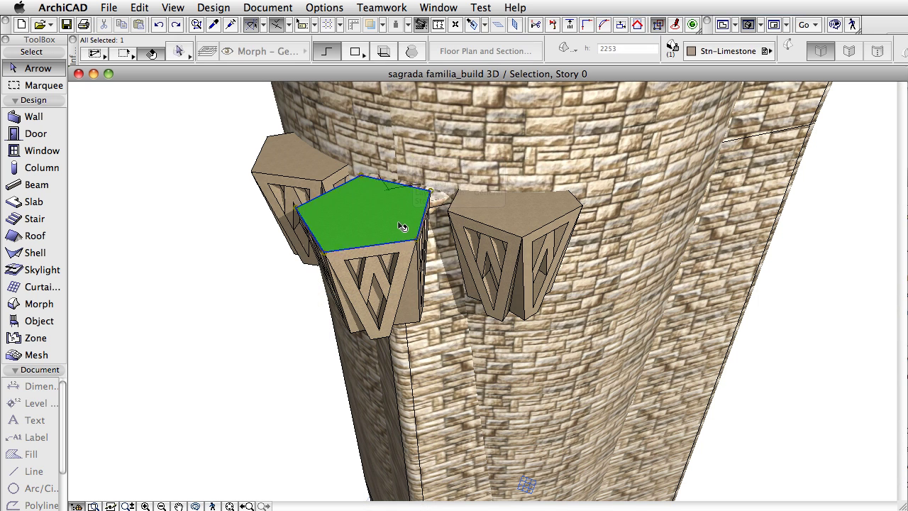
click(404, 237)
click(457, 125)
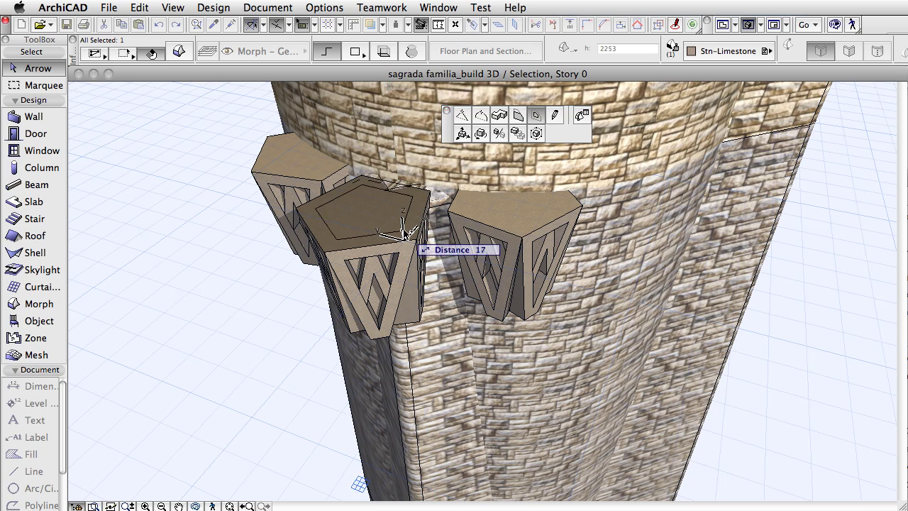
click(408, 234)
click(420, 193)
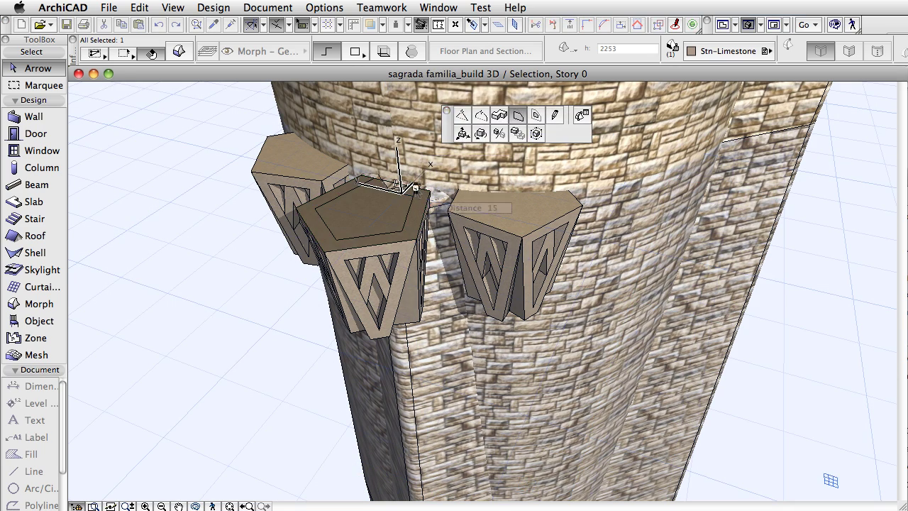
click(415, 188)
click(284, 153)
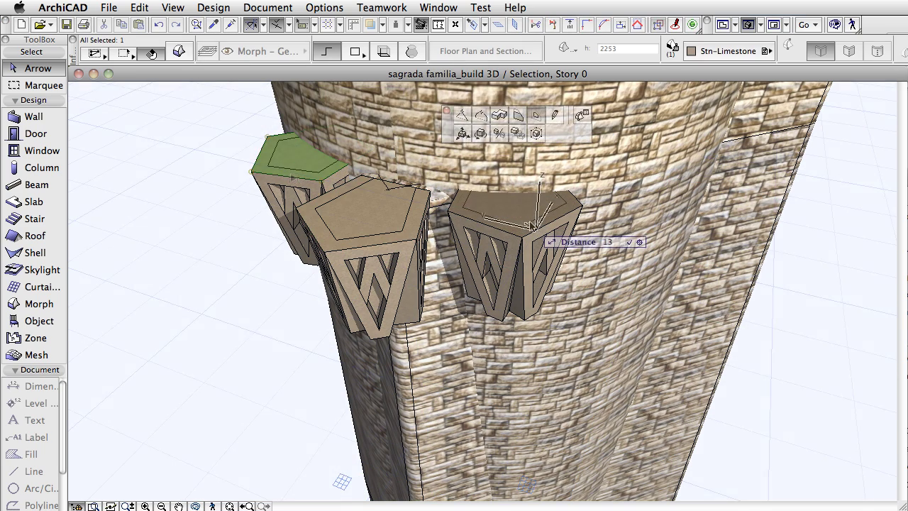
click(525, 225)
- Select all three protrusions and make 2 rotated copies around the tower
click(291, 153)
shift+click(397, 197)
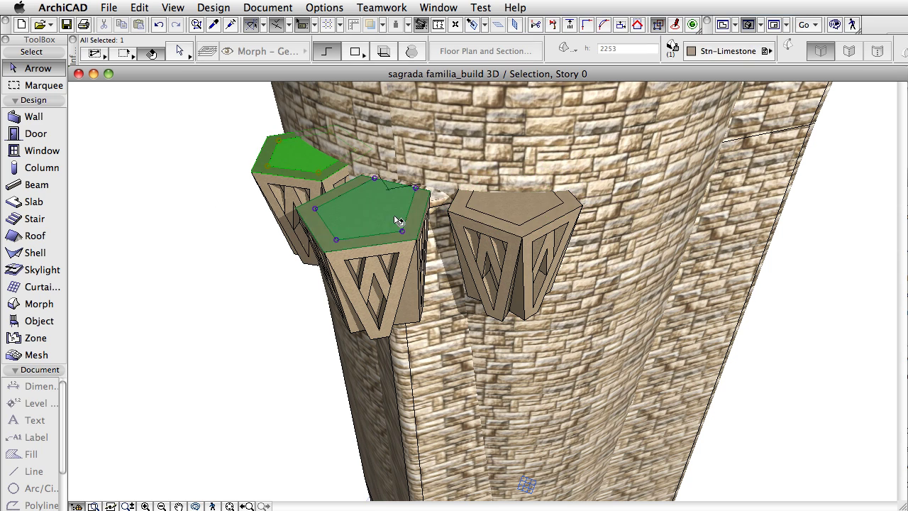
shift+click(528, 207)
click(503, 203)
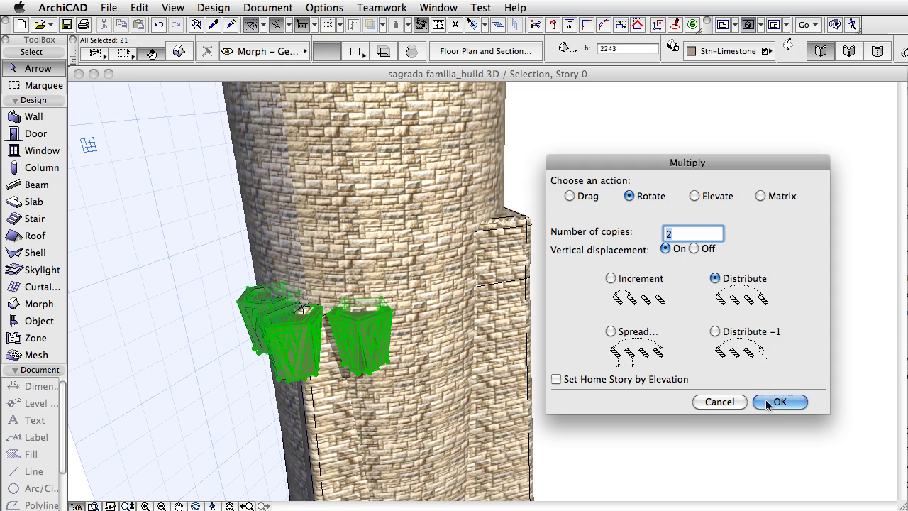
click(767, 404)
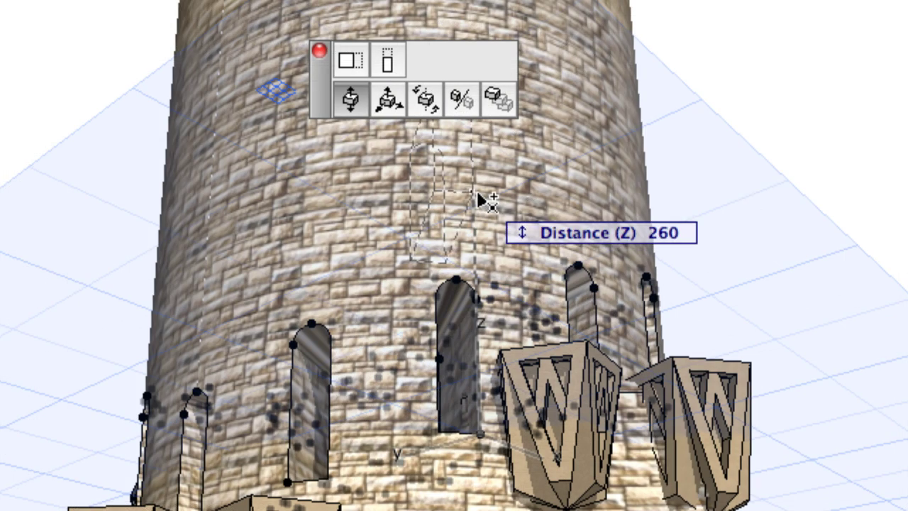
- Place the copied windows higher up and select the 16 windows in the marquee
click(466, 30)
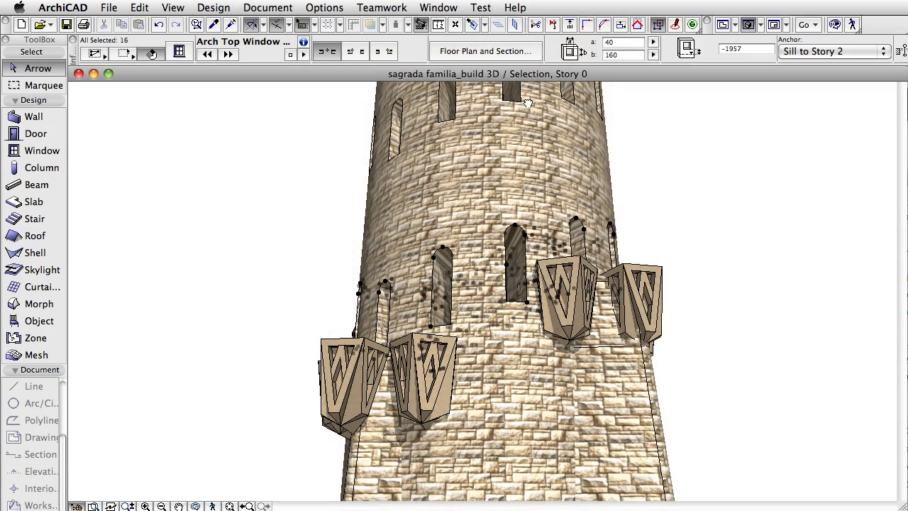
drag(671, 144, 716, 104)
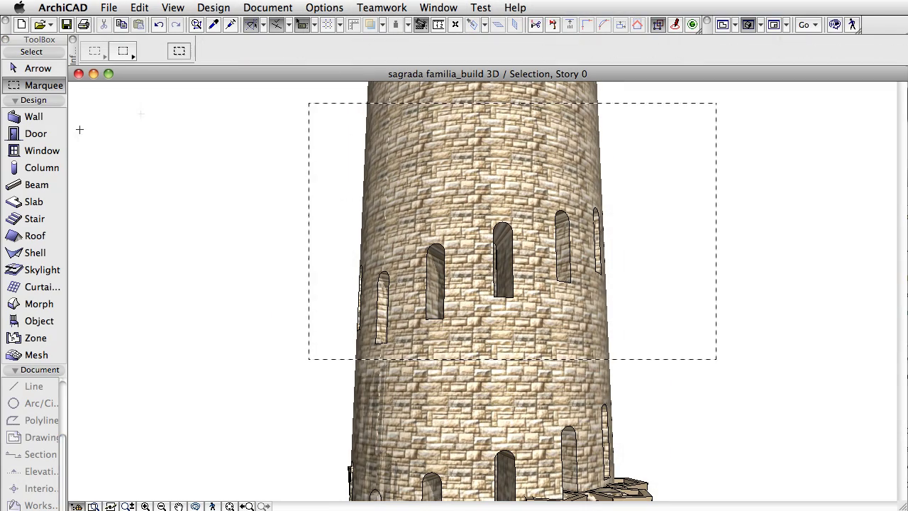
click(44, 151)
click(138, 7)
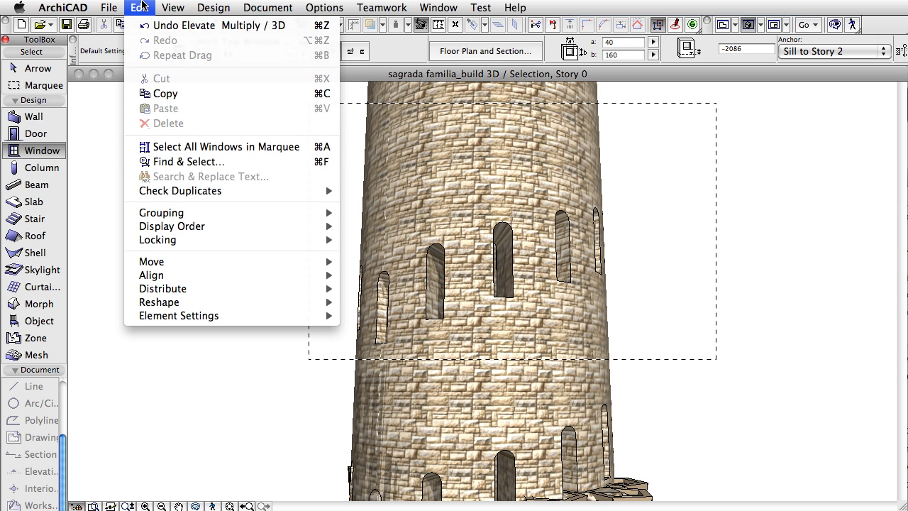
click(175, 148)
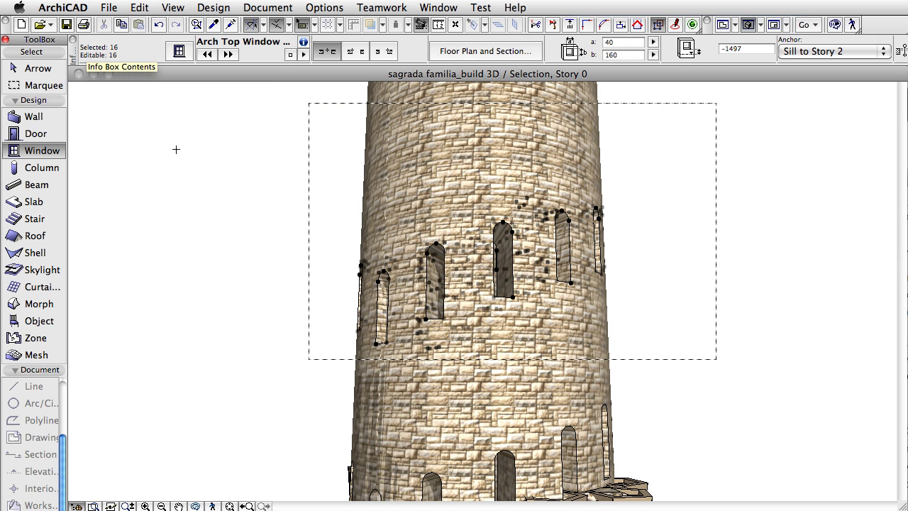
- Resize the 16 selected windows to 80 wide by 815 high
click(171, 50)
text(815)
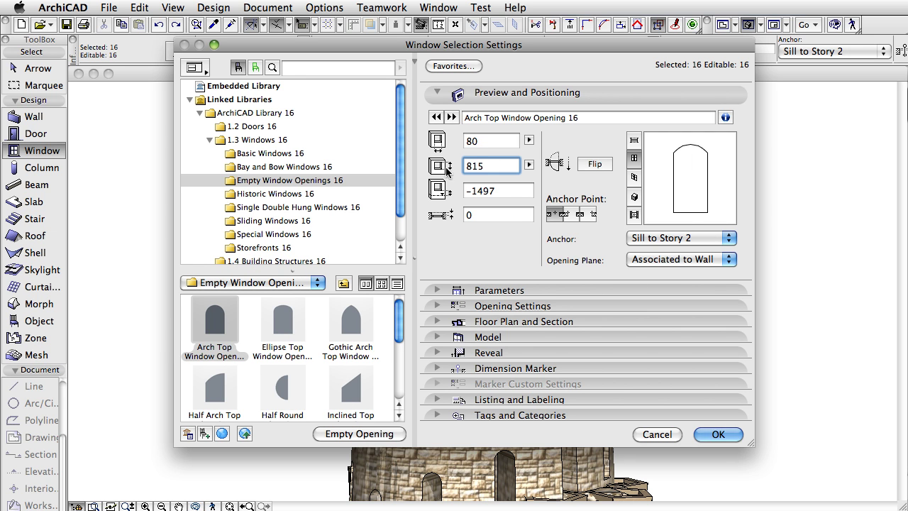
click(437, 92)
click(437, 124)
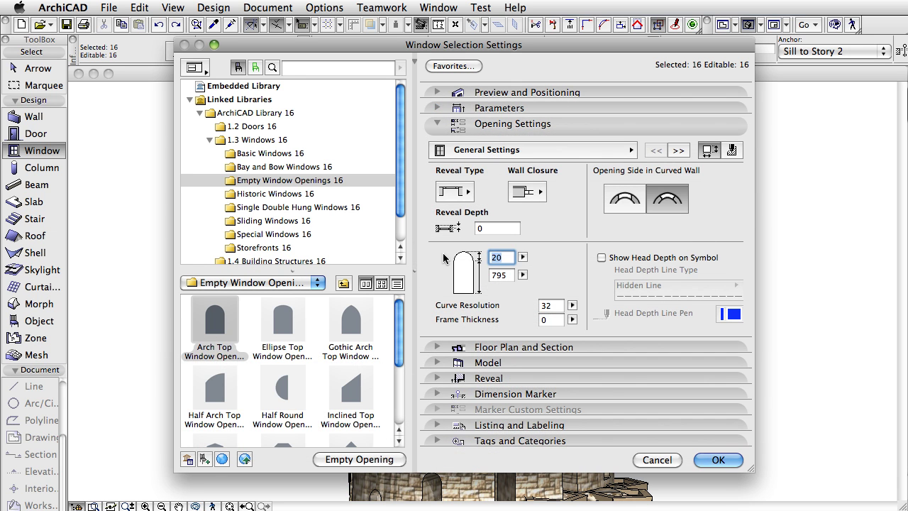
click(718, 460)
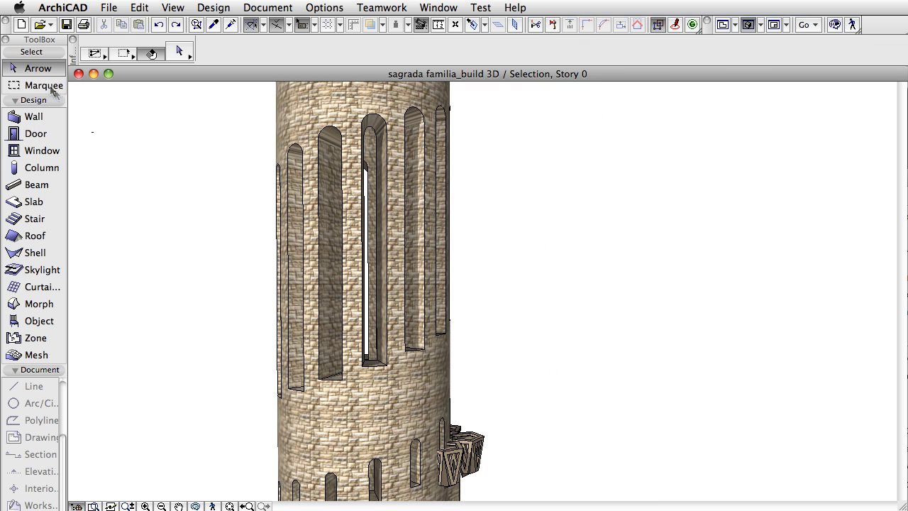
- Select all windows in the marked area and raise the arched openings higher
click(51, 90)
click(47, 153)
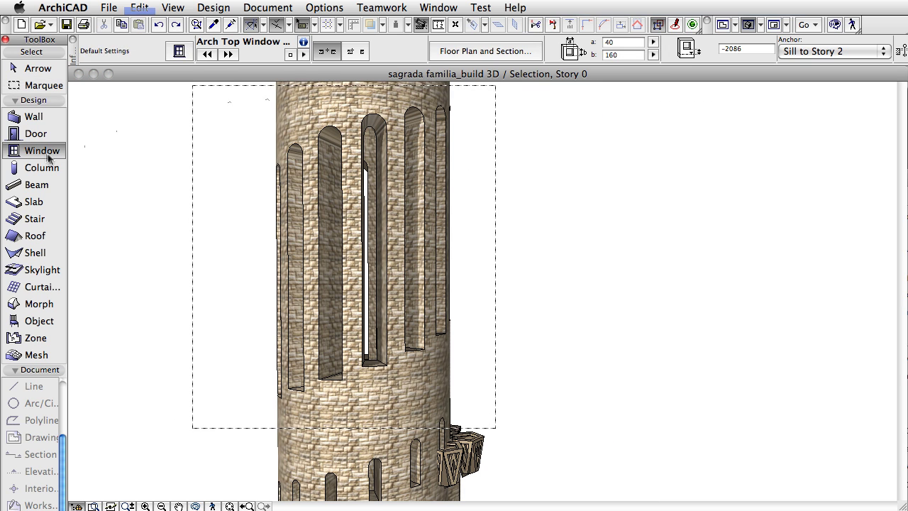
key(ctrl+a)
click(440, 369)
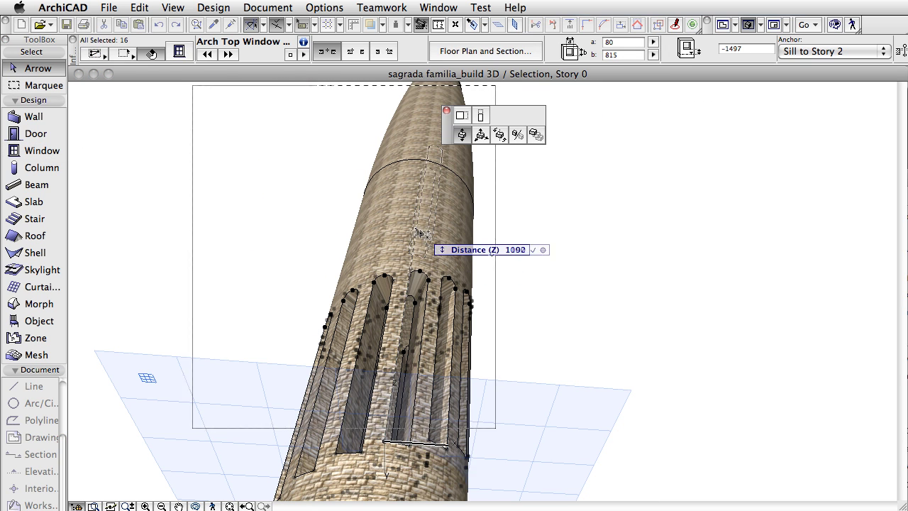
key(Return)
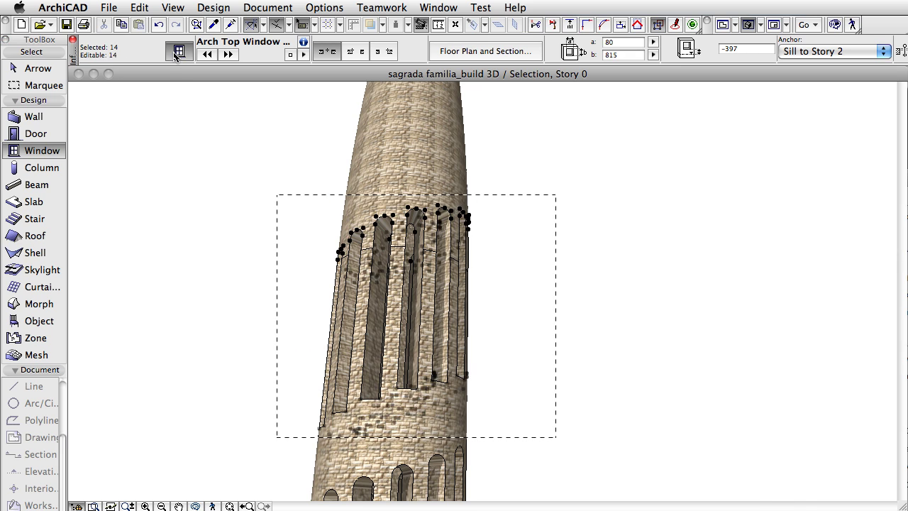
- Change the opening to Pentagon Window Opening and stretch its height up the shaft
click(179, 51)
click(366, 401)
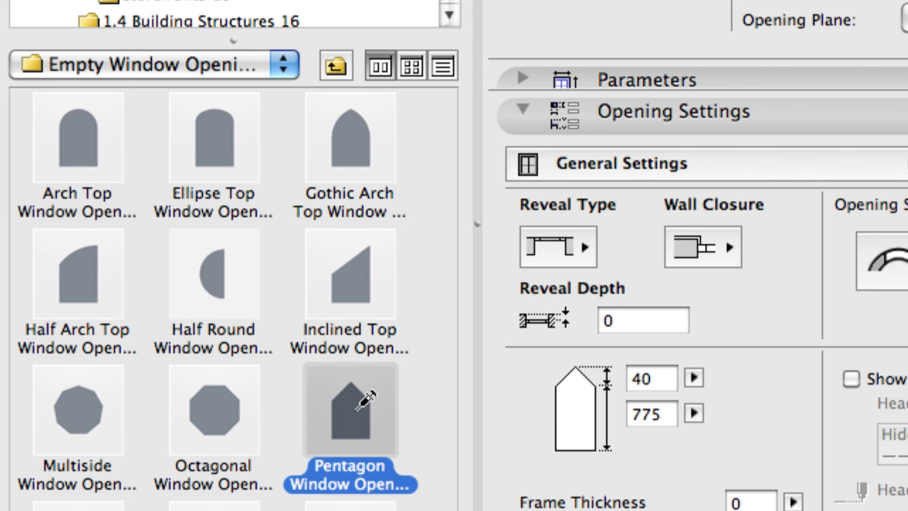
key(Return)
click(529, 425)
click(507, 162)
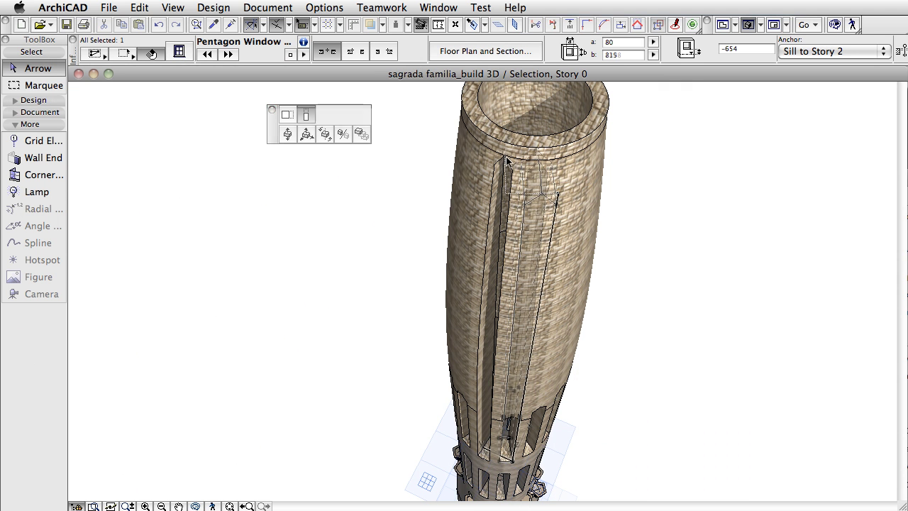
click(546, 400)
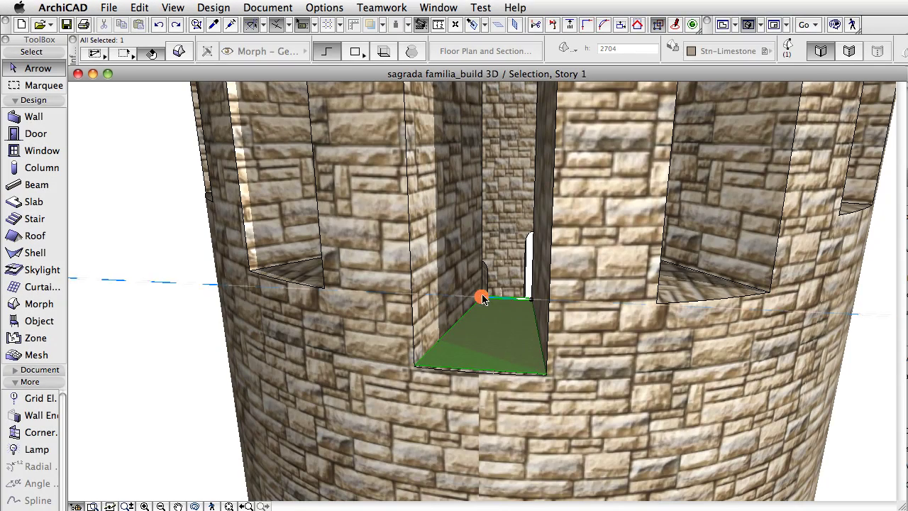
- Close a morph outline in the slot, pull its edge down and extrude it outward
click(482, 298)
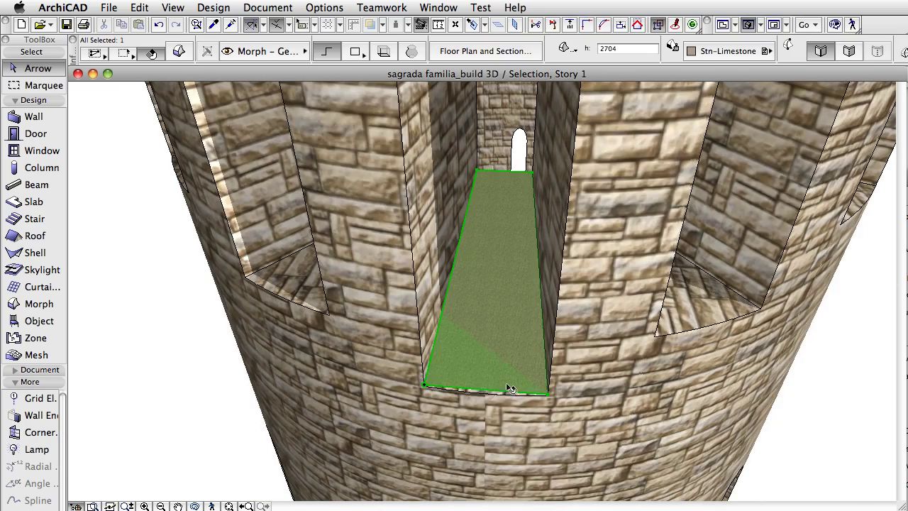
click(508, 388)
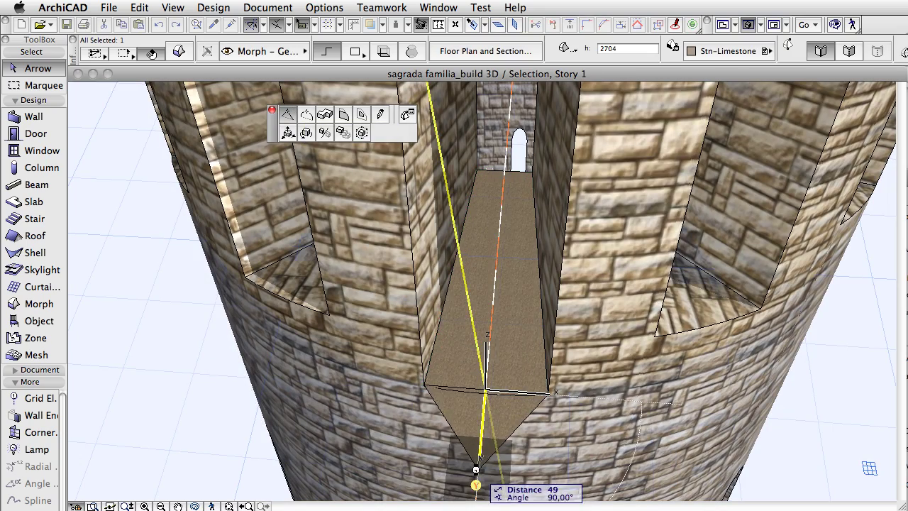
click(478, 454)
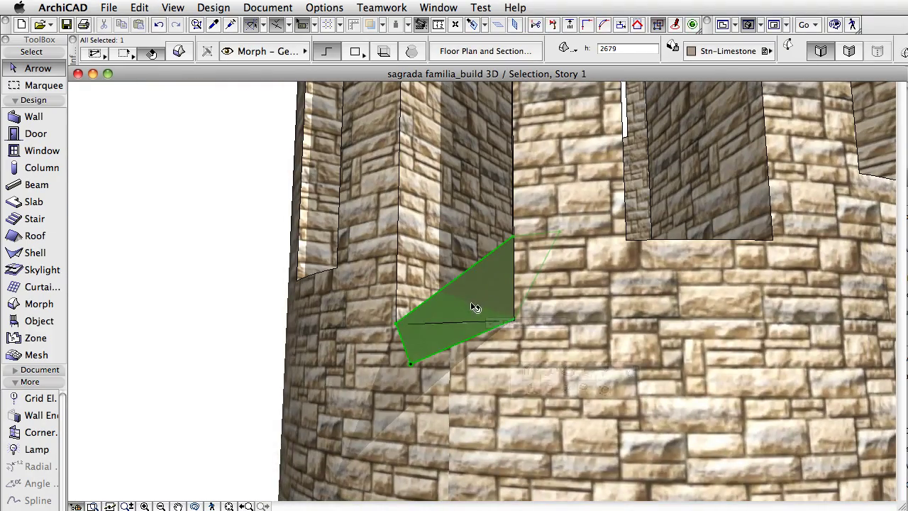
click(475, 307)
scroll(480, 334, up, 3)
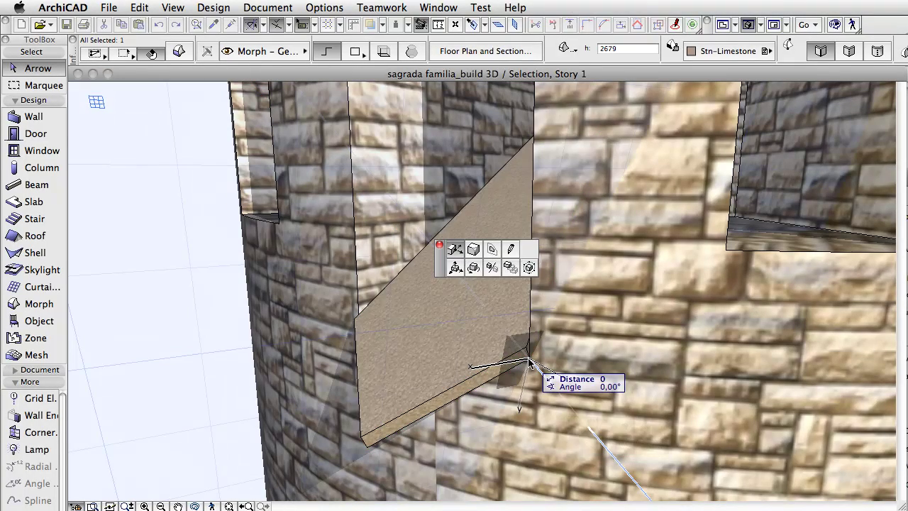
click(528, 360)
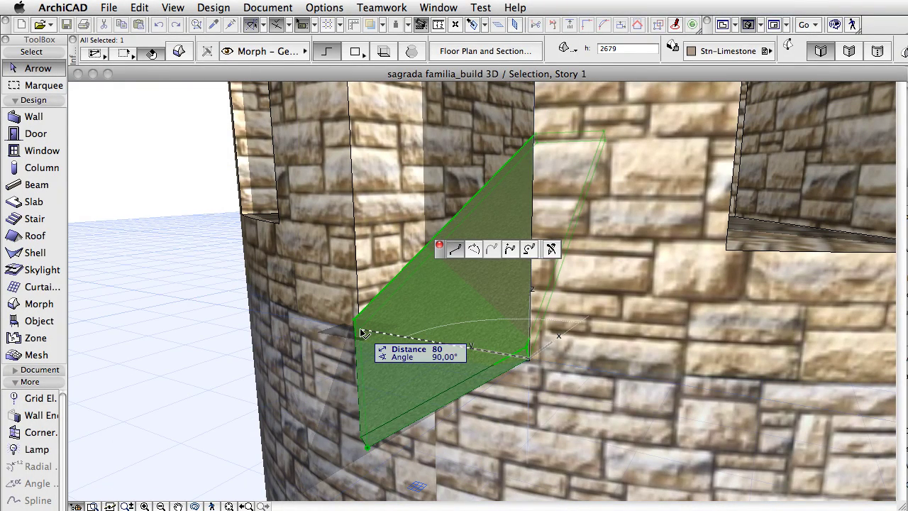
key(Escape)
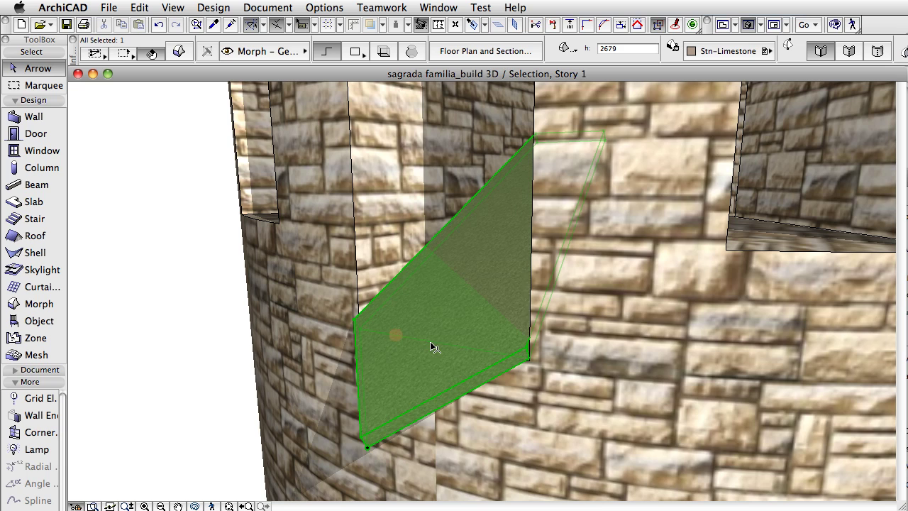
- Pull a morph vertex down to form the protrusion's point
click(435, 344)
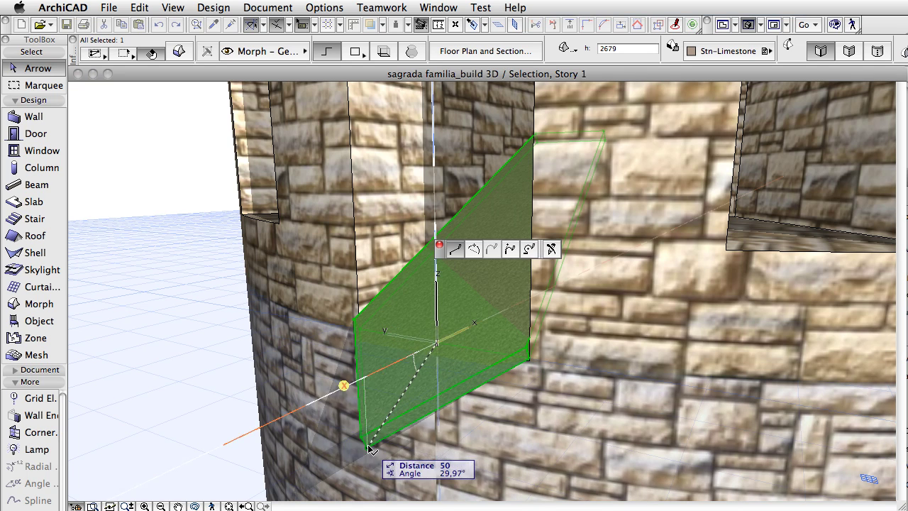
key(Escape)
click(434, 346)
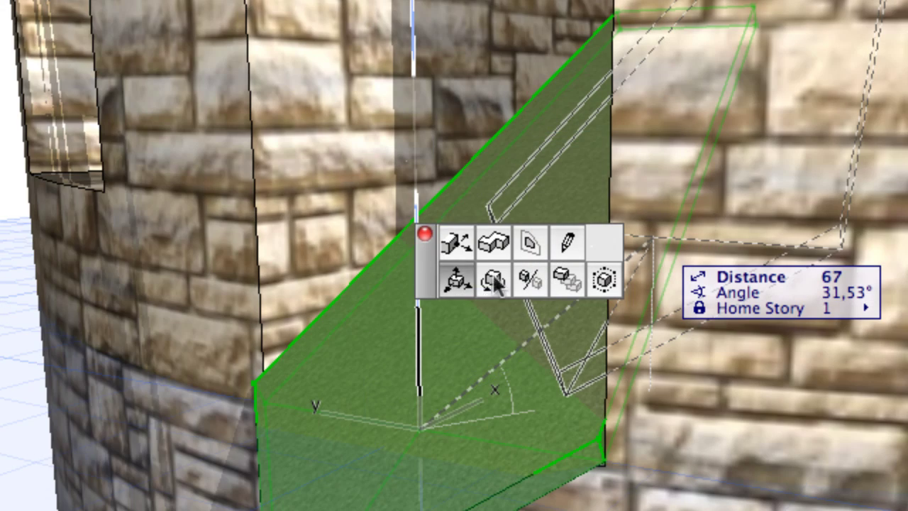
click(448, 248)
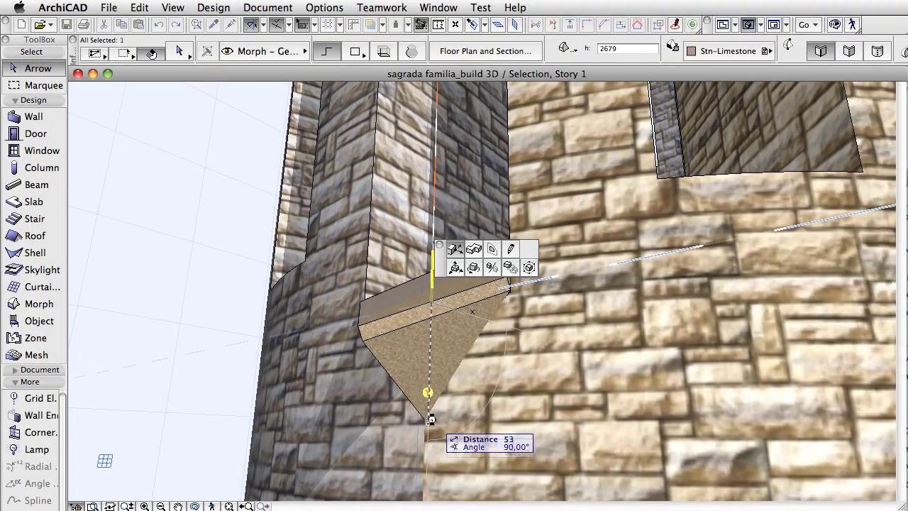
click(430, 409)
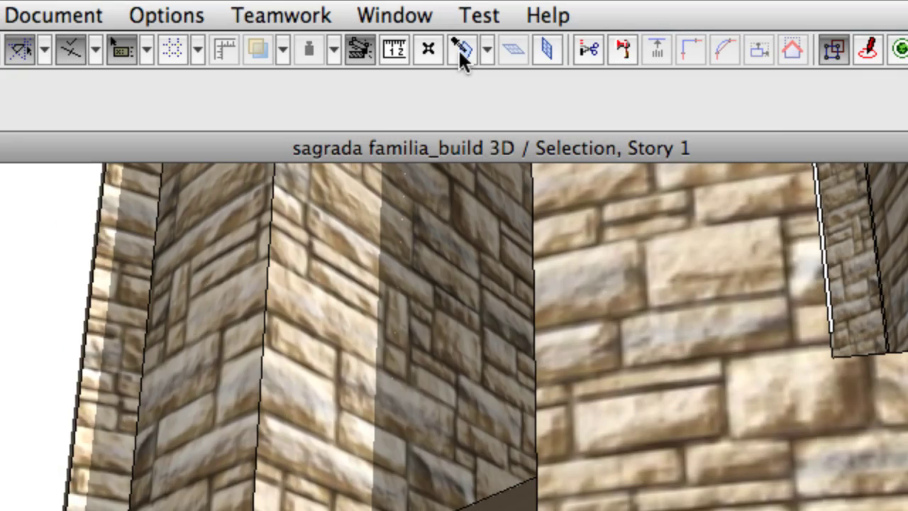
click(459, 50)
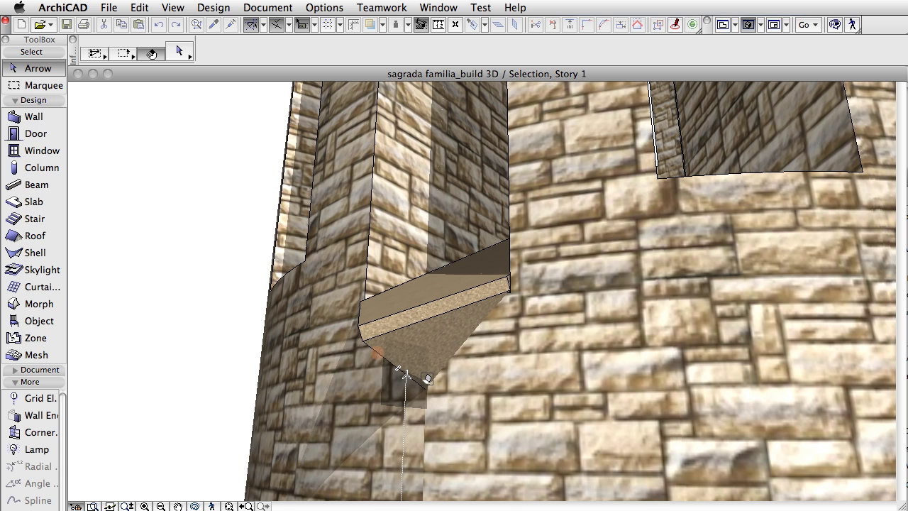
click(362, 330)
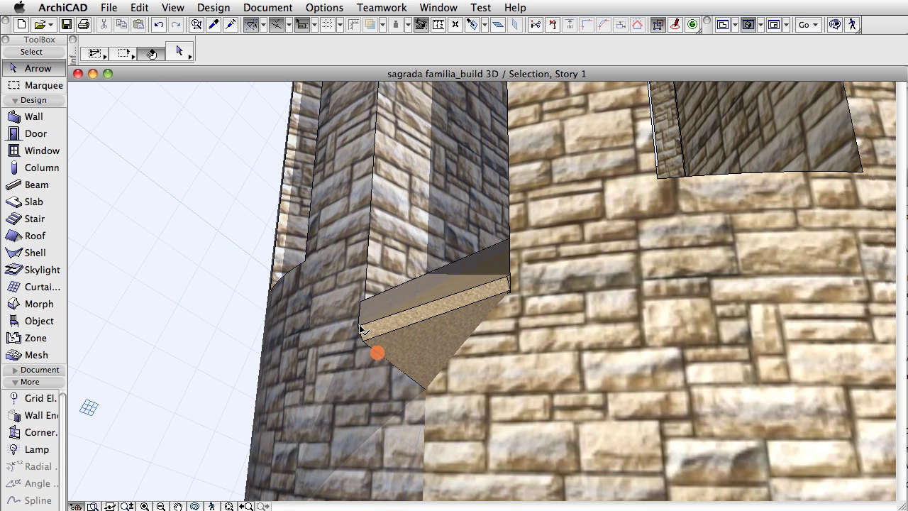
- Curve the pointed piece's lower edge with radius 49
click(405, 366)
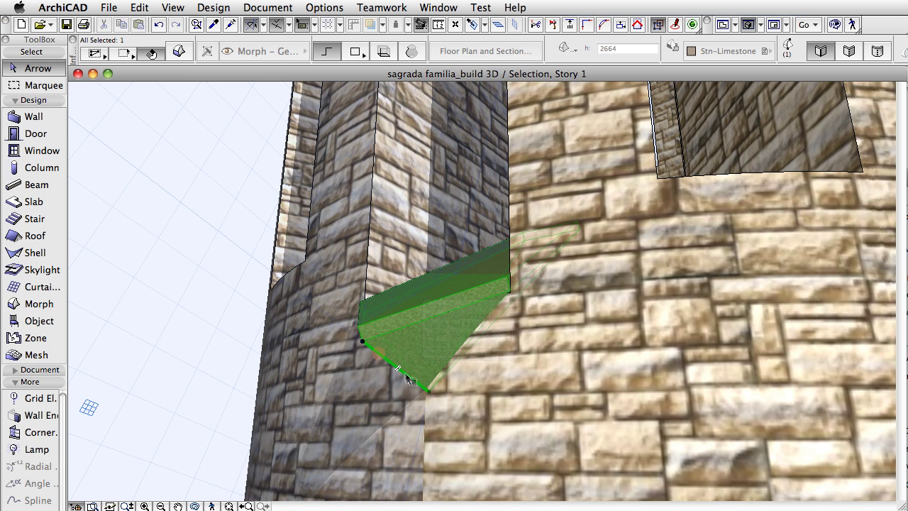
click(408, 373)
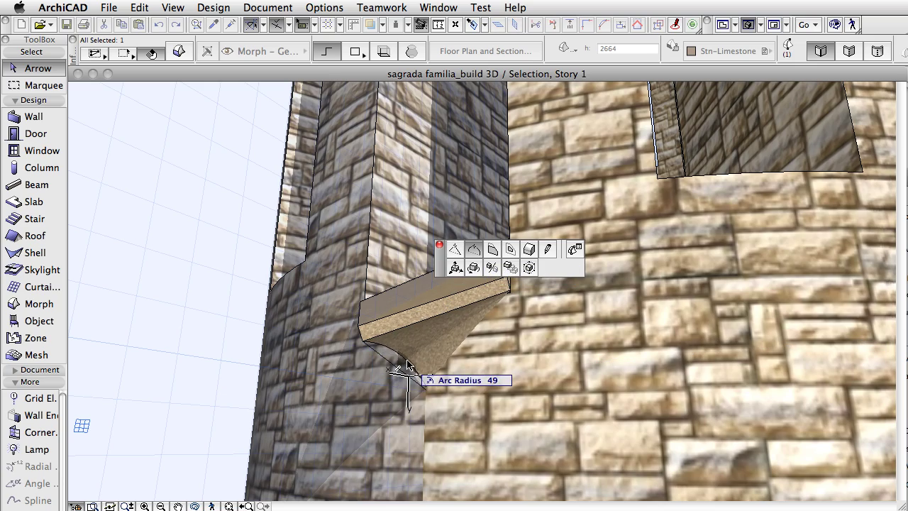
click(408, 364)
key(Escape)
shift+middle_drag(408, 364, 563, 364)
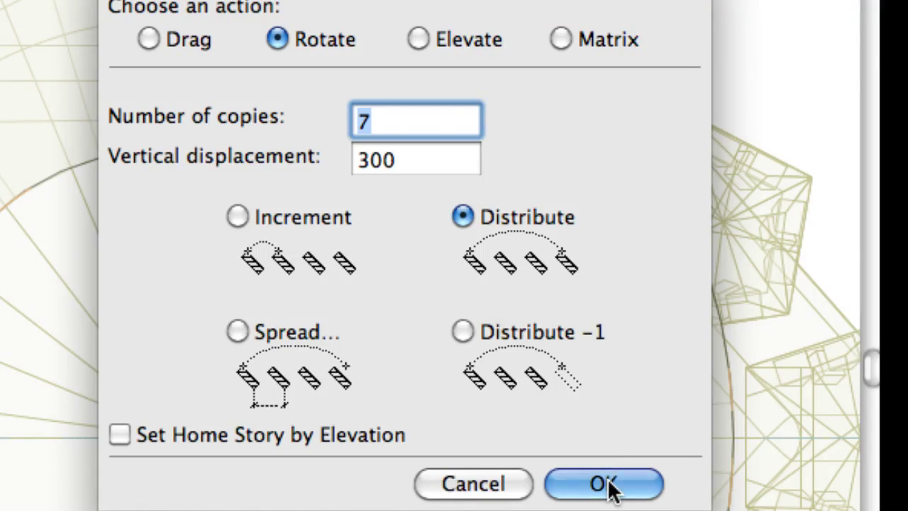
- Copy the pointed protrusion in a full ring around the tower centre
click(608, 488)
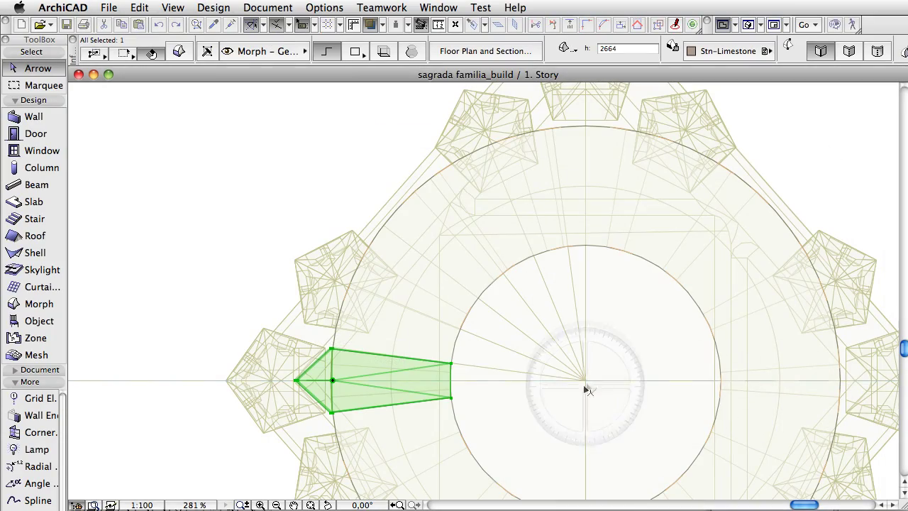
click(585, 380)
click(513, 381)
click(670, 381)
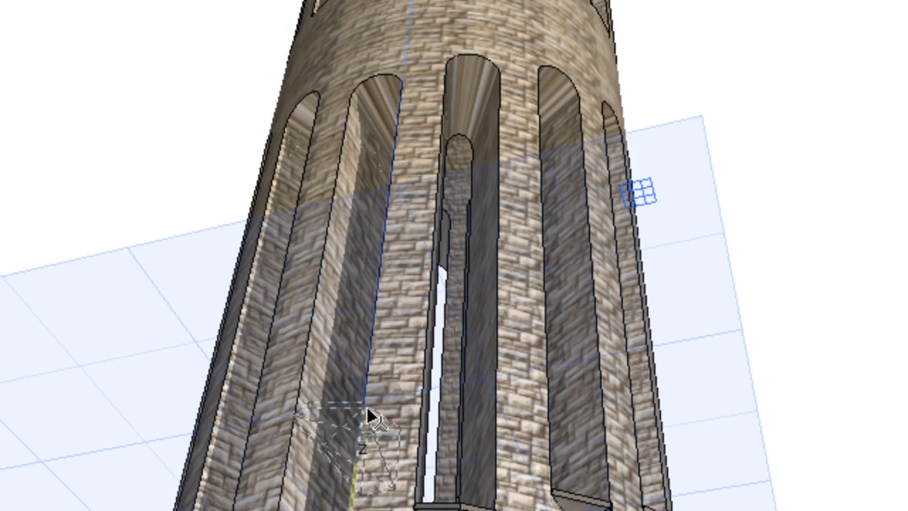
- Raise the morph and stack 14 distributed elevated copies up the shaft slot
click(432, 242)
click(437, 118)
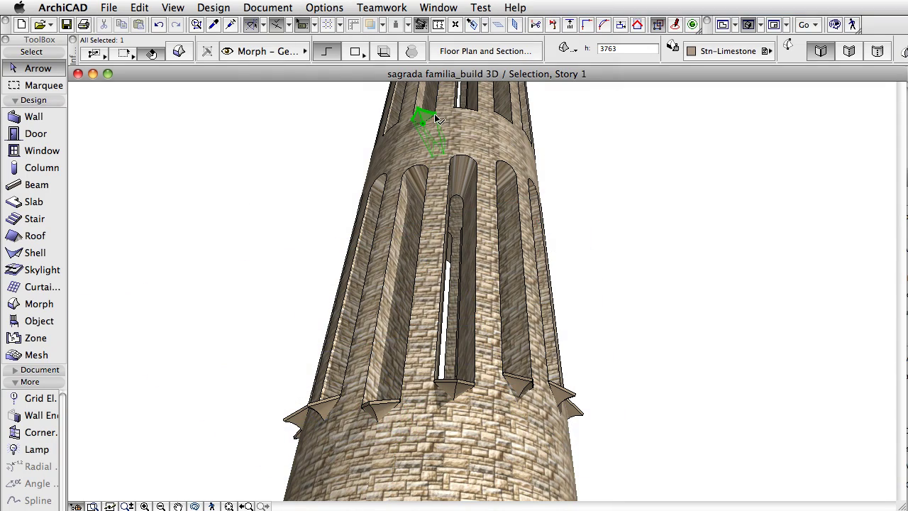
key(ctrl+u)
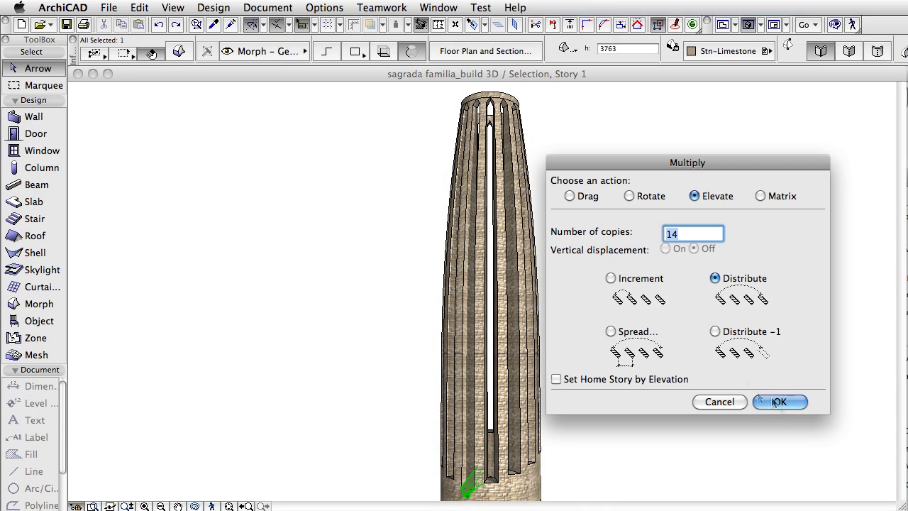
click(780, 402)
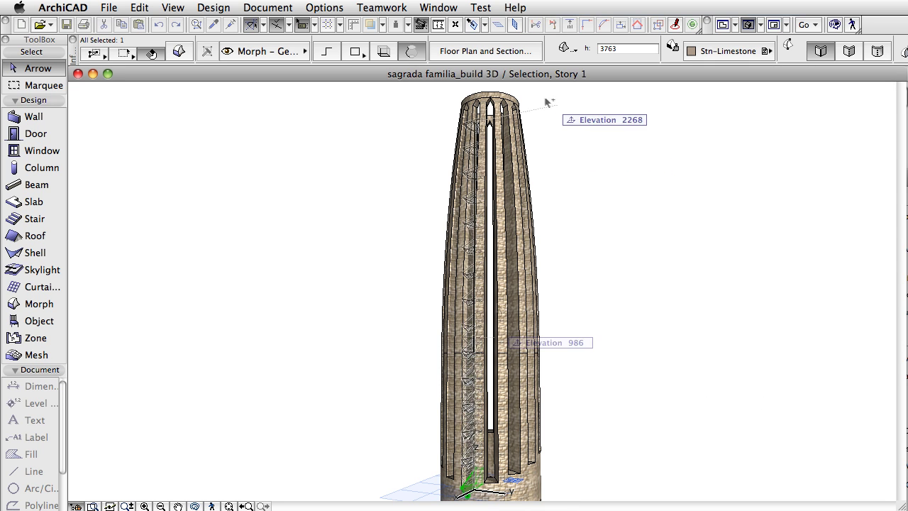
- Stretch the top protrusion copy among the selected morphs
shift+click(476, 115)
scroll(476, 115, up, 5)
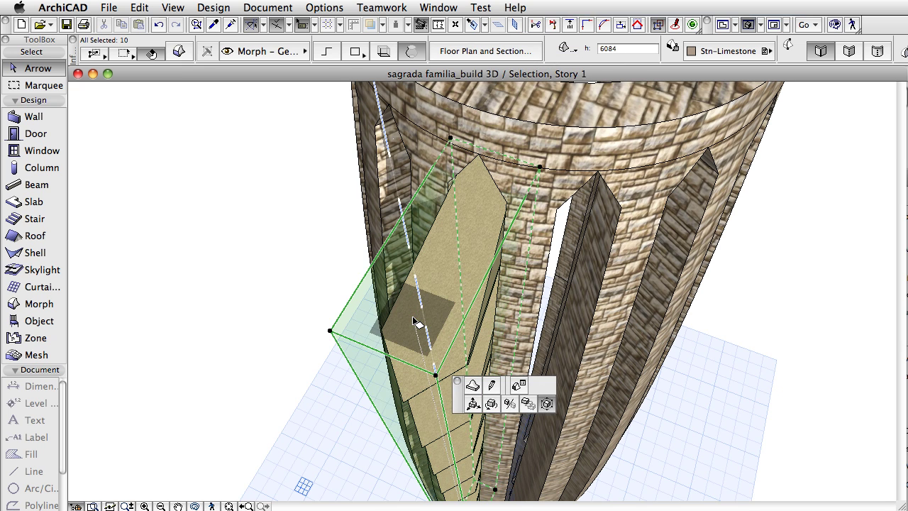
click(519, 384)
click(489, 249)
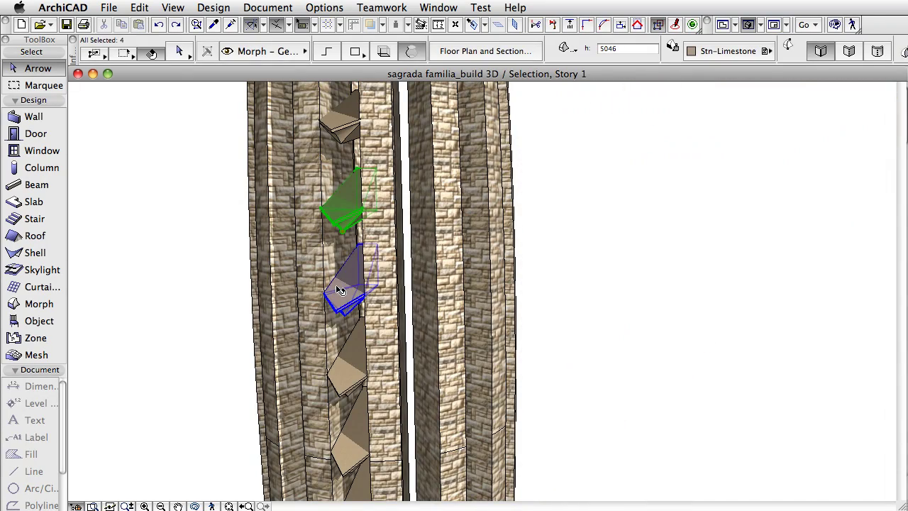
- Make one elevated copy of the selected protrusions a short distance higher
shift+click(337, 389)
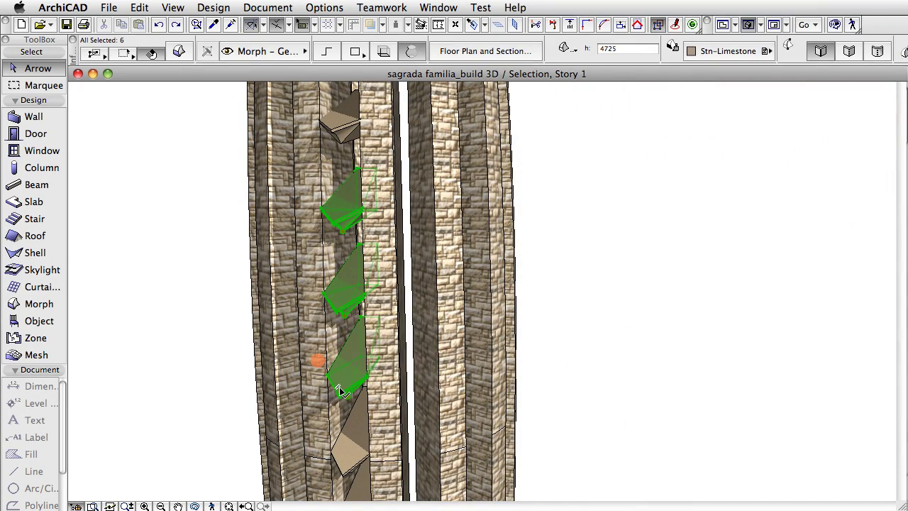
key(super+m)
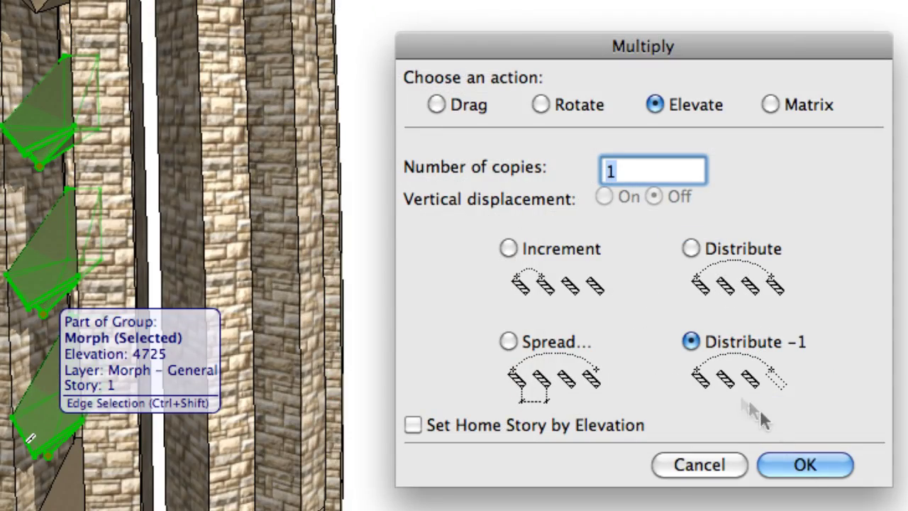
click(804, 465)
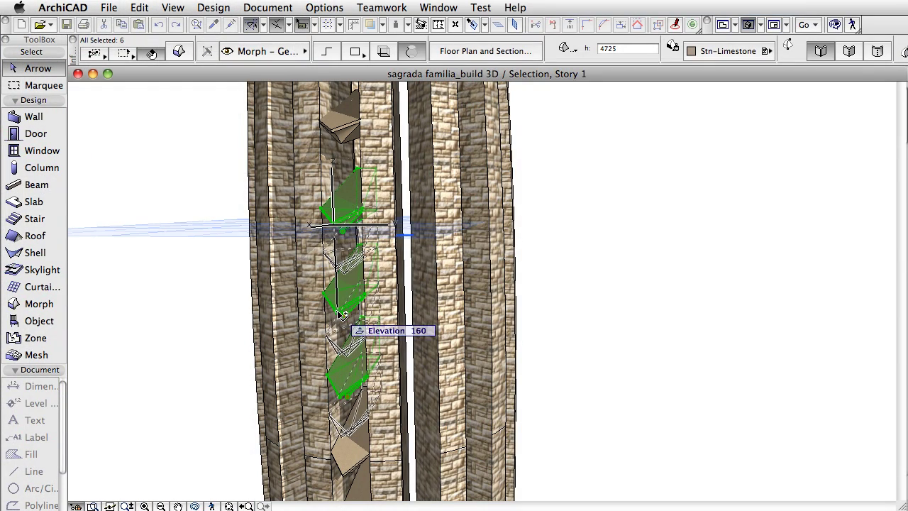
click(343, 341)
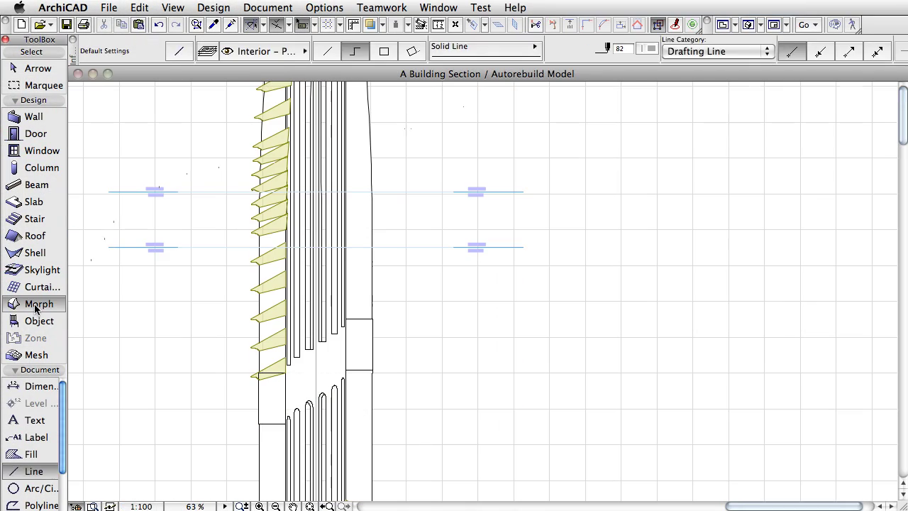
- Draw the morph section profile up to near the spire top
click(35, 306)
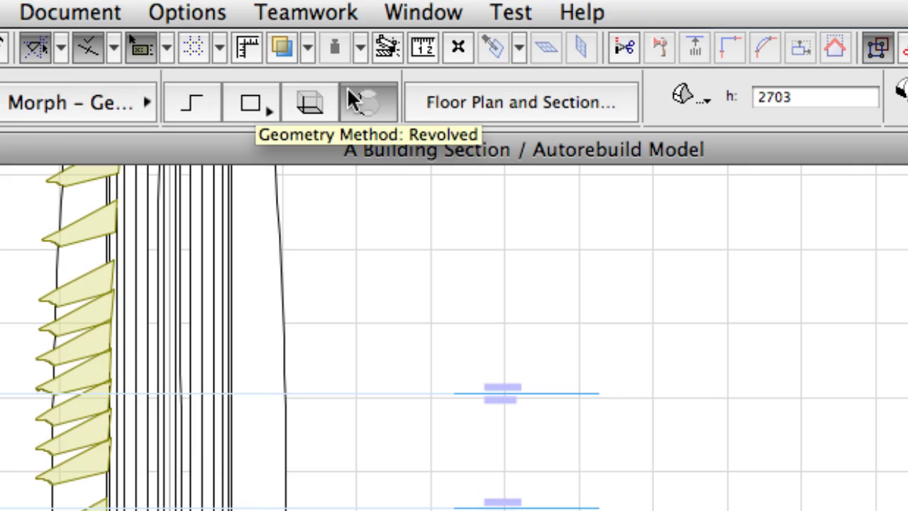
scroll(345, 259, up, 5)
click(345, 260)
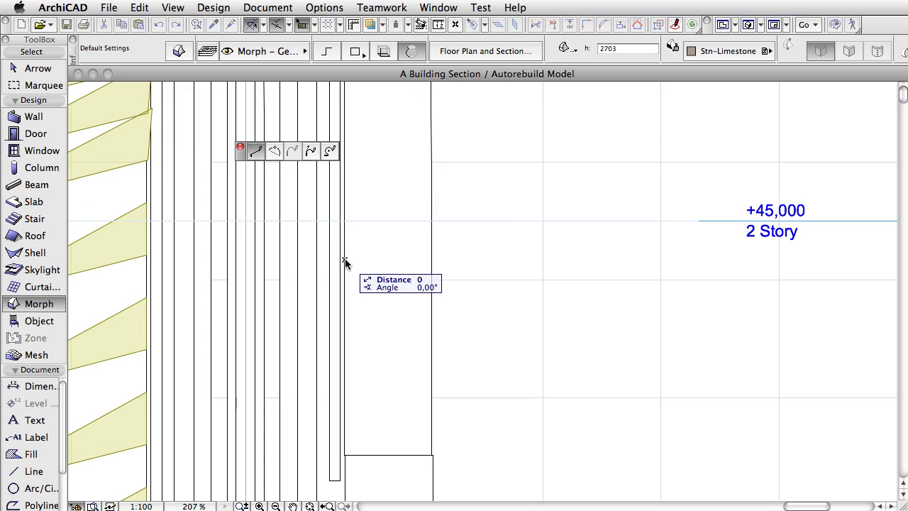
scroll(344, 259, down, 3)
scroll(348, 234, up, 1)
scroll(355, 237, up, 2)
scroll(365, 241, up, 2)
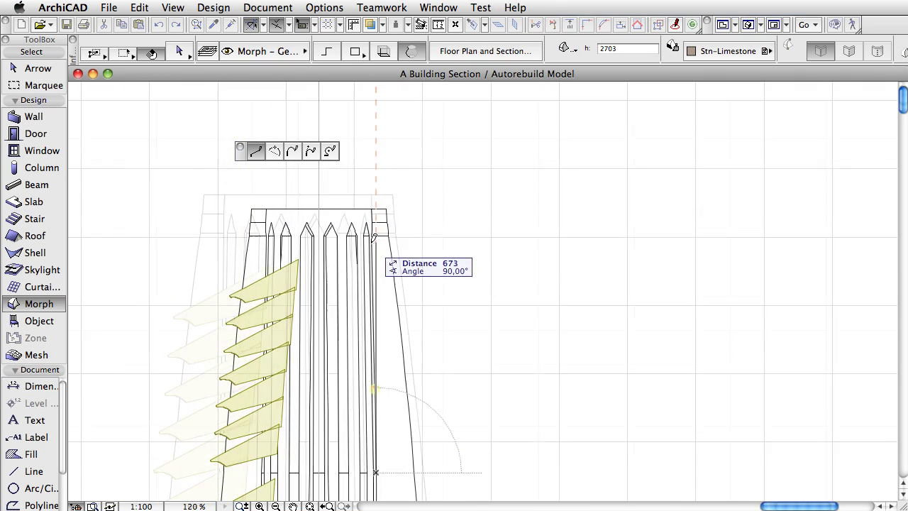
scroll(370, 241, up, 1)
click(373, 206)
click(374, 163)
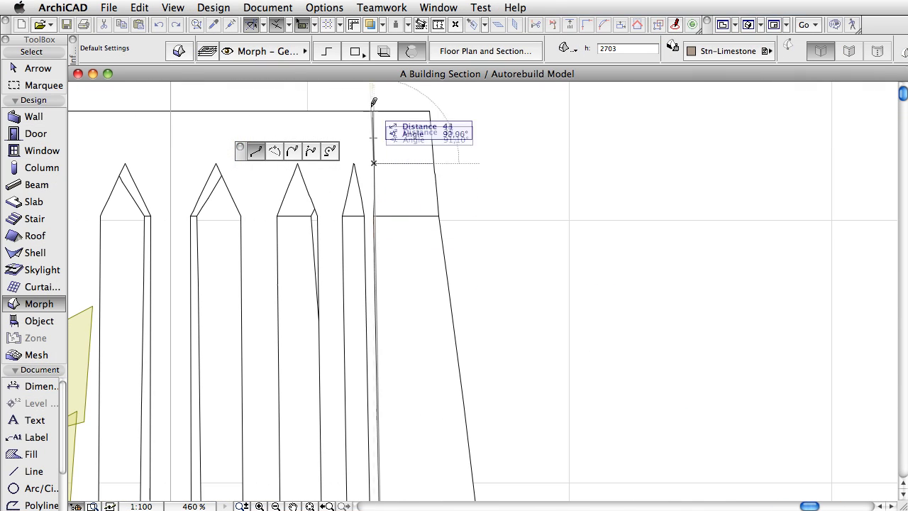
- Set the revolution axis and revolve the profile 360° into a solid
scroll(171, 110, down, 10)
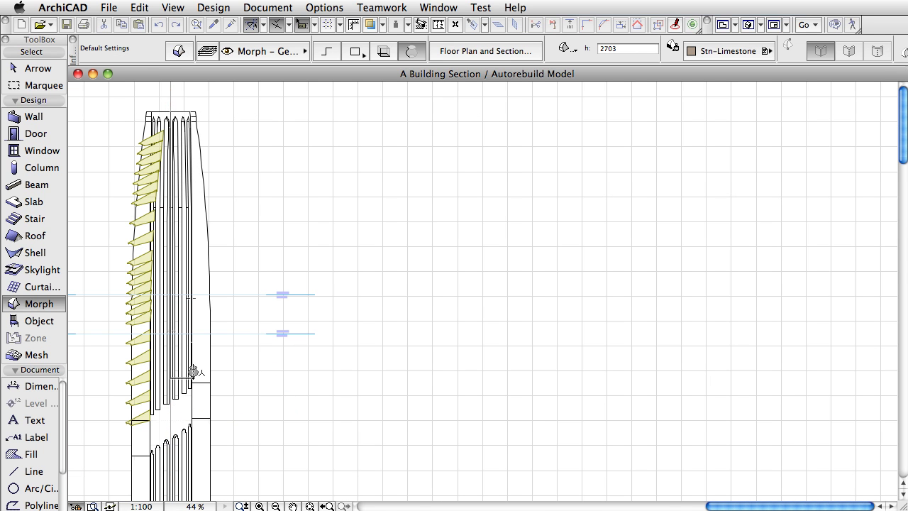
scroll(193, 371, up, 5)
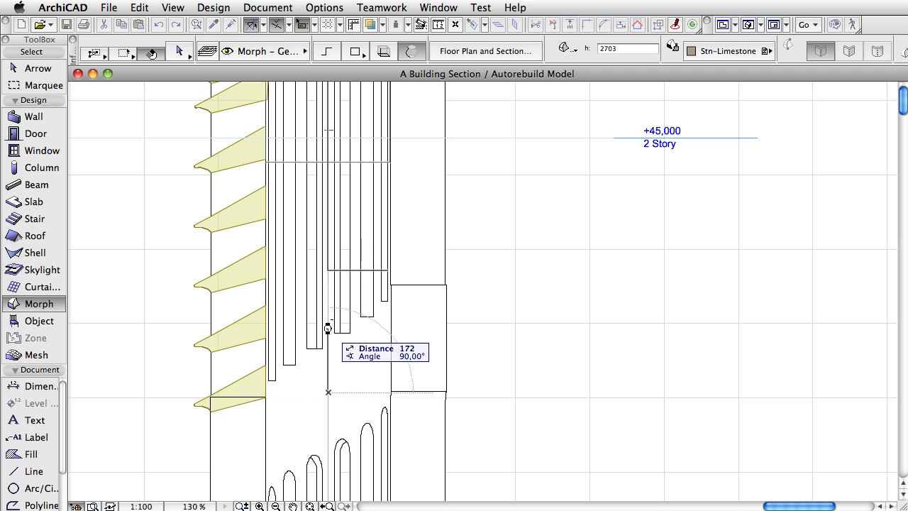
click(328, 331)
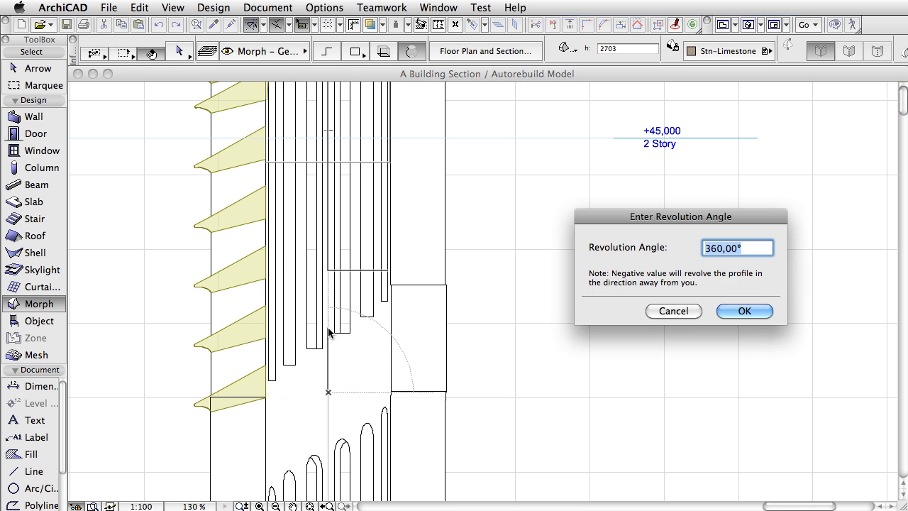
click(744, 310)
- Subtract the revolved morph from the fin morph using Boolean Operations
right_click(166, 157)
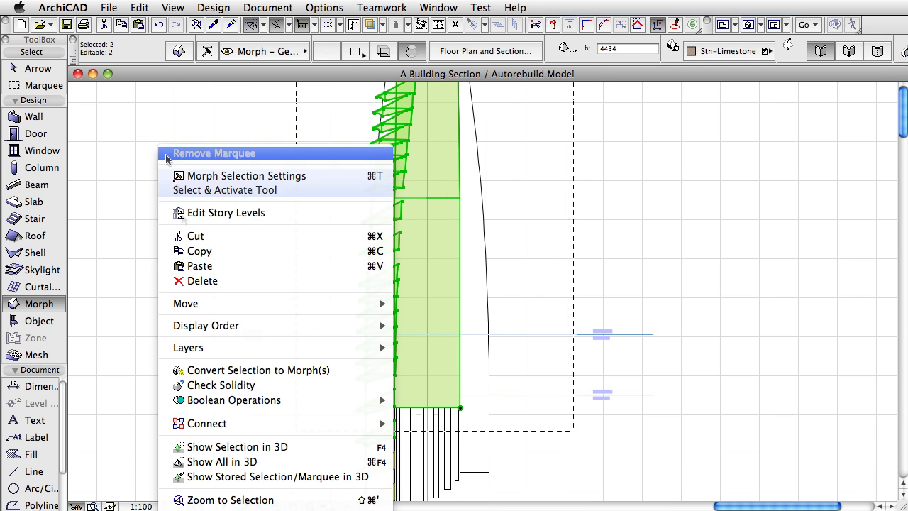
mouse_move(234, 400)
click(418, 414)
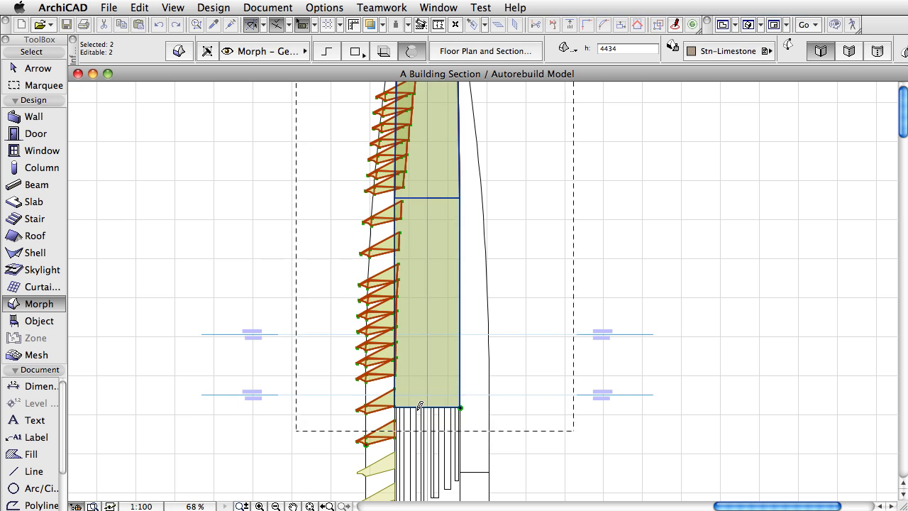
click(378, 327)
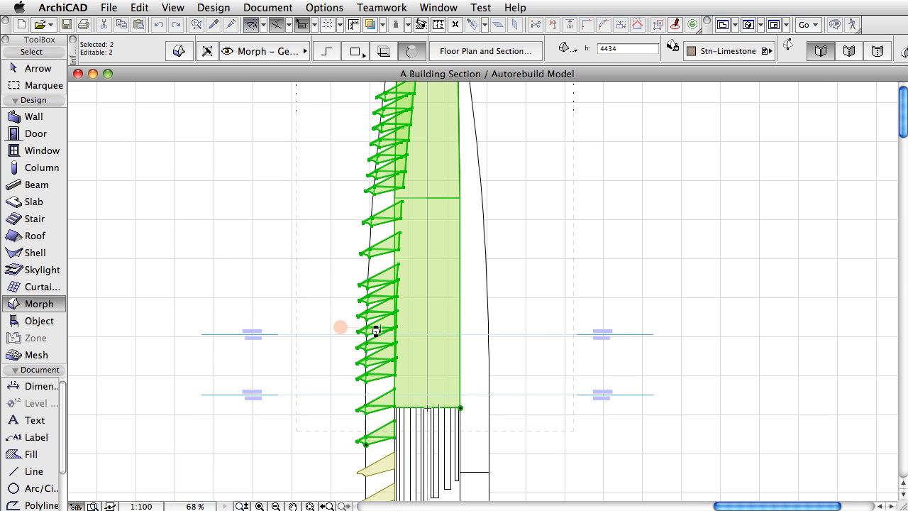
key(Escape)
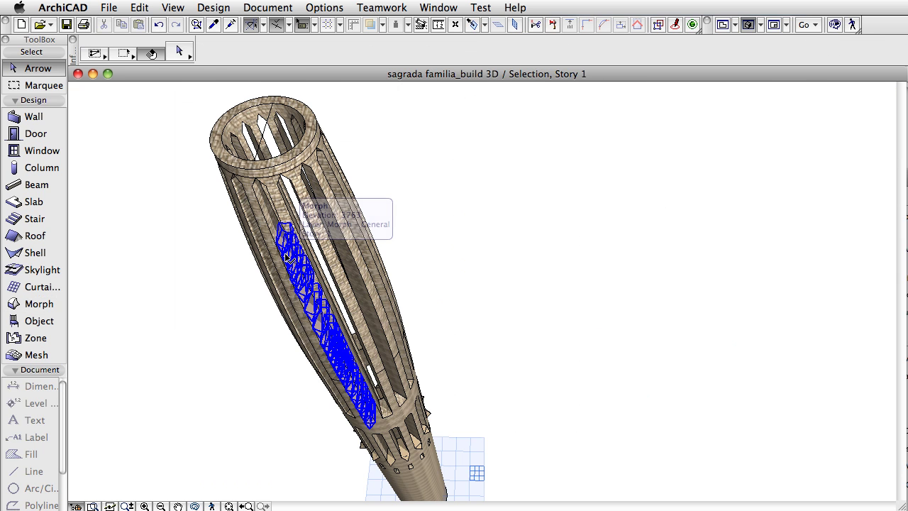
- Make seven distributed rotated copies of the fin morph around the column top
click(302, 212)
key(ctrl+u)
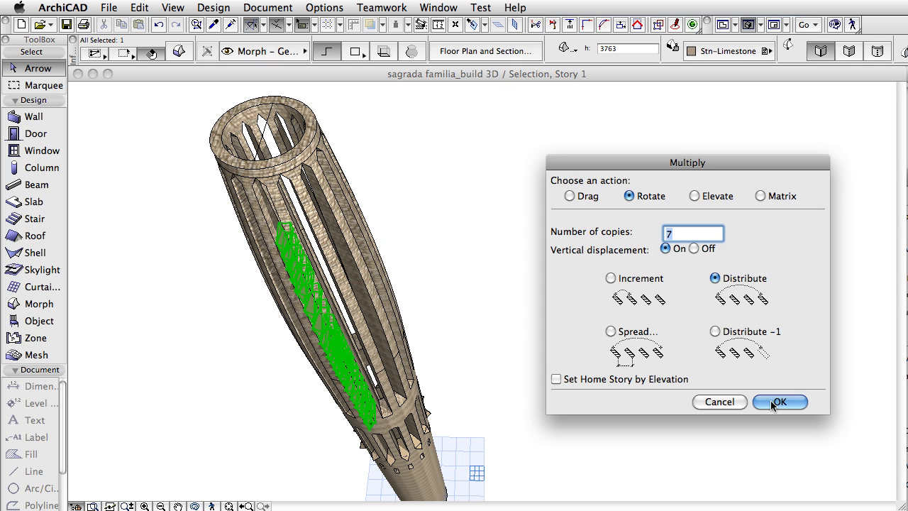
click(778, 401)
click(265, 133)
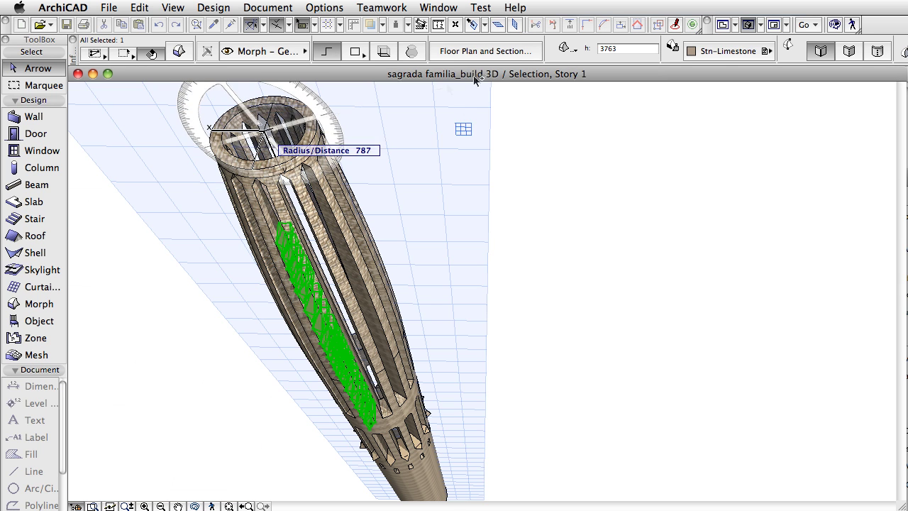
click(254, 165)
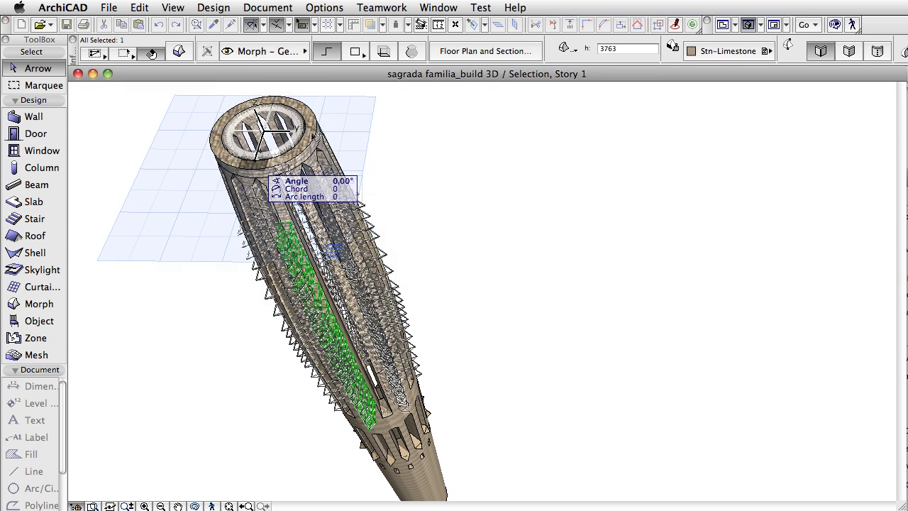
click(552, 195)
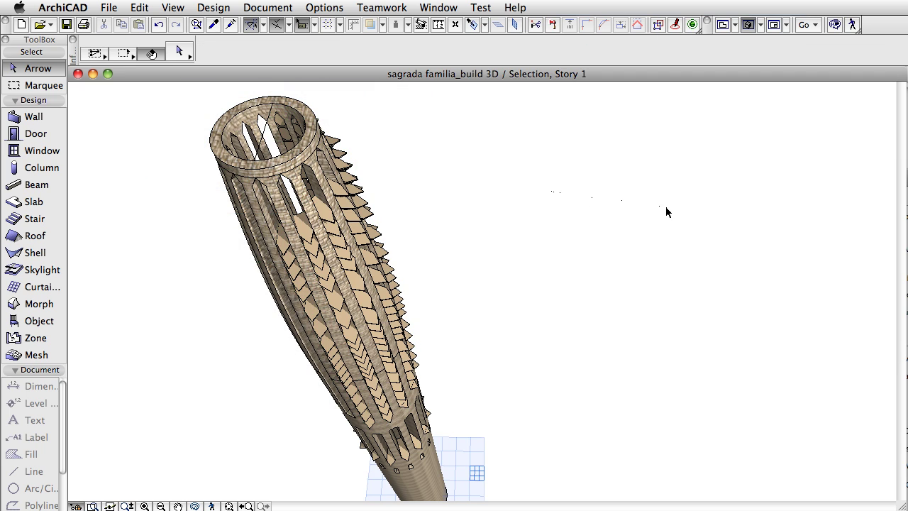
key(F2)
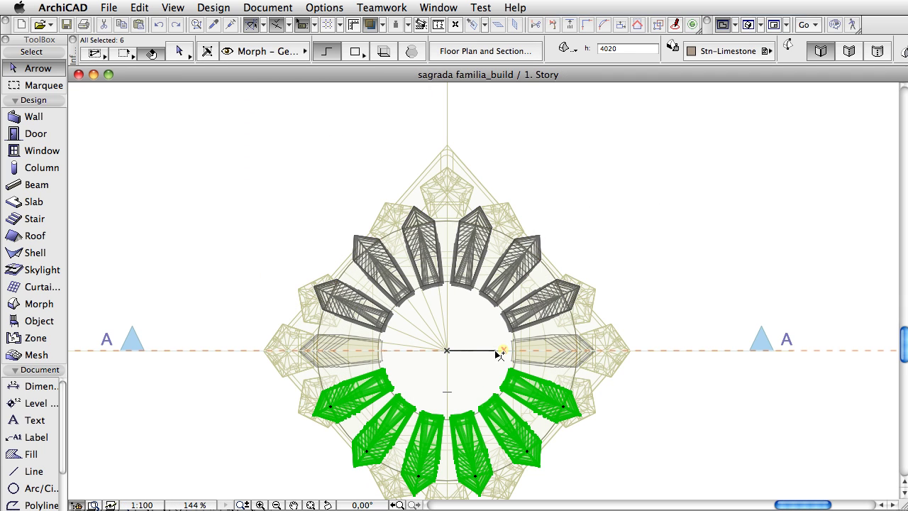
key(Escape)
key(F3)
- Start a morph star outline with its first points on the circle guide
mouse_move(541, 277)
mouse_down()
mouse_move(558, 294)
mouse_move(246, 286)
mouse_up()
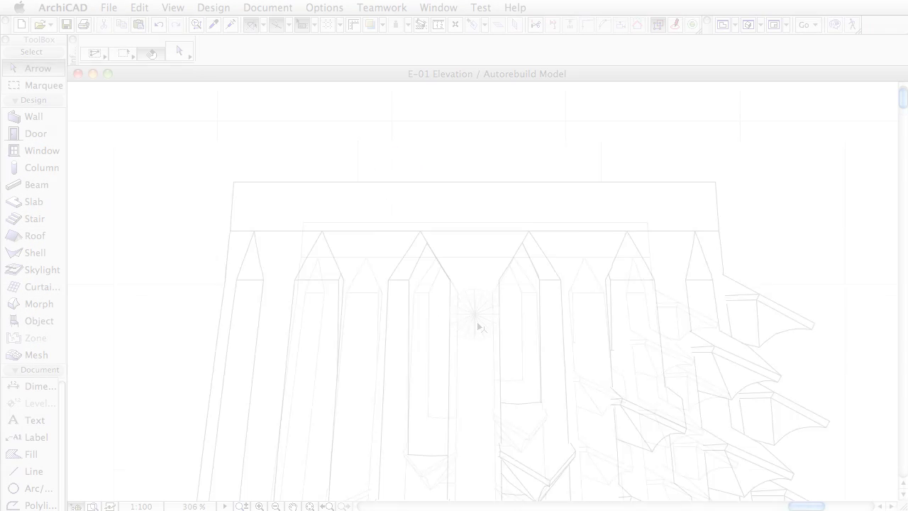
click(49, 307)
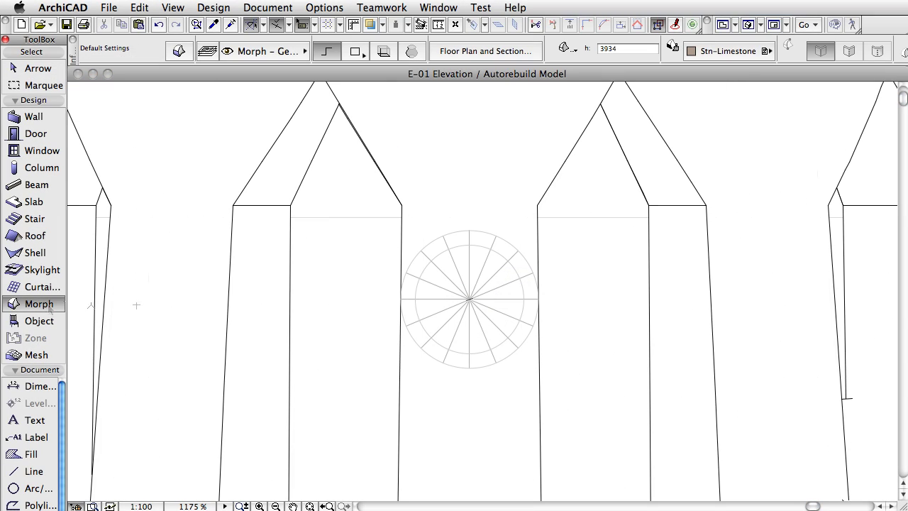
click(469, 368)
click(517, 348)
click(539, 298)
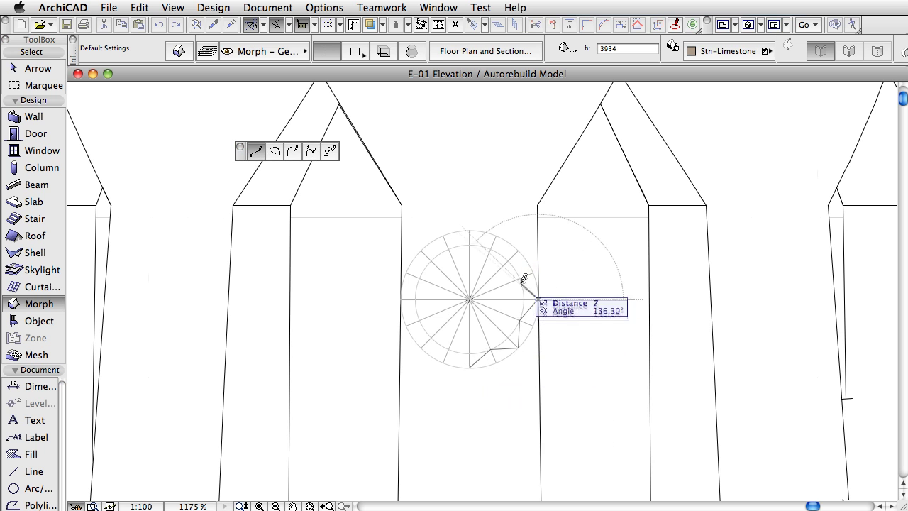
click(518, 276)
- Close the eight-pointed star outline and begin extruding it into a 3D block
click(517, 251)
click(469, 231)
click(420, 251)
click(421, 277)
click(401, 299)
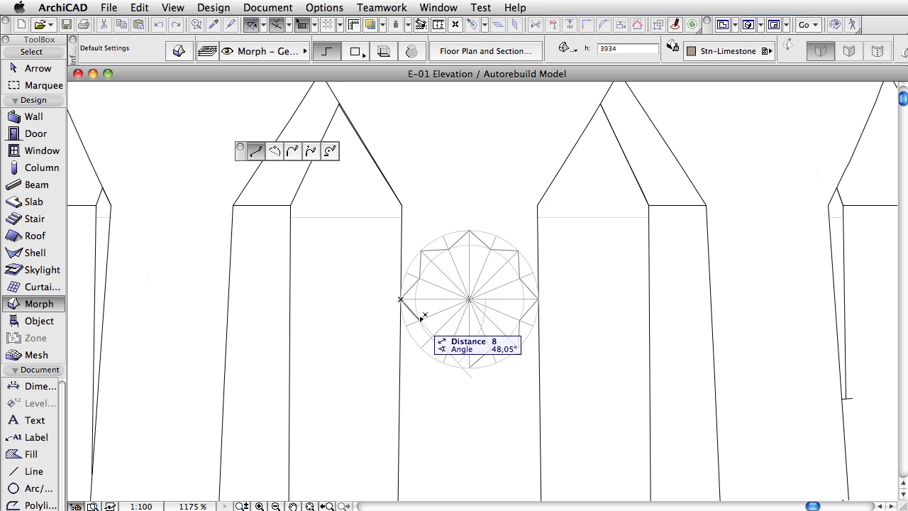
click(469, 367)
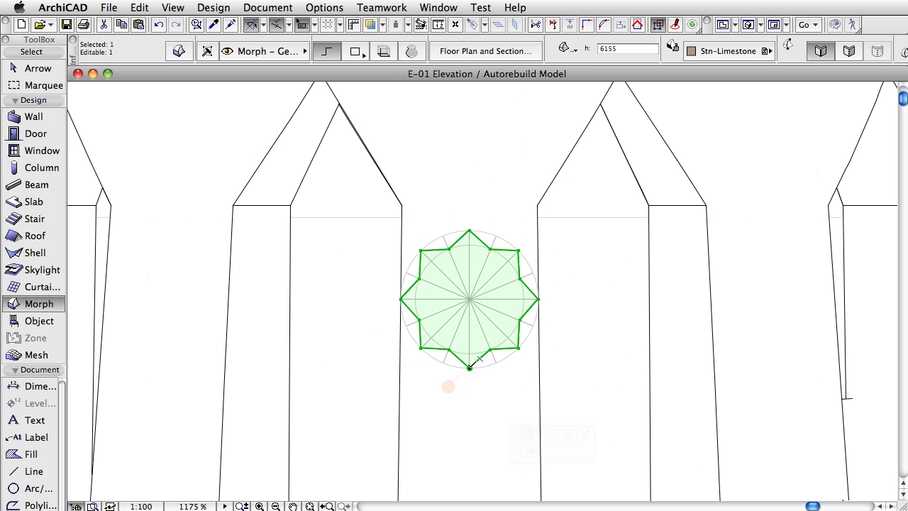
key(F5)
double_click(498, 309)
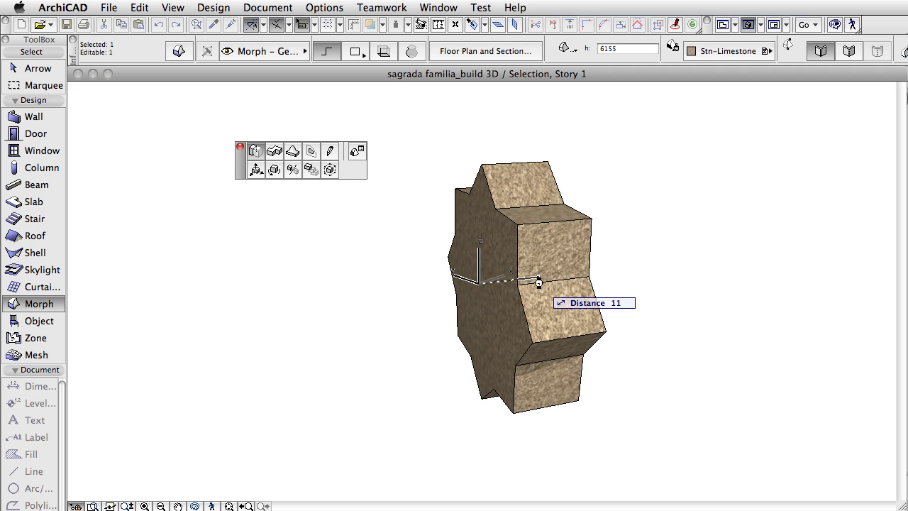
- Set the star block's extrusion depth and rotate it to stand face-on
click(527, 299)
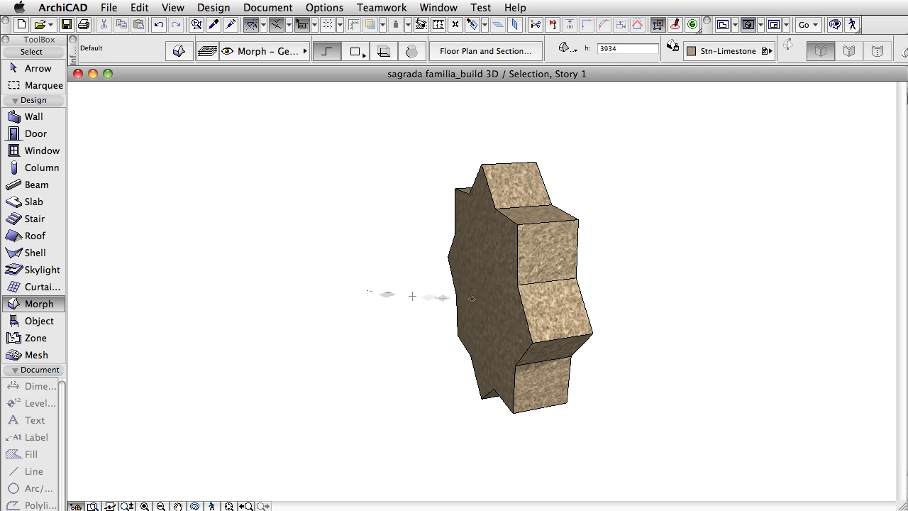
drag(493, 302, 618, 285)
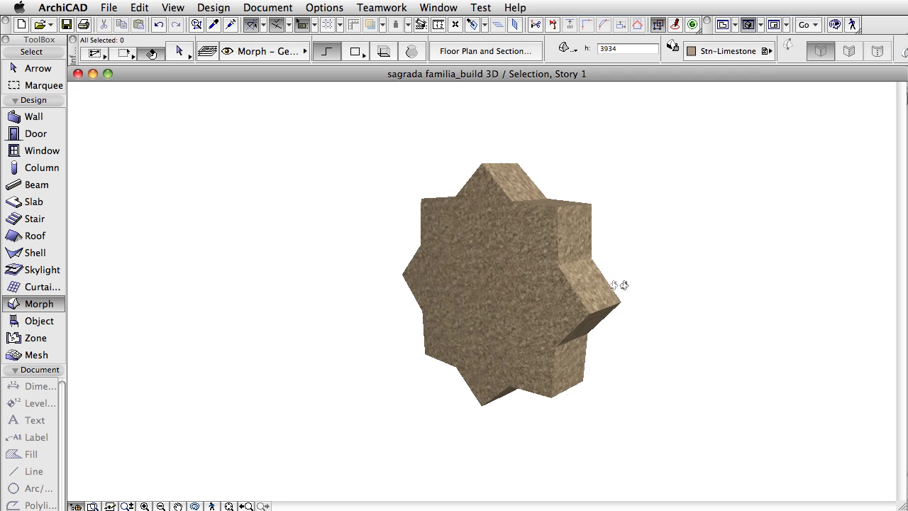
click(504, 287)
click(511, 393)
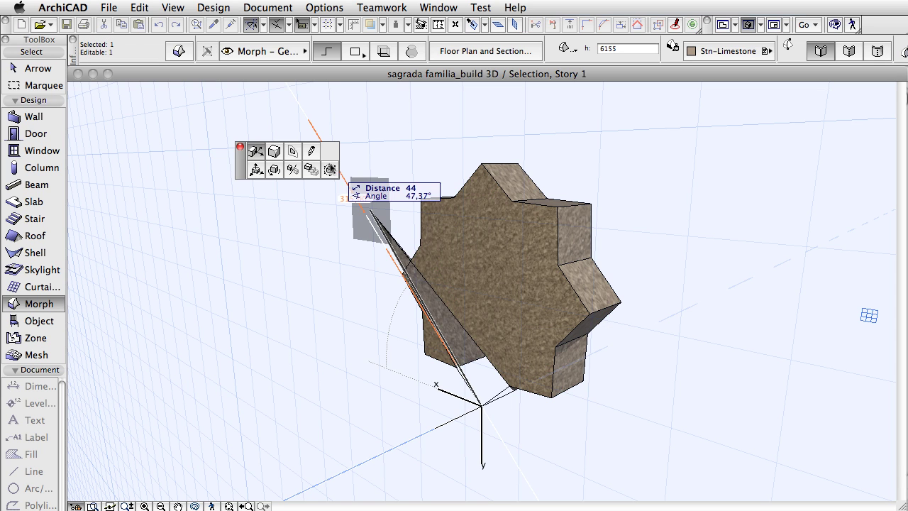
click(370, 210)
click(478, 147)
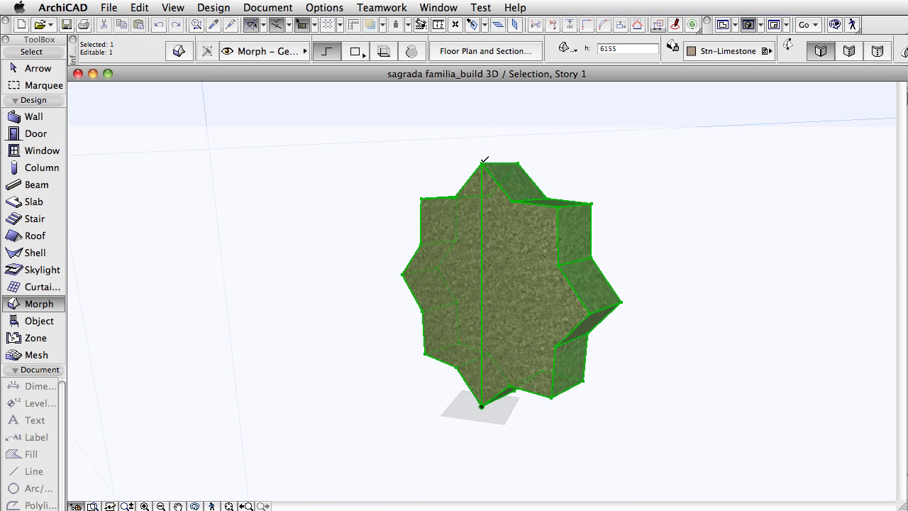
- Draw dividing edges across the star face from its centre to the points
click(559, 208)
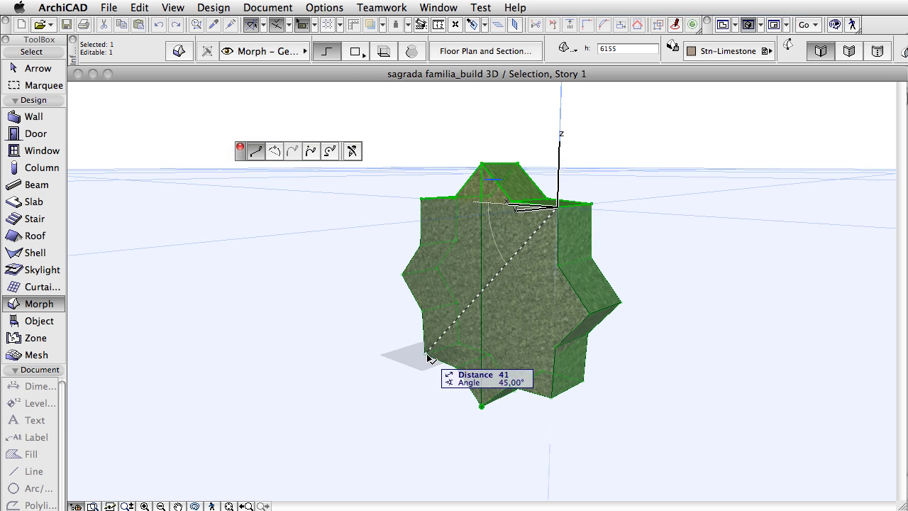
click(427, 358)
click(590, 310)
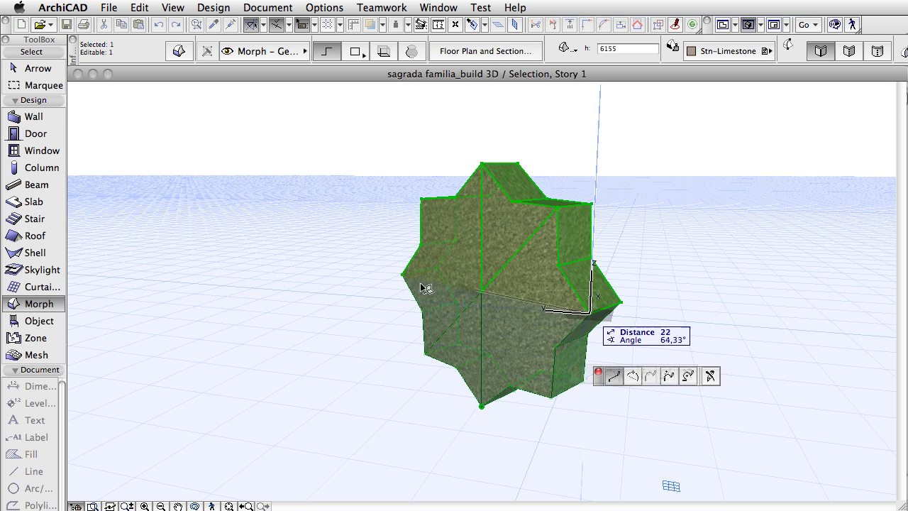
click(426, 288)
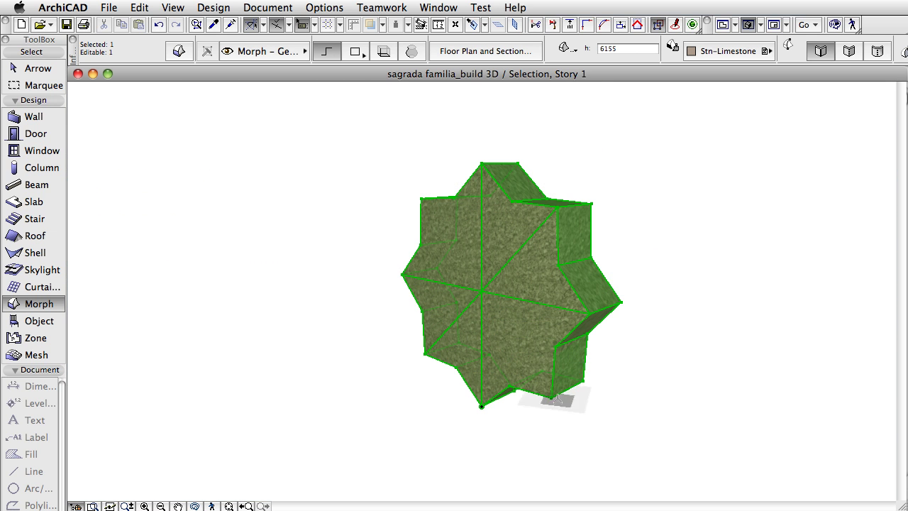
click(557, 398)
click(424, 198)
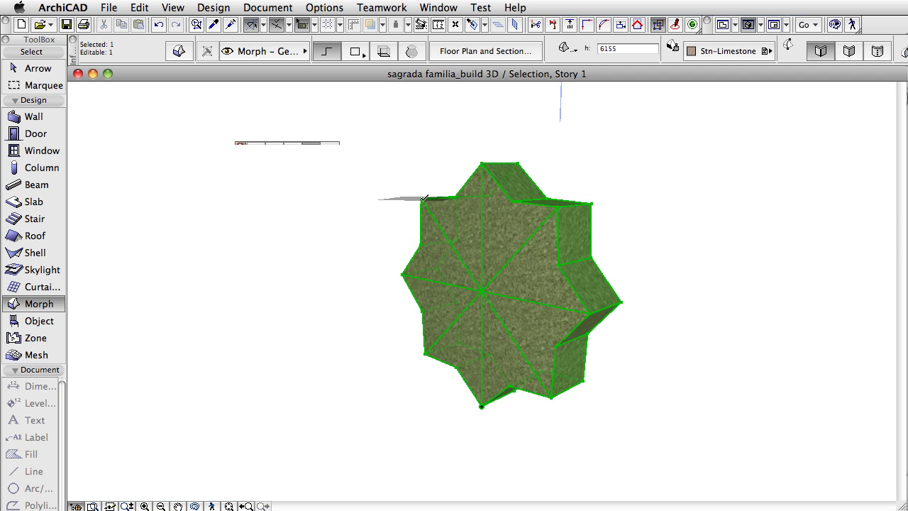
- Shift the centre node off-centre and fillet all edges with radius 3
click(483, 290)
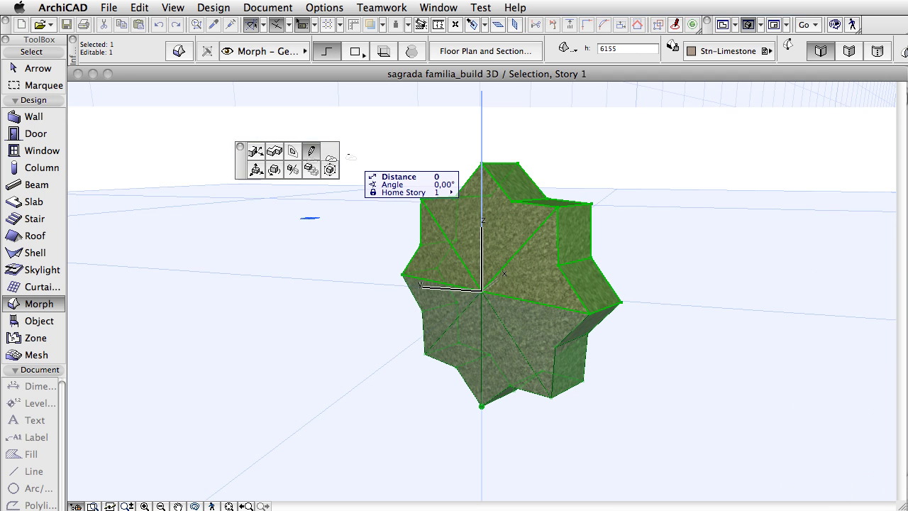
click(255, 150)
click(456, 291)
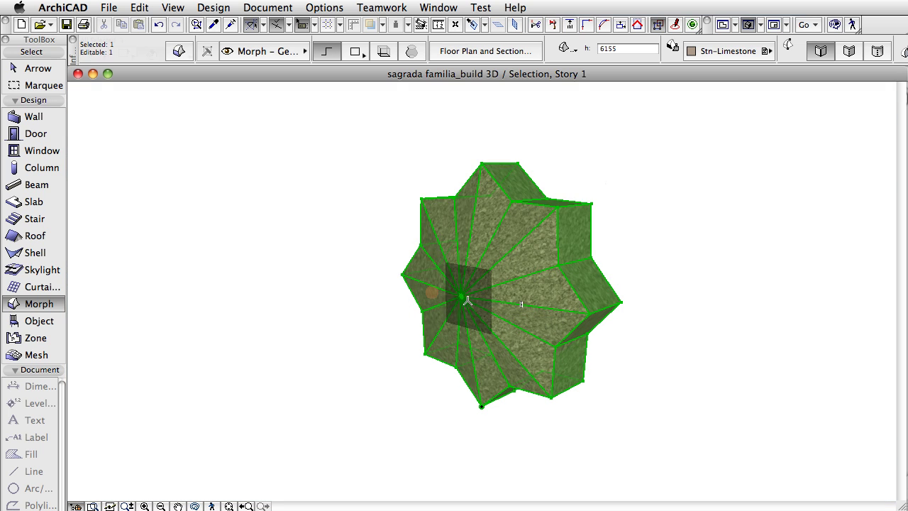
click(603, 25)
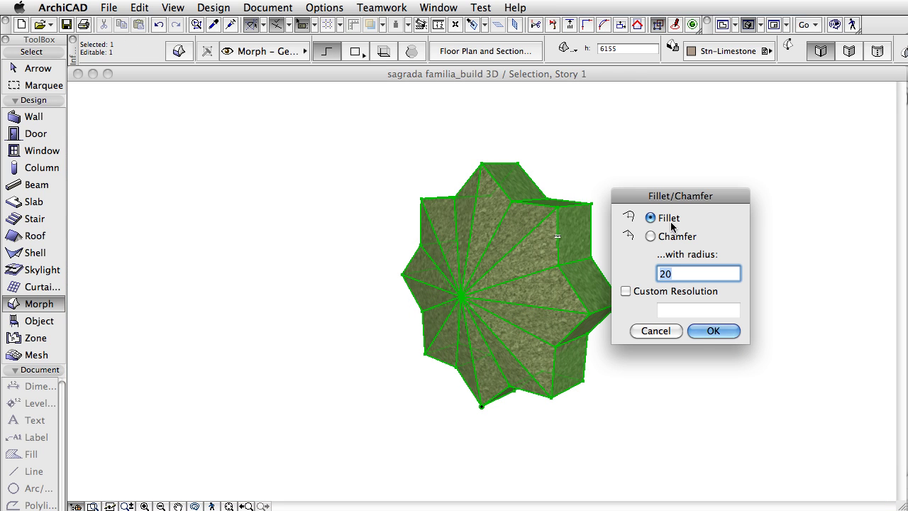
click(698, 334)
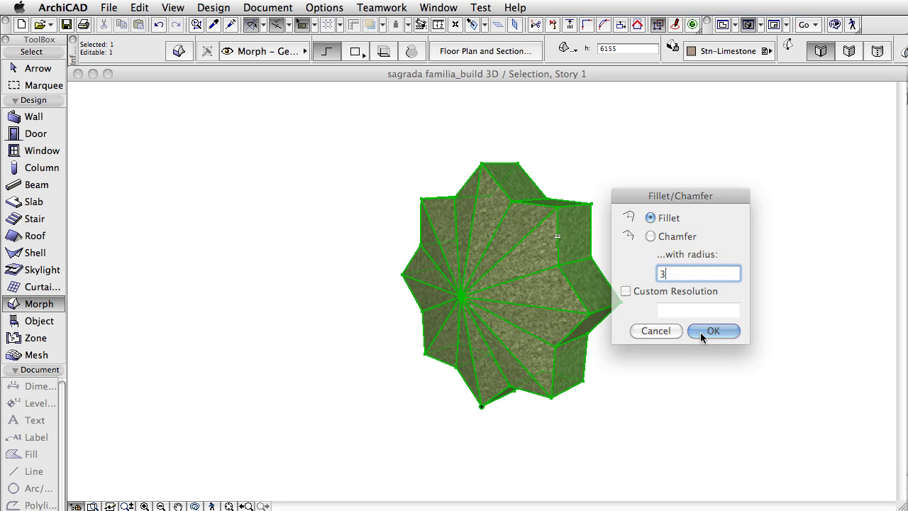
- Apply the Gaudi csúcs surface material to the star rosette
click(730, 51)
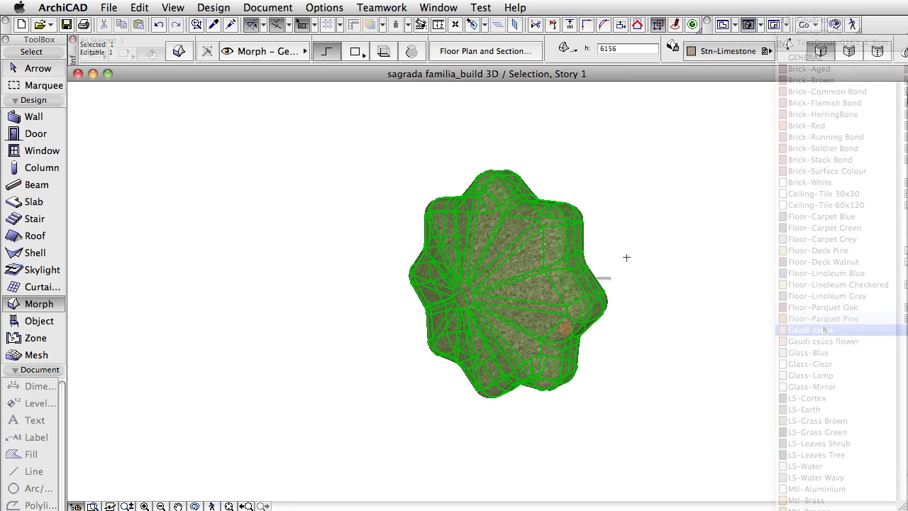
click(809, 328)
click(734, 190)
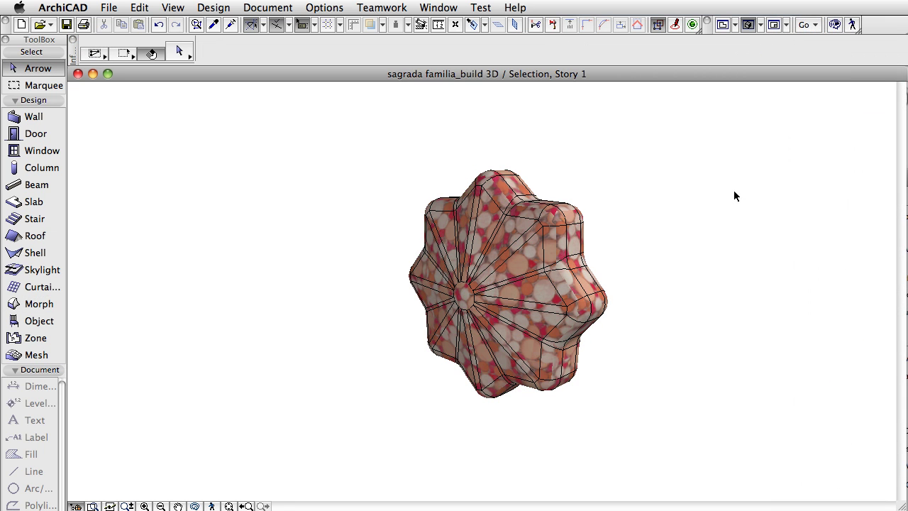
shift+middle_drag(734, 190, 891, 199)
- Give the rosette's centre face a grey stone material and return to 2. Story
click(463, 296)
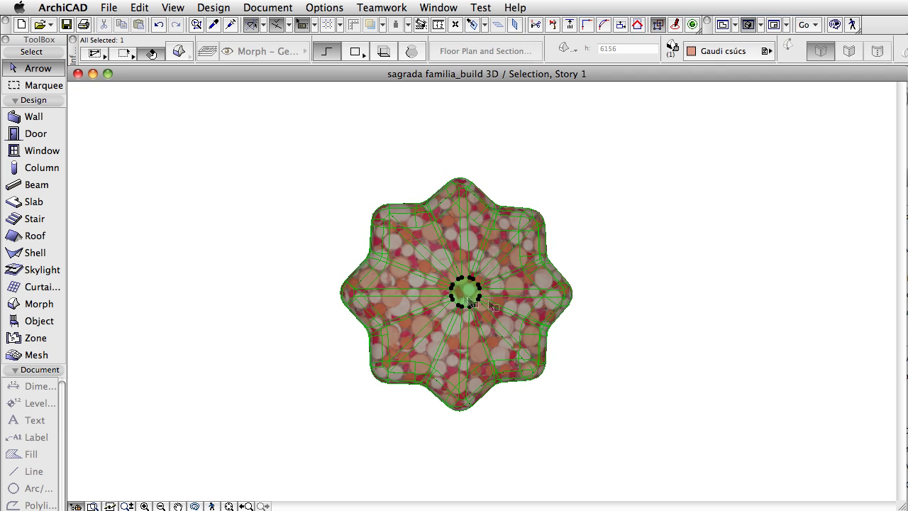
click(730, 51)
click(808, 340)
click(677, 235)
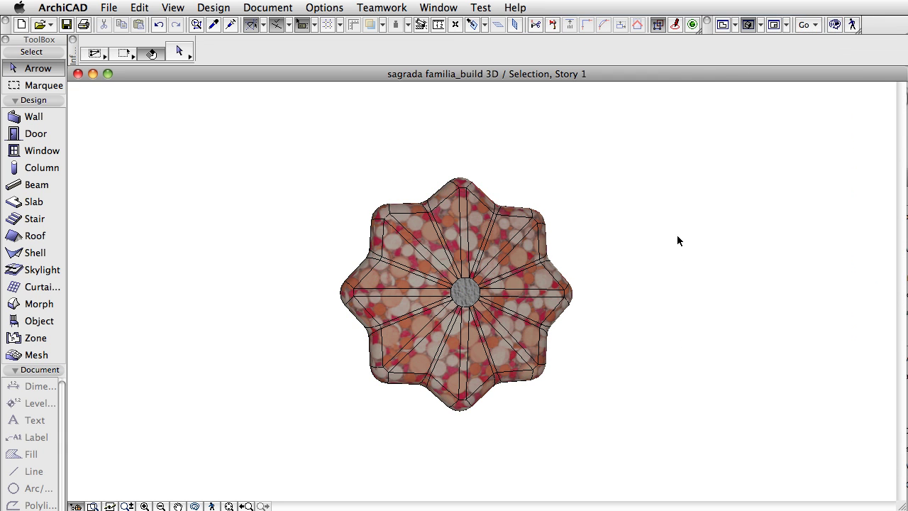
key(F2)
- Make rotated copies of the rosette around the tower centre in plan
click(517, 413)
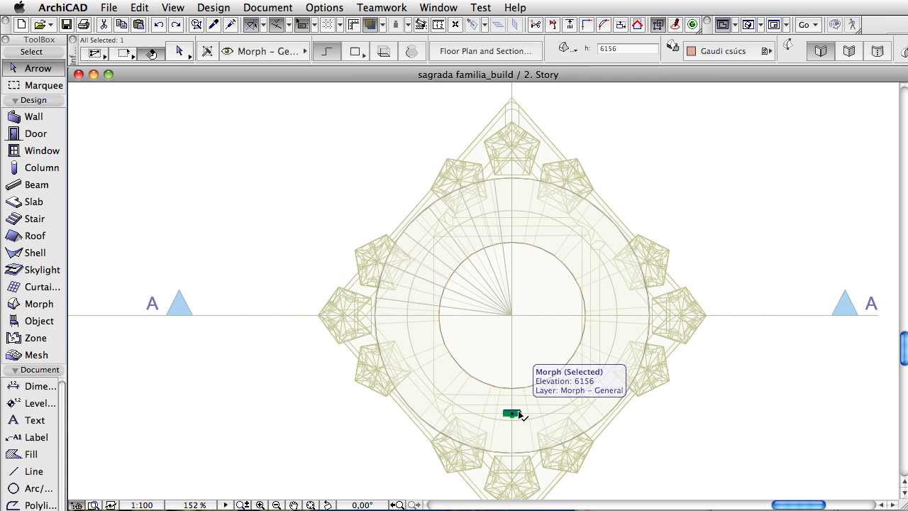
key(super+u)
click(780, 402)
click(511, 314)
click(514, 294)
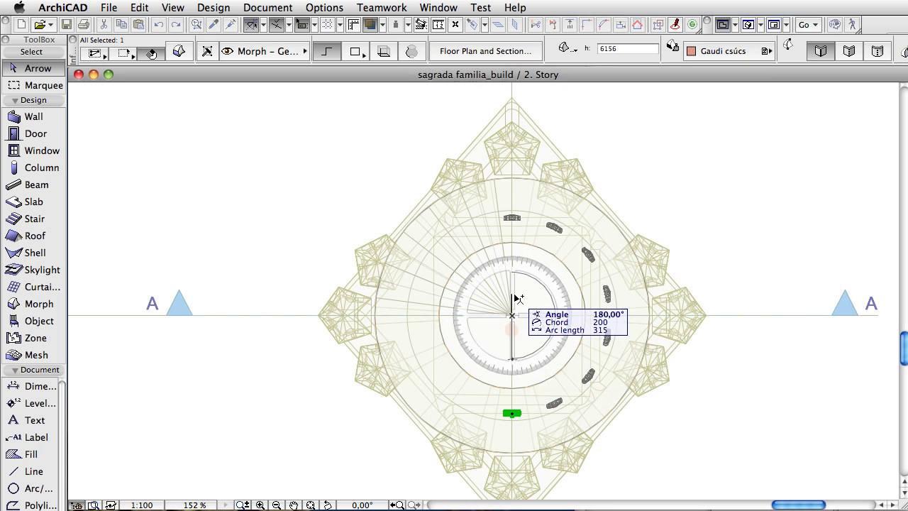
click(551, 225)
- Give one rosette copy a green surface and set the spire profile's revolve axis
key(F3)
click(754, 58)
click(841, 362)
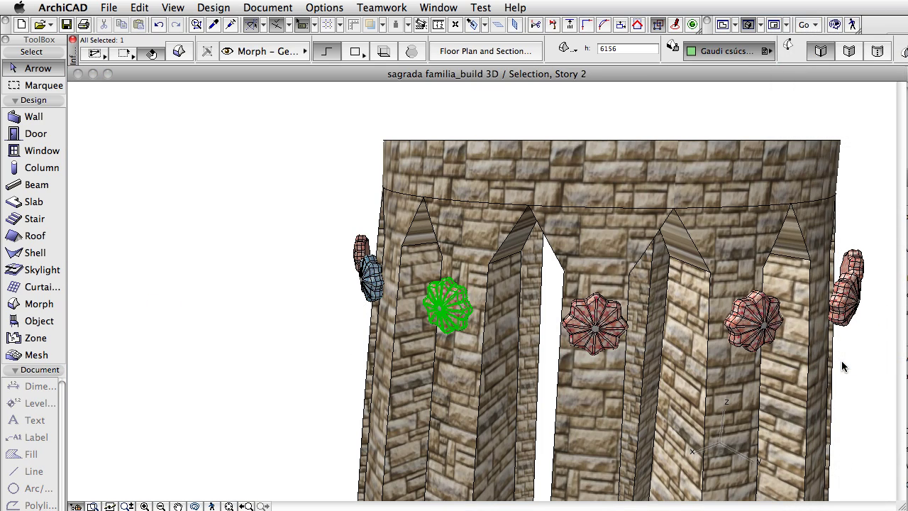
key(Return)
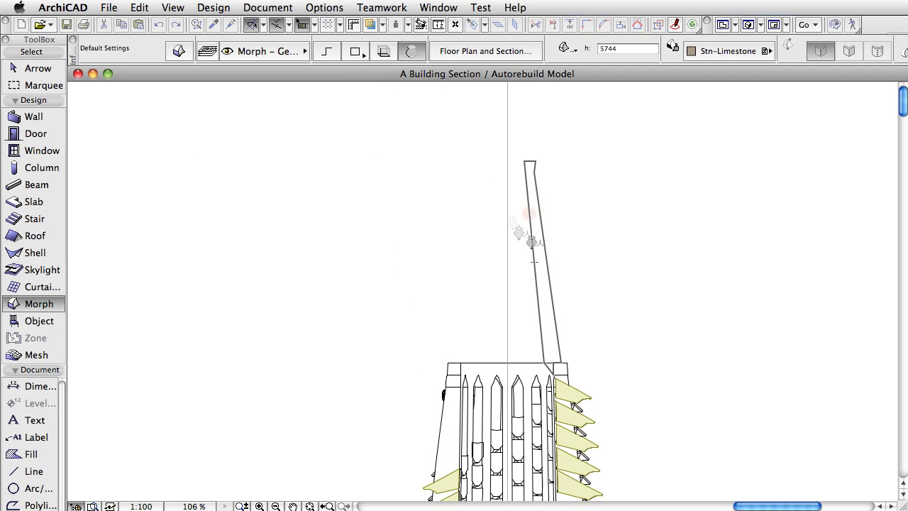
click(508, 145)
click(506, 259)
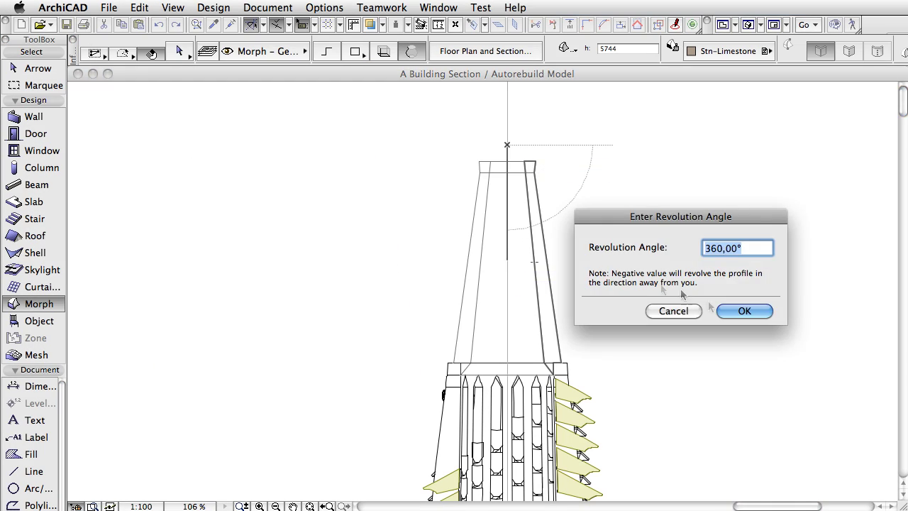
- Revolve the spire profile 360° and extrude a thickened star ring of blocks
click(742, 312)
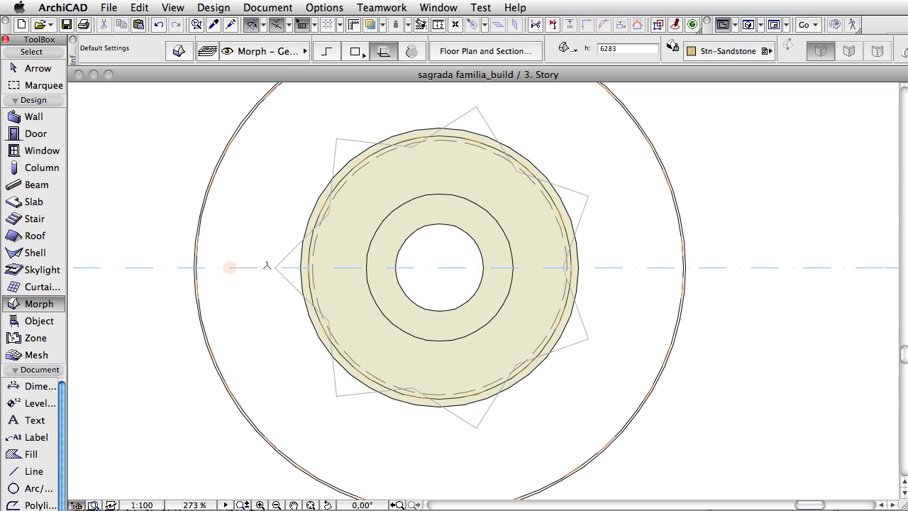
click(275, 268)
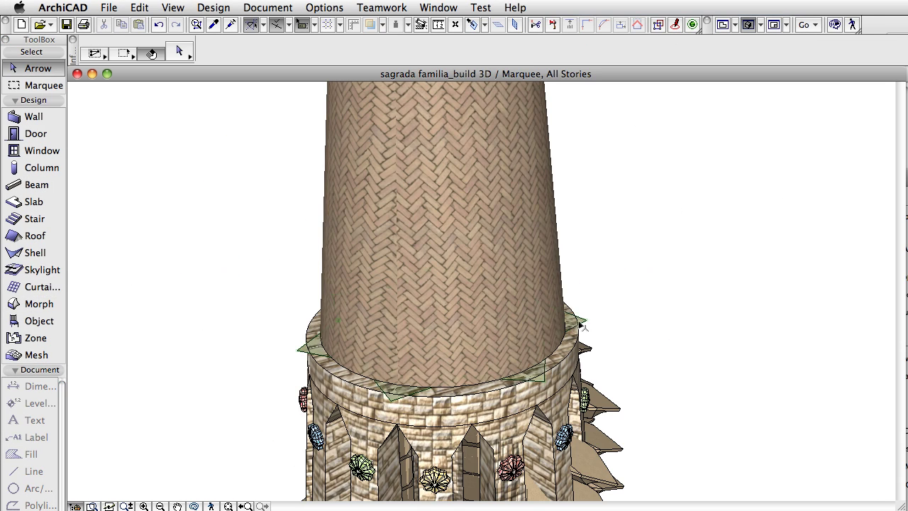
click(575, 323)
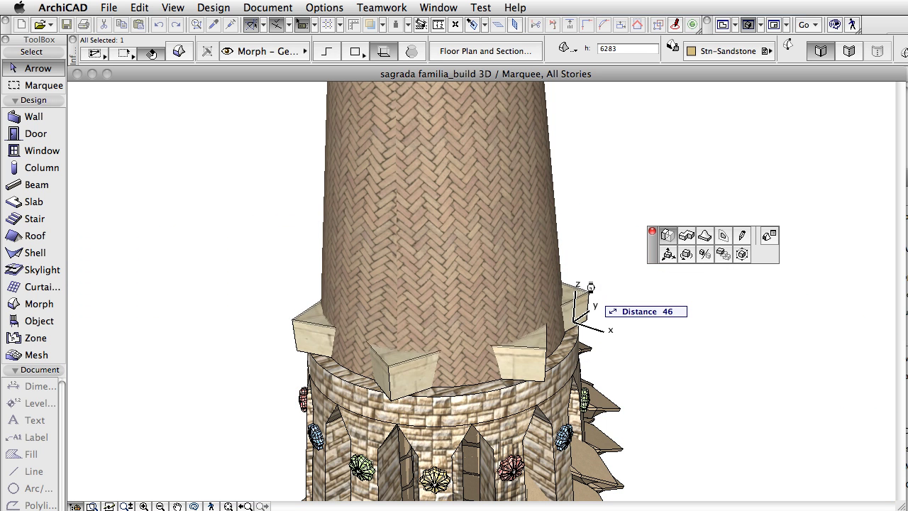
click(590, 287)
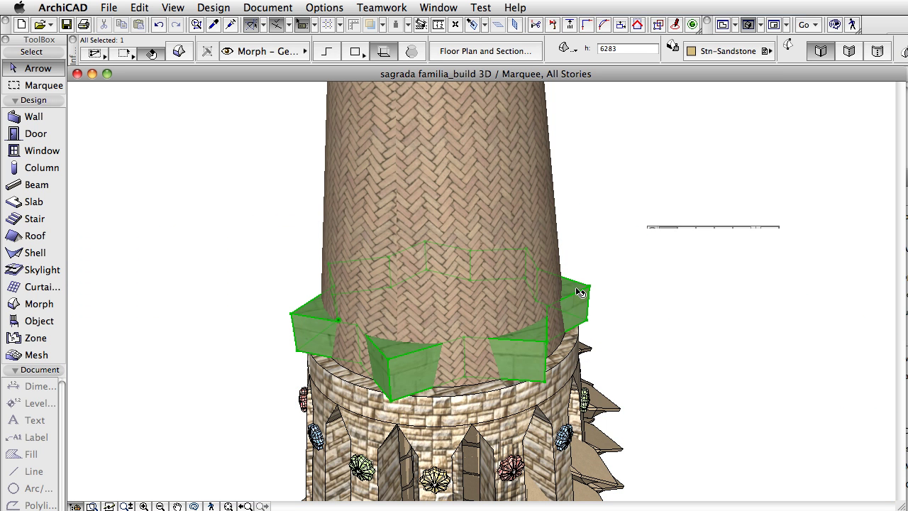
click(590, 286)
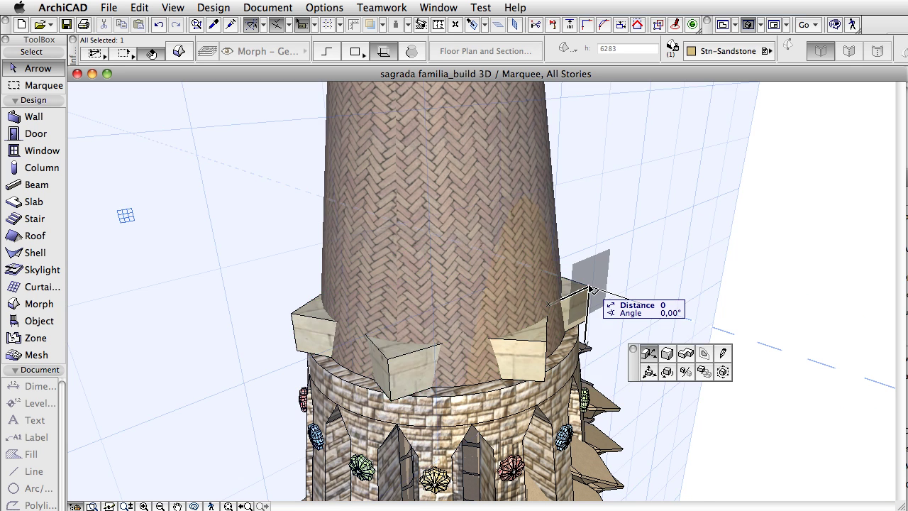
click(703, 355)
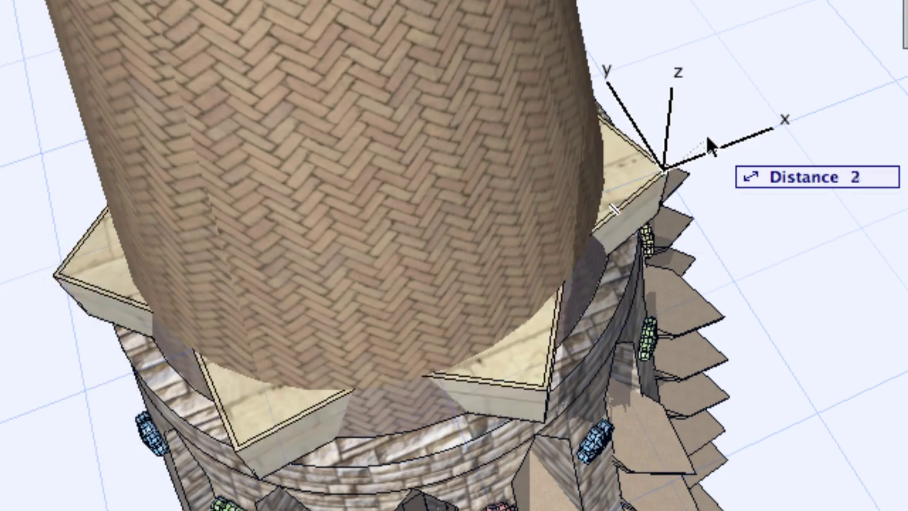
click(577, 313)
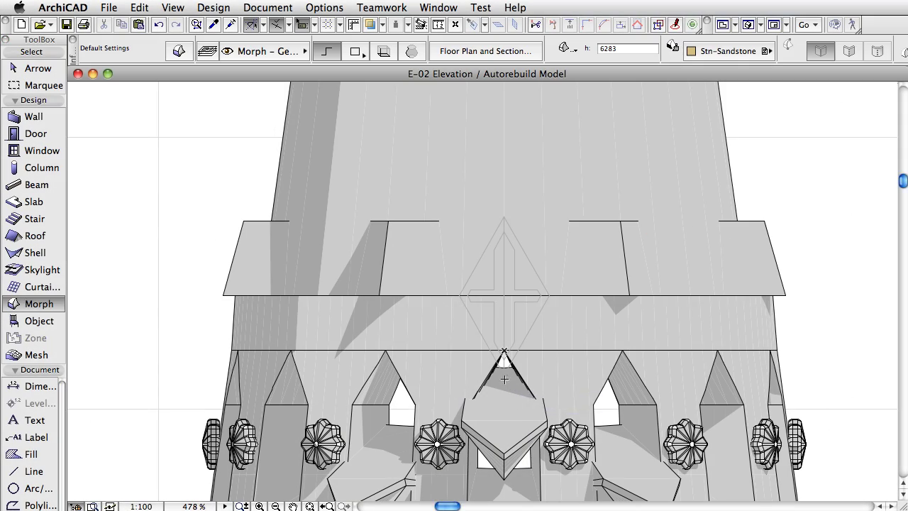
- Draw a diamond-shaped morph and place it against the star ring
click(548, 295)
click(505, 217)
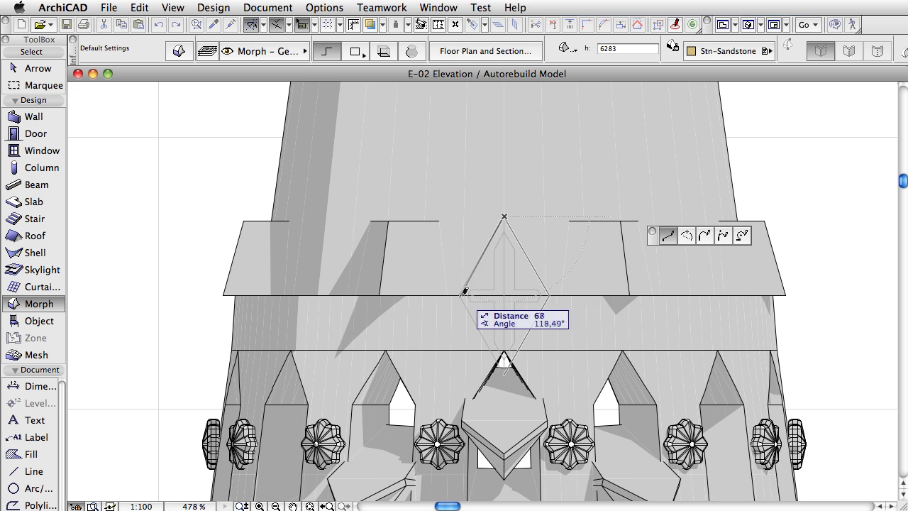
double_click(505, 367)
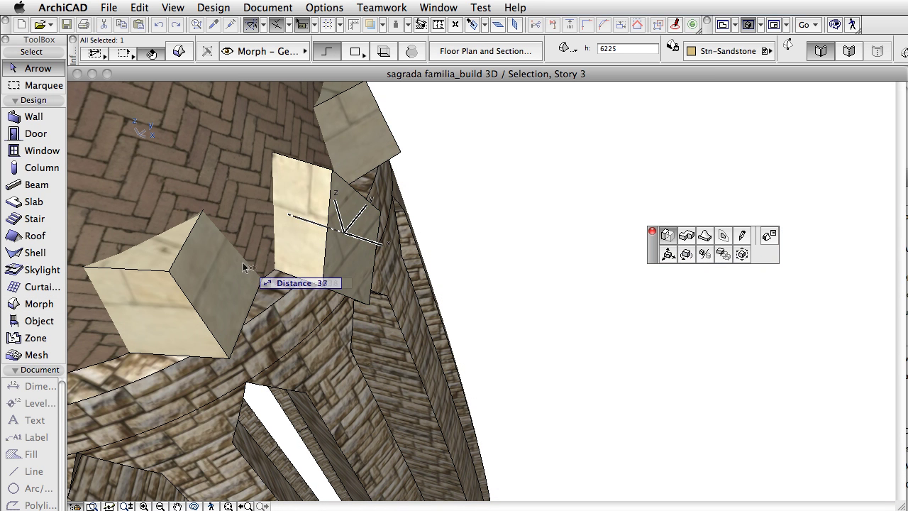
click(244, 266)
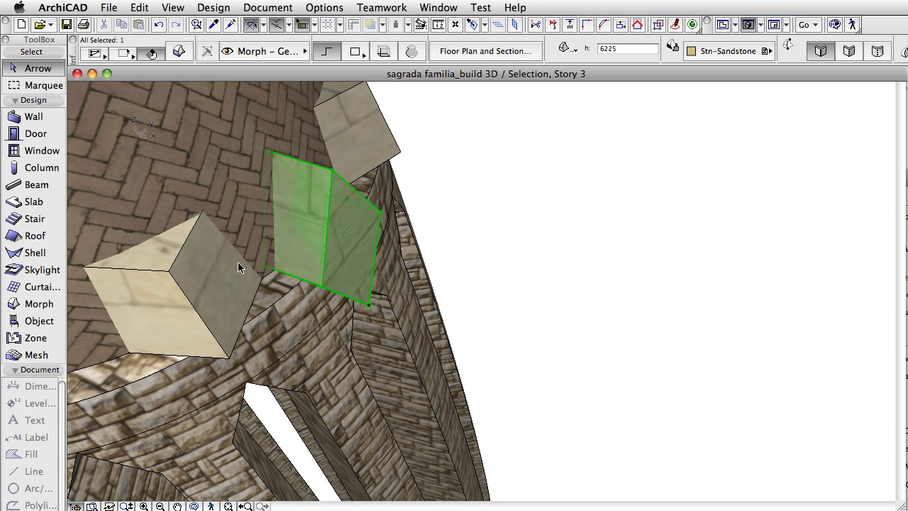
shift+middle_drag(353, 249, 372, 238)
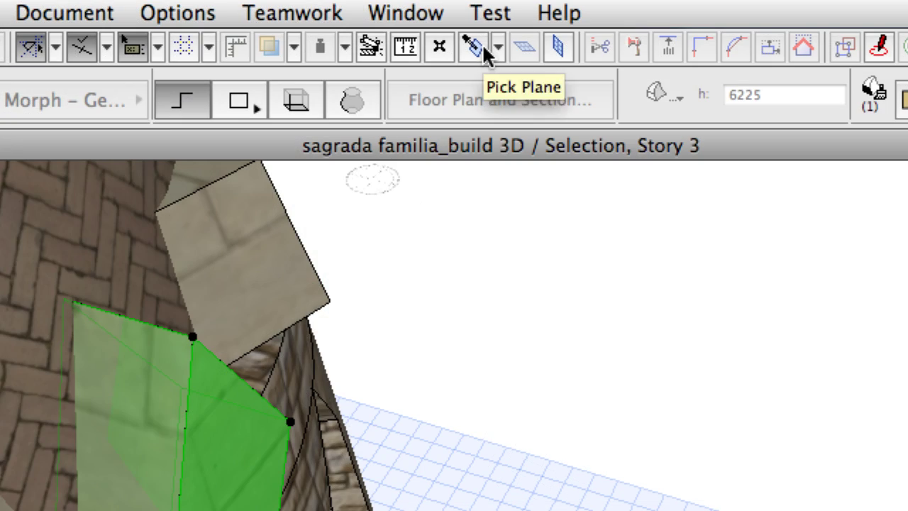
- Tilt the diamond piece into place using a picked editing plane and rotation
click(483, 51)
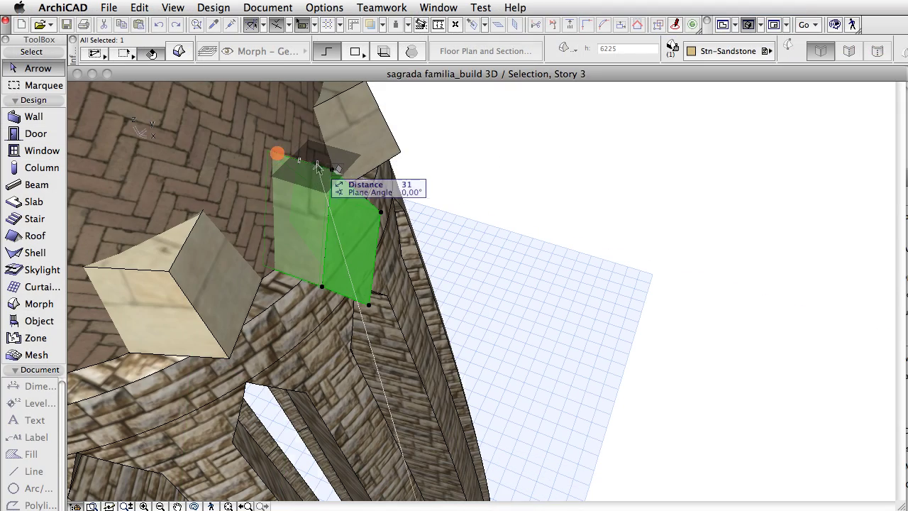
click(317, 167)
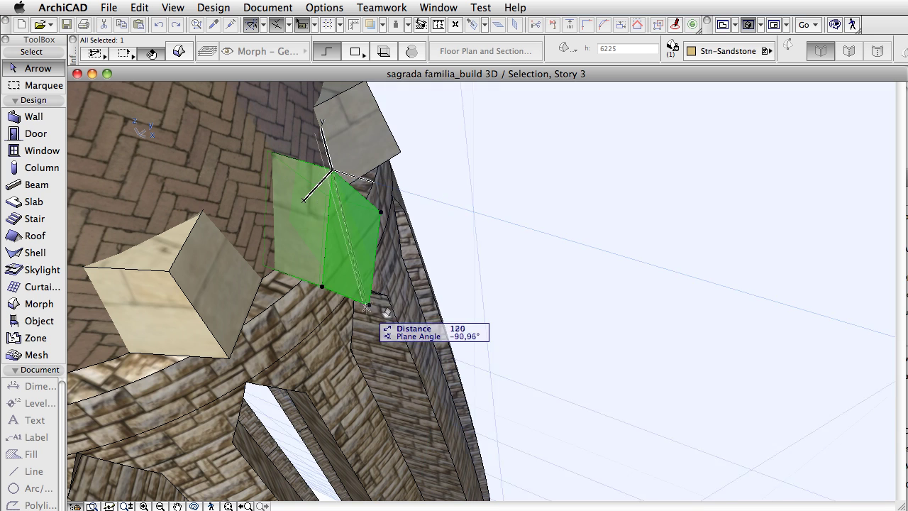
click(367, 301)
click(511, 358)
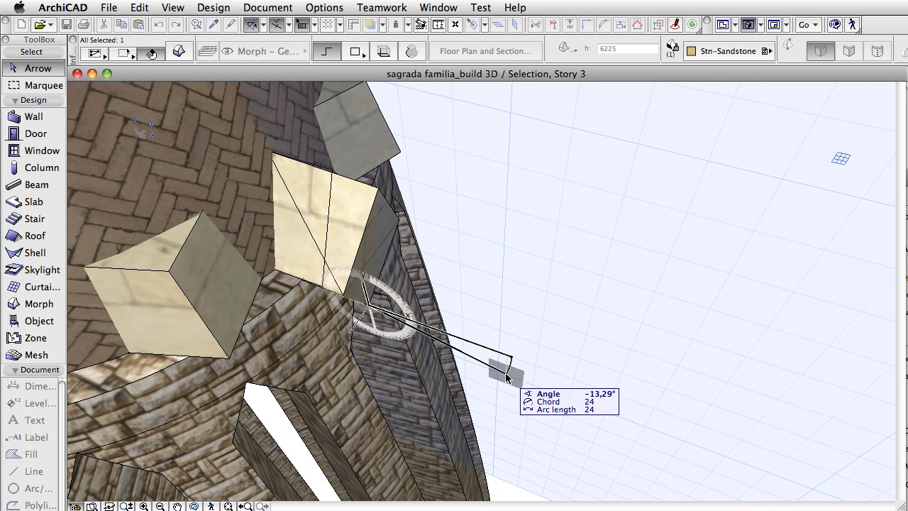
click(507, 374)
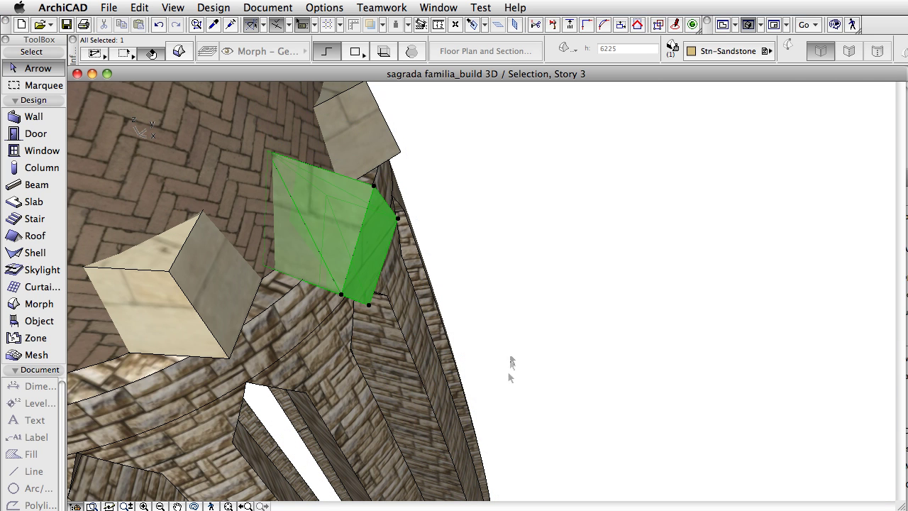
- Inspect the tilted piece and pick its protrusion face as the drawing plane
click(369, 307)
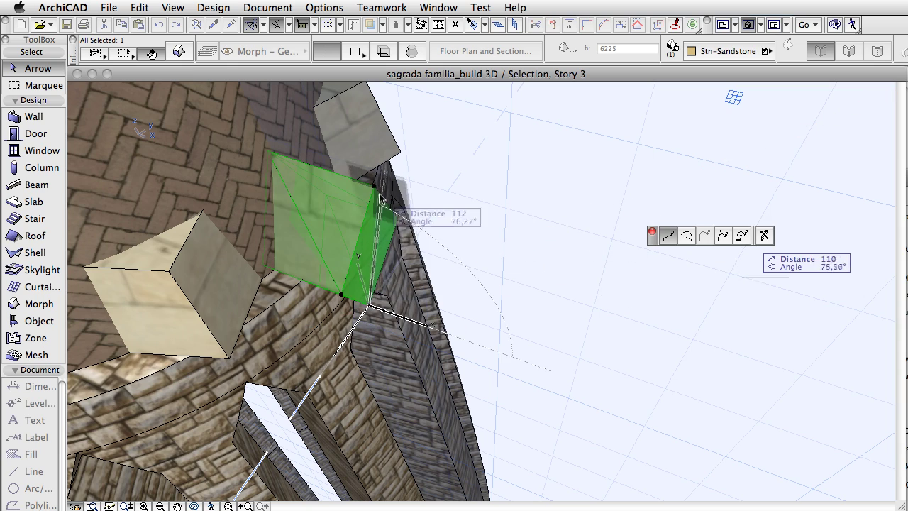
key(Escape)
shift+middle_drag(390, 138, 296, 295)
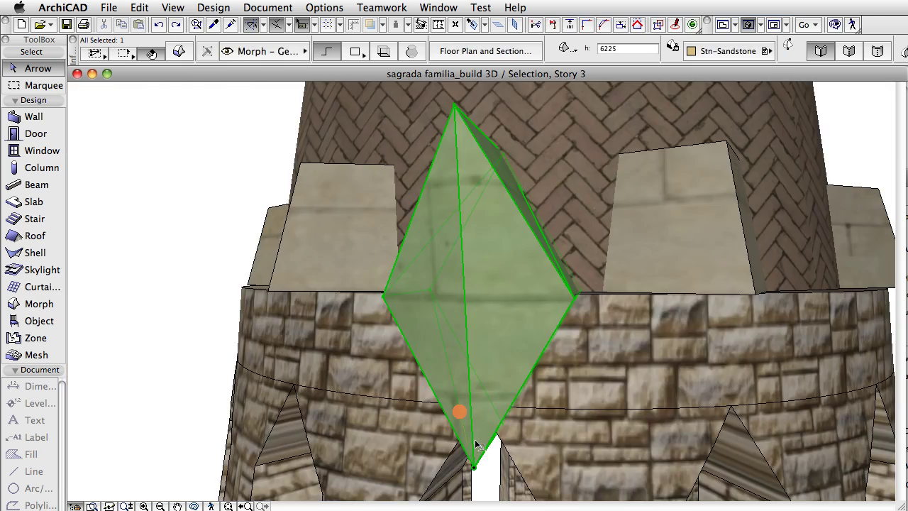
click(475, 444)
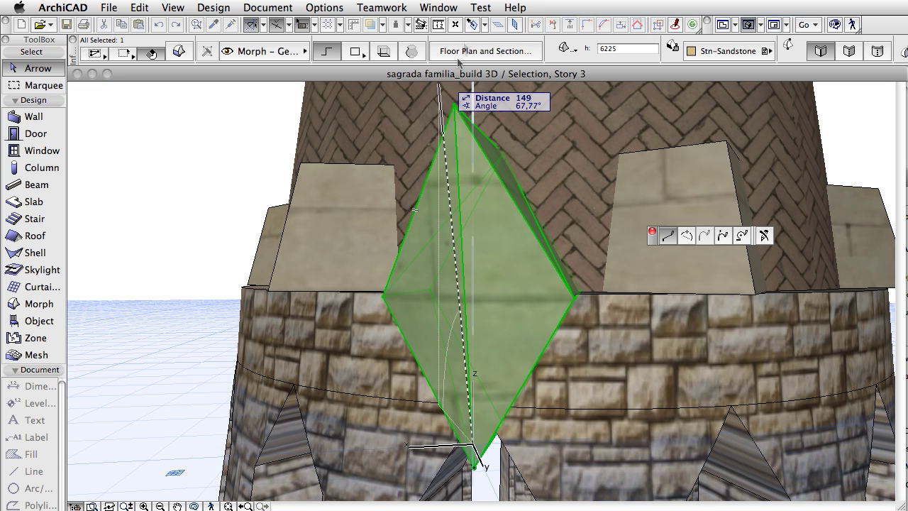
- Split the protrusion's front face with a vertical and a horizontal new edge
click(471, 26)
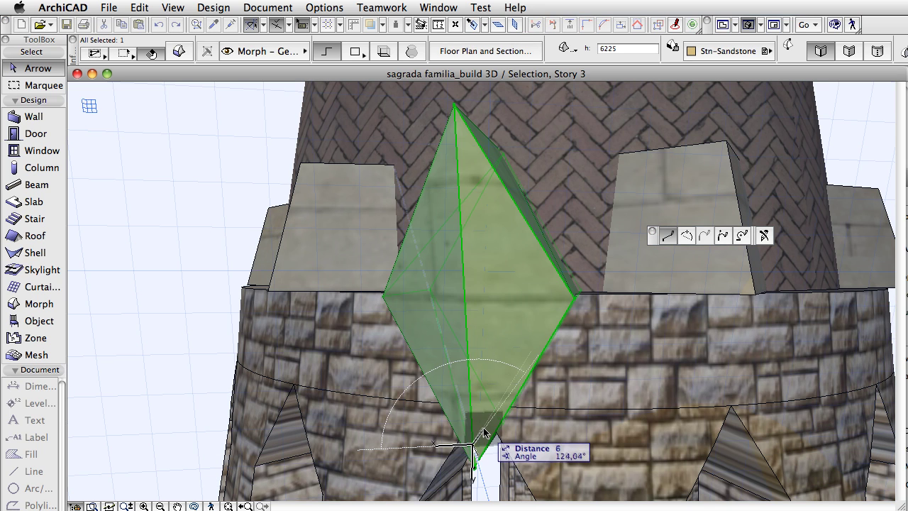
click(471, 150)
click(461, 144)
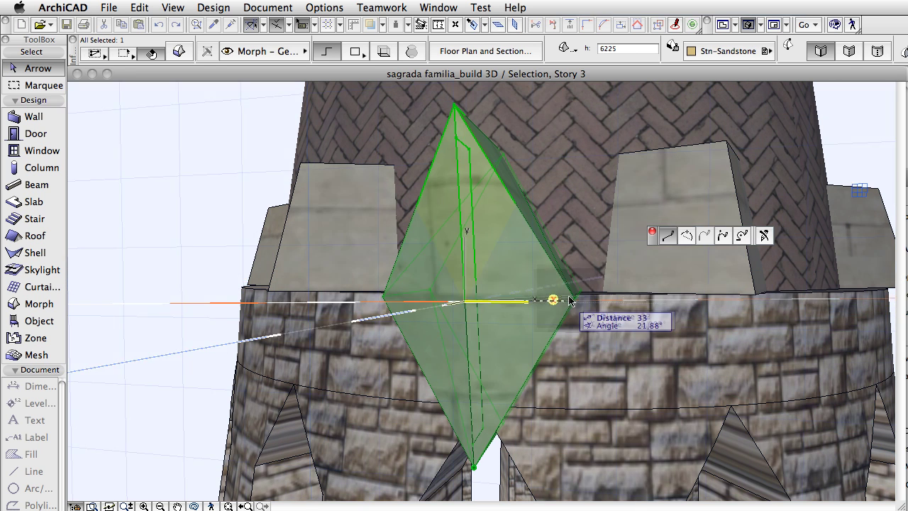
click(575, 299)
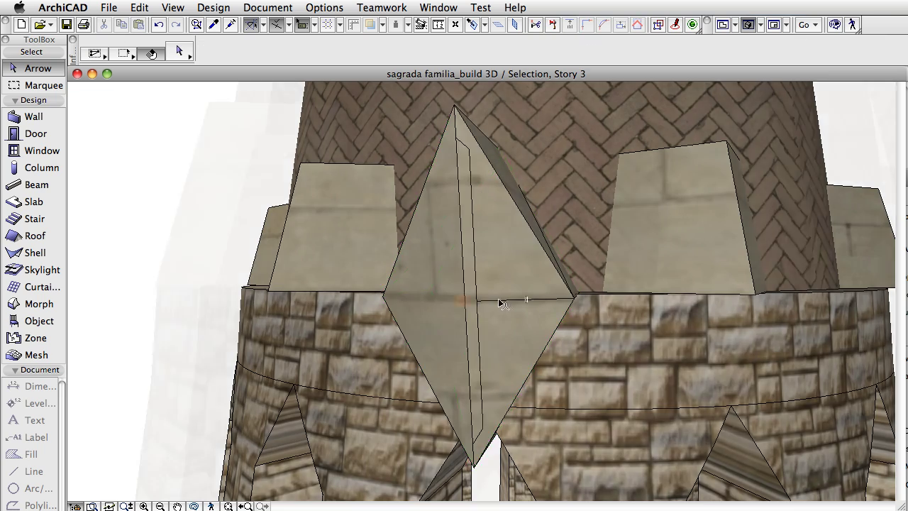
scroll(474, 303, up, 3)
- Offset parallel edges from the split lines to outline the band's width
click(453, 301)
text(4)
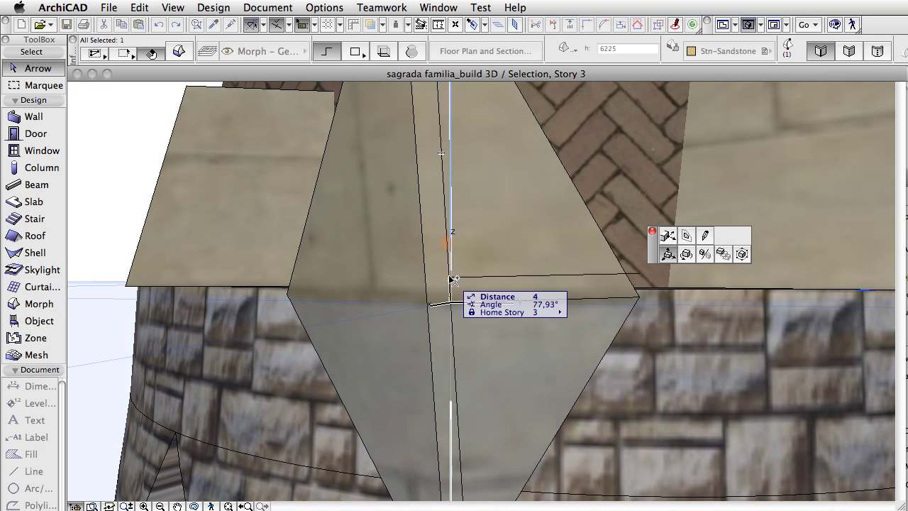
click(455, 302)
click(453, 301)
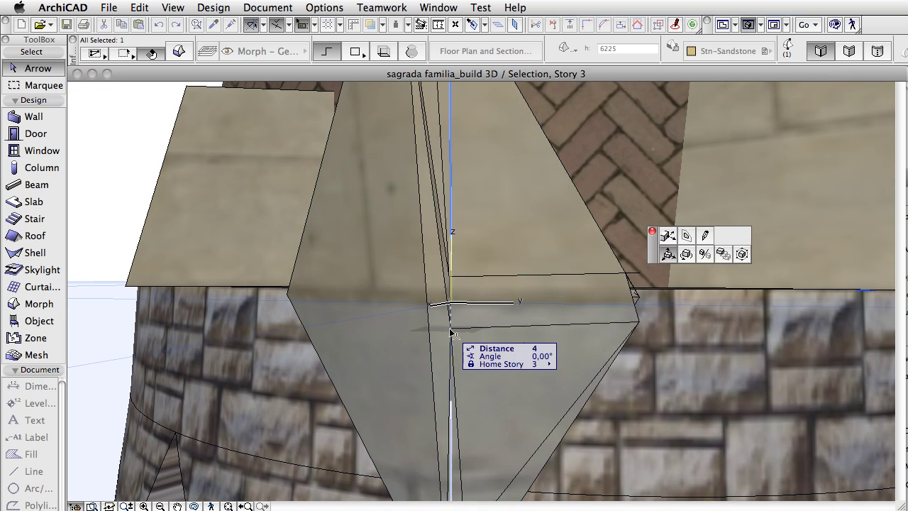
click(452, 329)
click(453, 302)
click(607, 275)
click(606, 275)
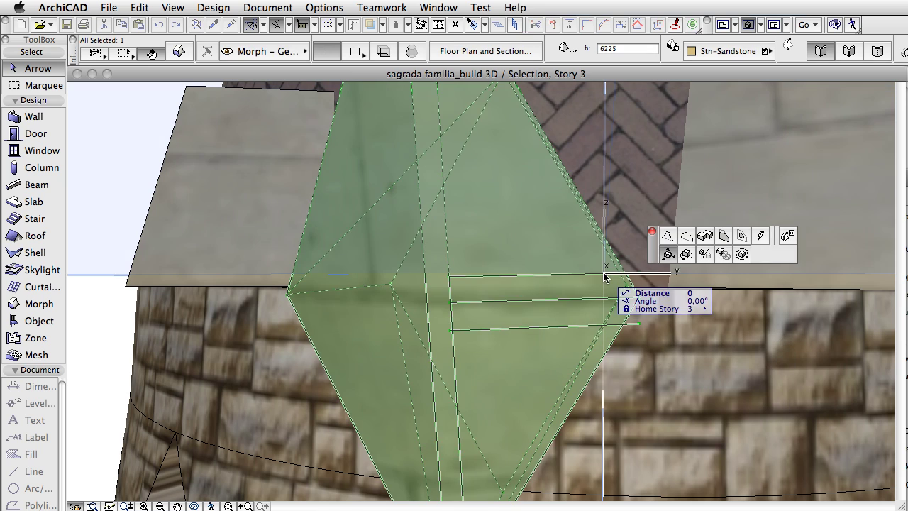
click(606, 273)
click(606, 274)
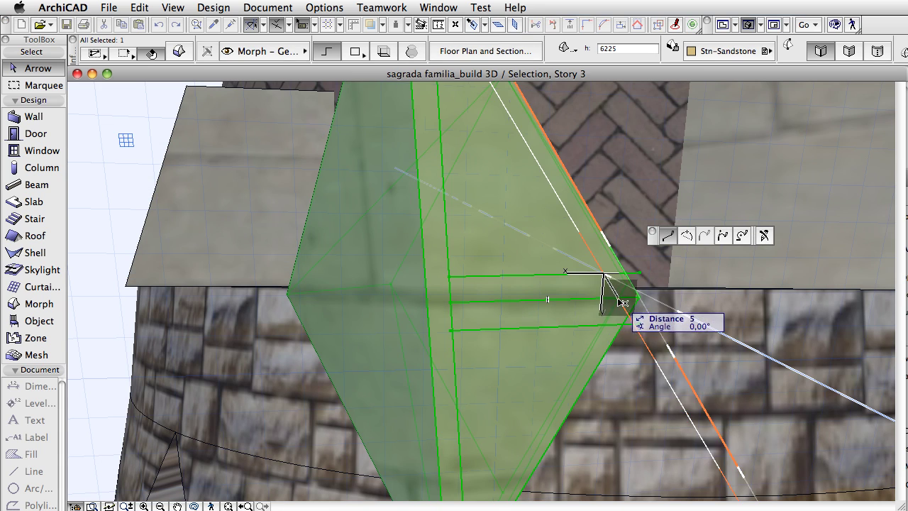
- Move the arm's end edge to shape the band tip, then clear the selection
shift+middle_drag(618, 304, 640, 304)
click(642, 310)
click(642, 310)
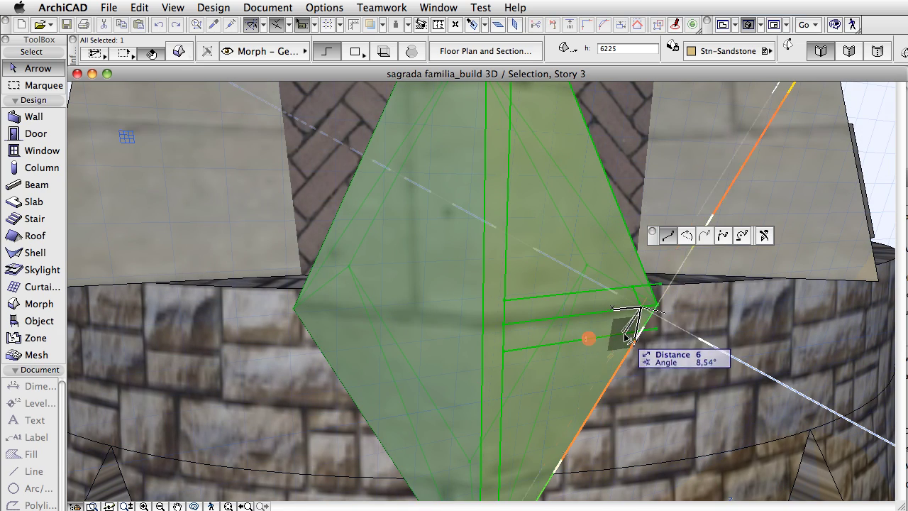
click(640, 306)
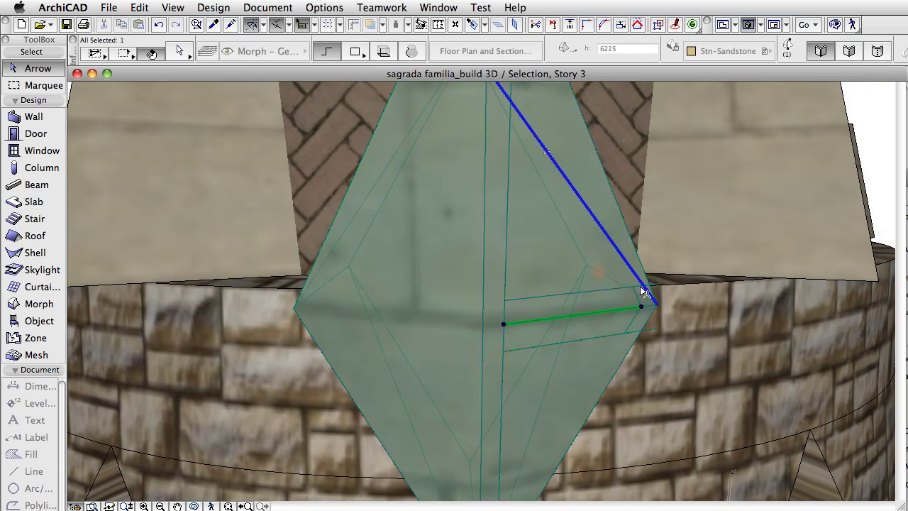
shift+click(646, 286)
key(Escape)
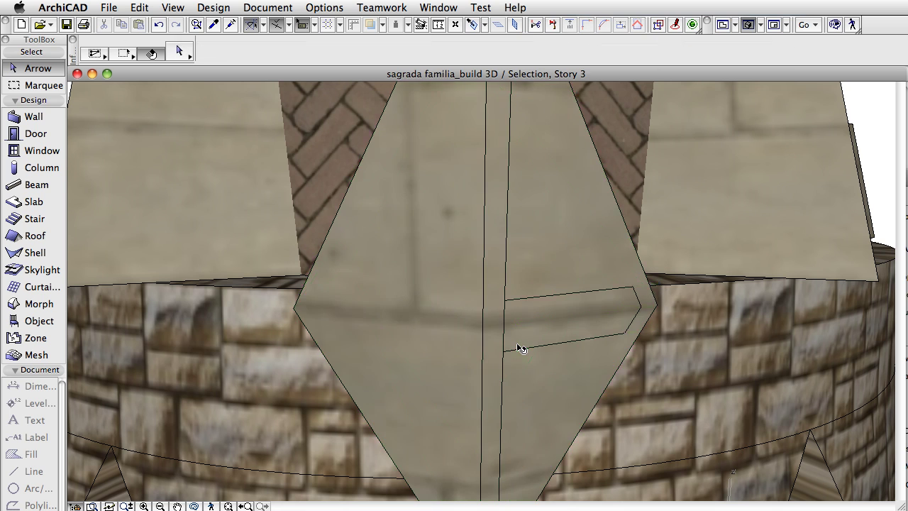
scroll(518, 347, down, 3)
click(516, 318)
key(Escape)
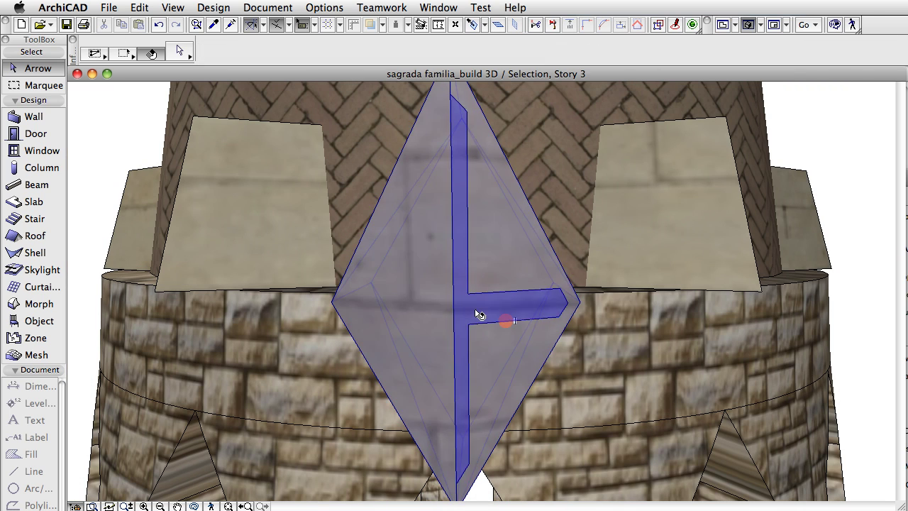
- Paint the cross faces Paint-08 red and push them outward from the protrusion
click(479, 315)
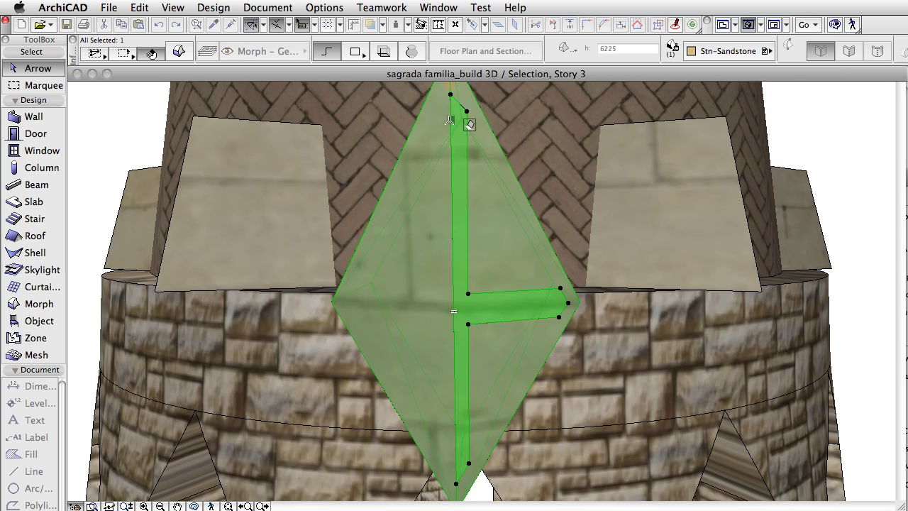
shift+middle_drag(449, 120, 372, 141)
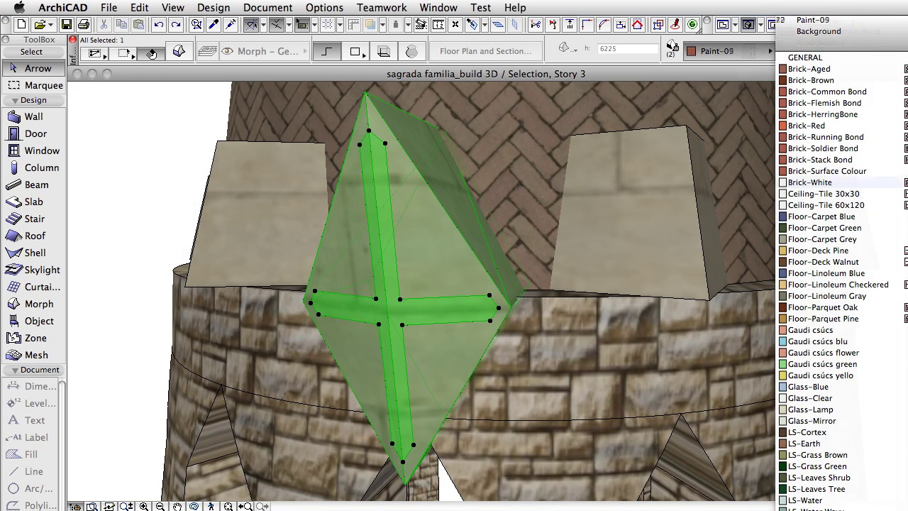
click(424, 314)
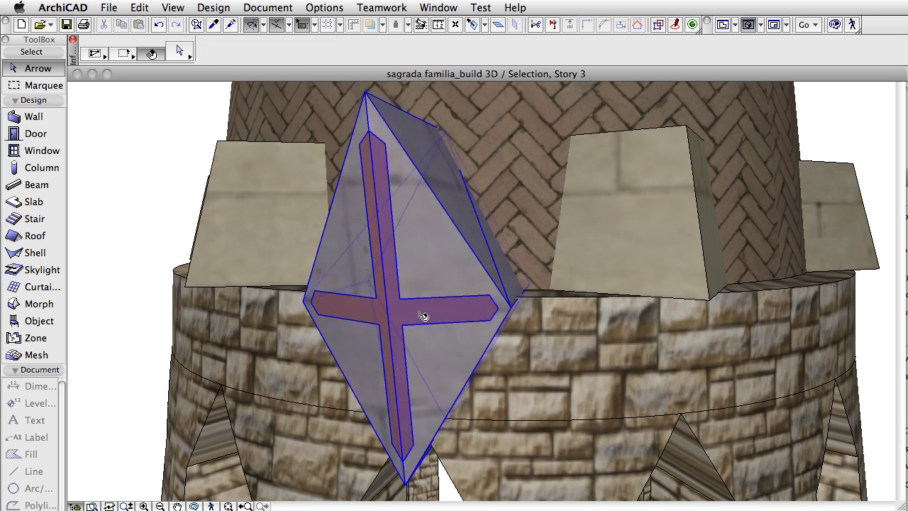
click(424, 314)
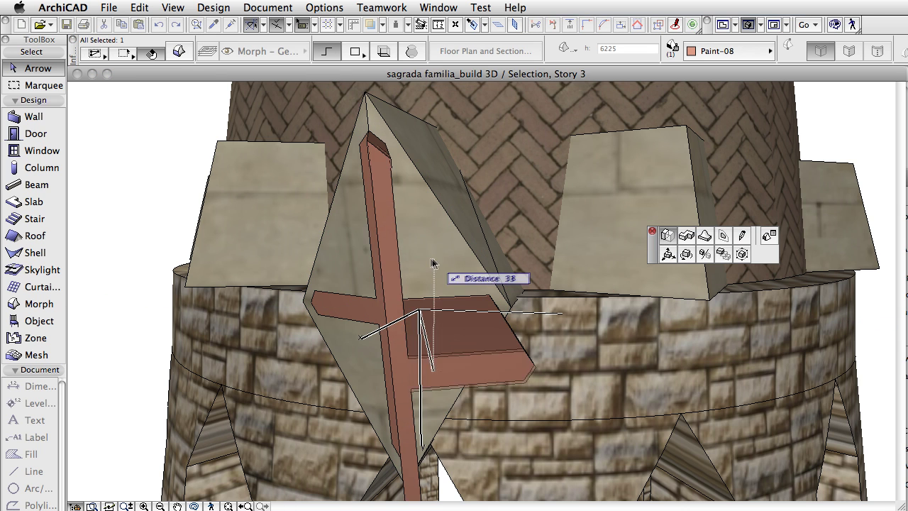
click(421, 317)
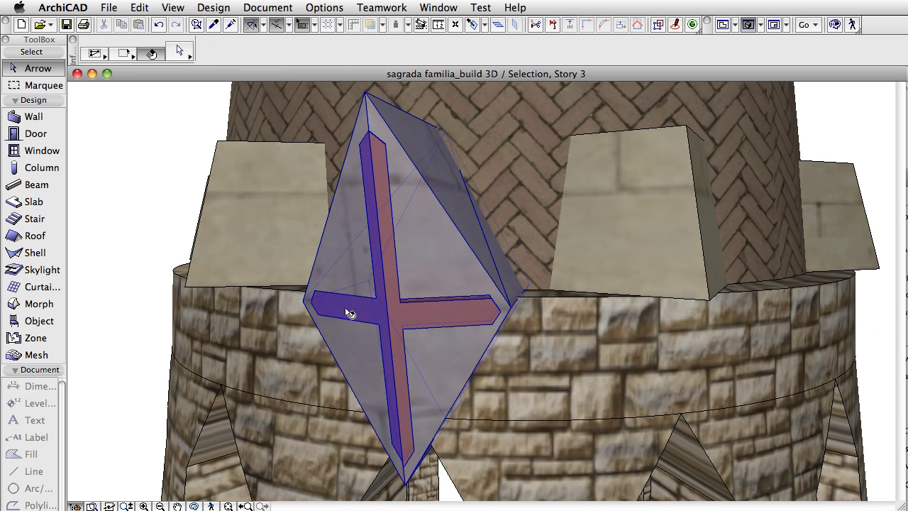
click(346, 310)
click(338, 314)
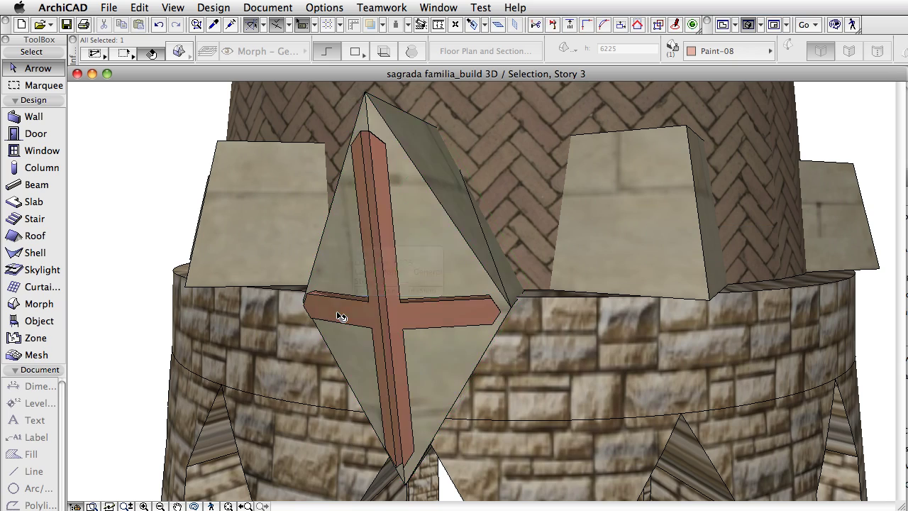
- Adjust the top face of the raised cross, cancelling the leftover edit
scroll(456, 199, up, 3)
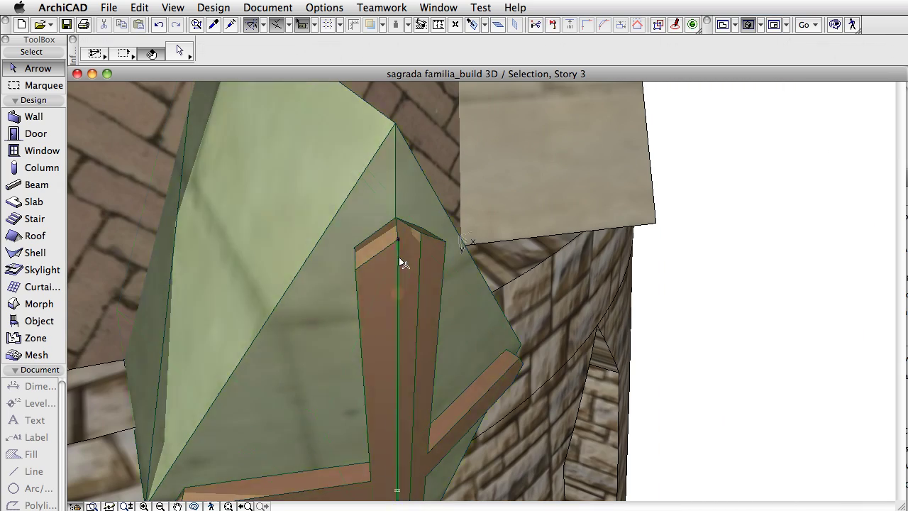
click(401, 261)
click(673, 257)
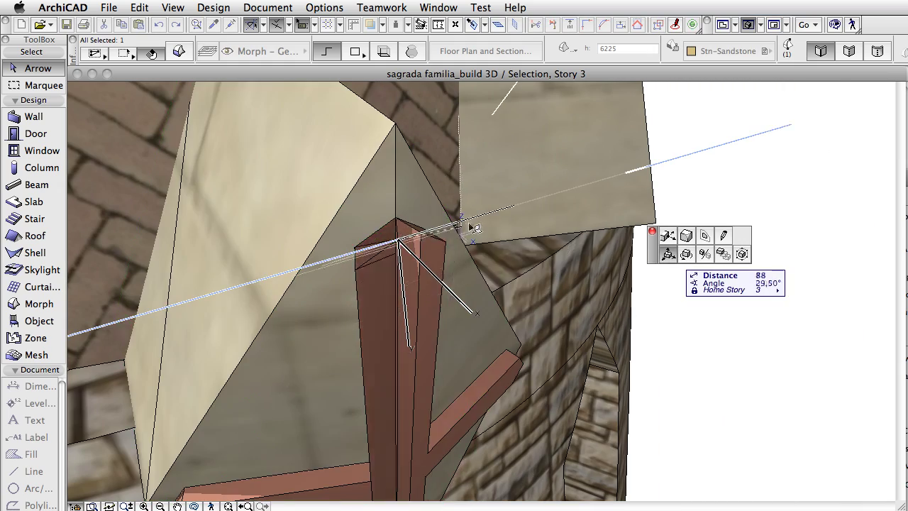
click(423, 257)
click(424, 258)
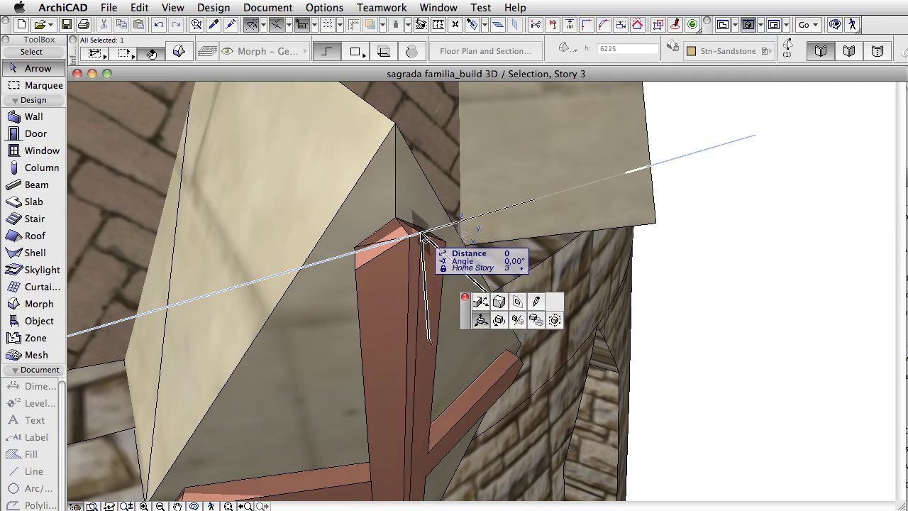
key(Escape)
key(Escape)
scroll(344, 183, down, 5)
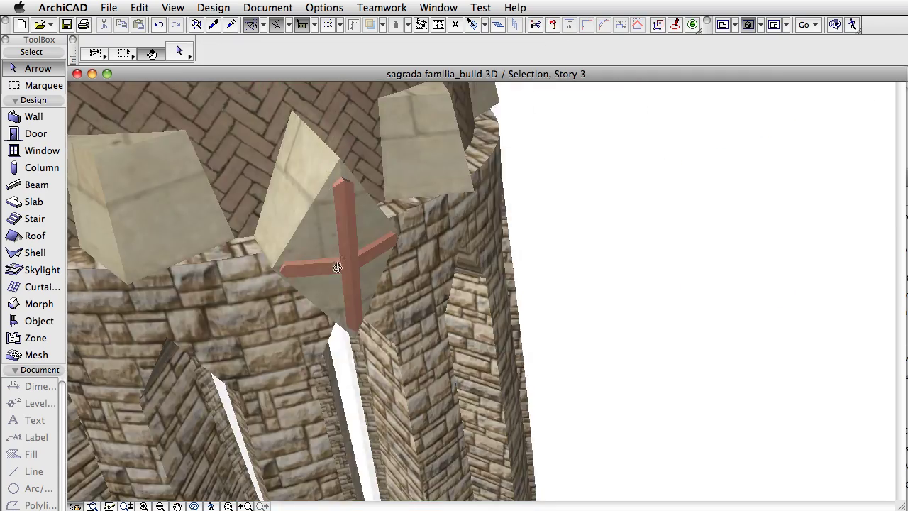
scroll(383, 312, down, 3)
- In the 3. Story plan, multiply the protrusion into 6 rotated copies around the tower centre
key(F2)
click(603, 252)
key(ctrl+u)
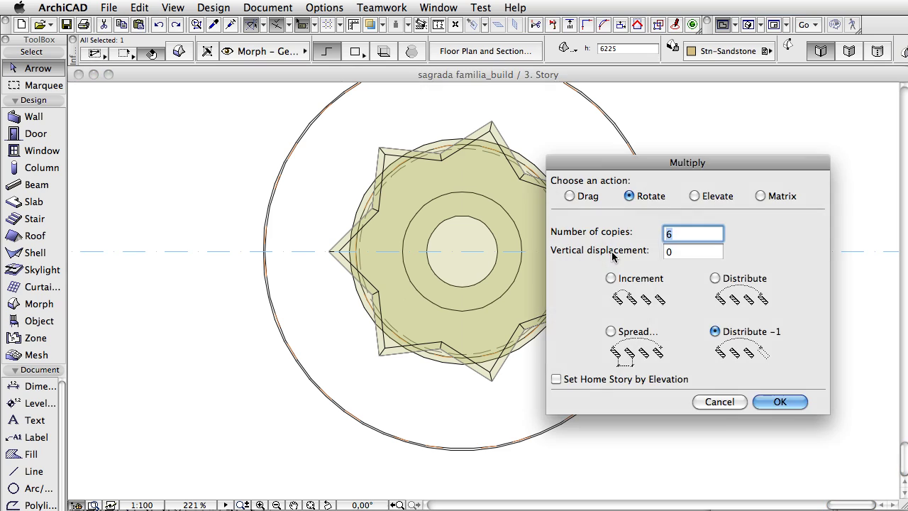
click(779, 401)
click(546, 255)
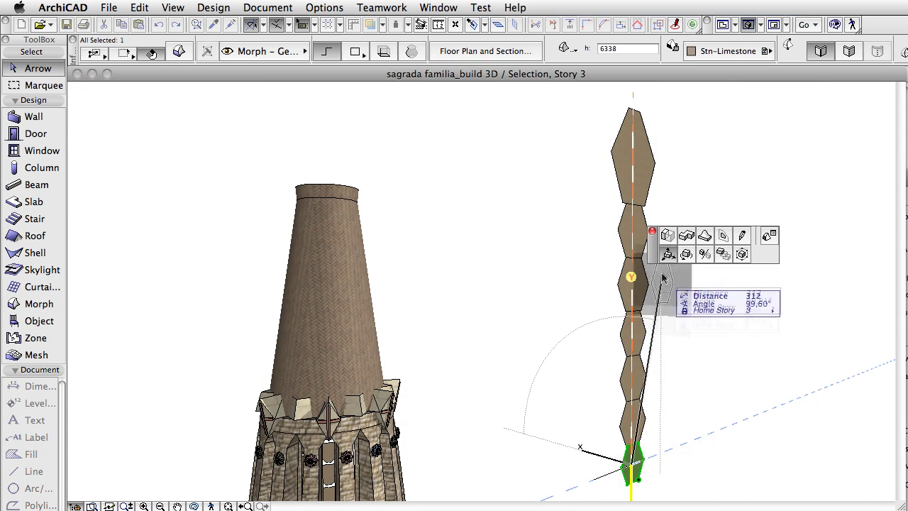
- Stack copies of the hexagonal block into a column and rotate the column
click(627, 427)
click(622, 376)
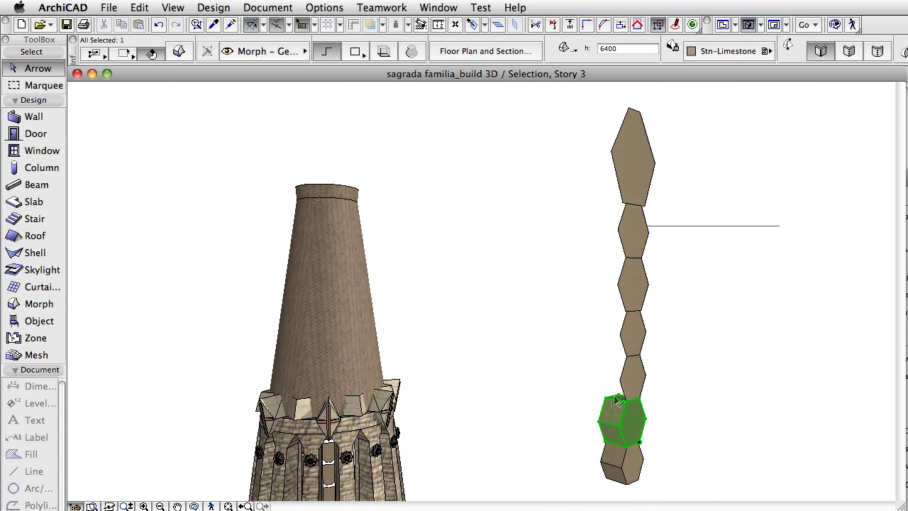
click(632, 189)
click(633, 207)
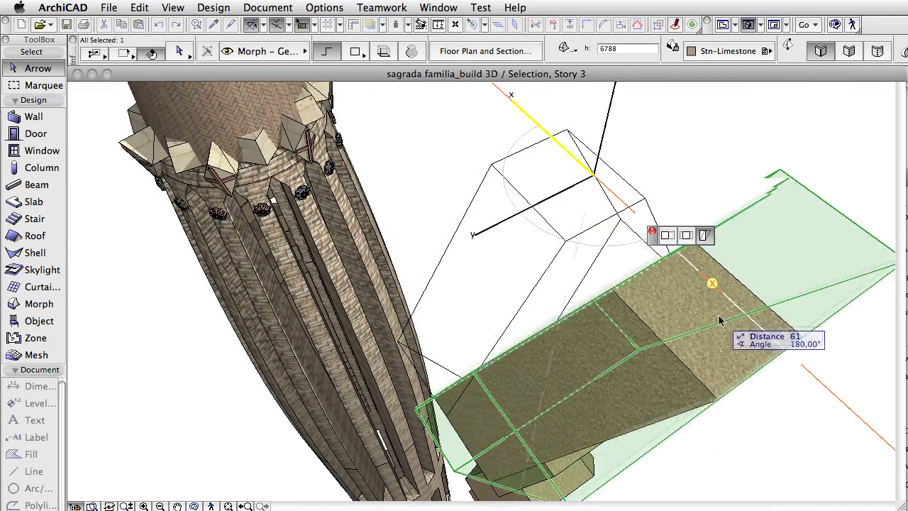
click(622, 270)
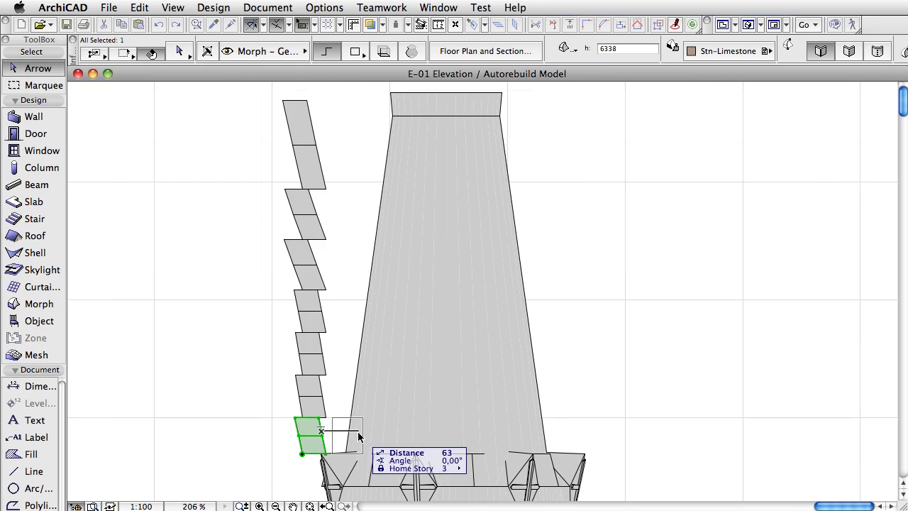
- Move the hexagonal block column against the cone in elevation
scroll(358, 434, up, 3)
click(353, 501)
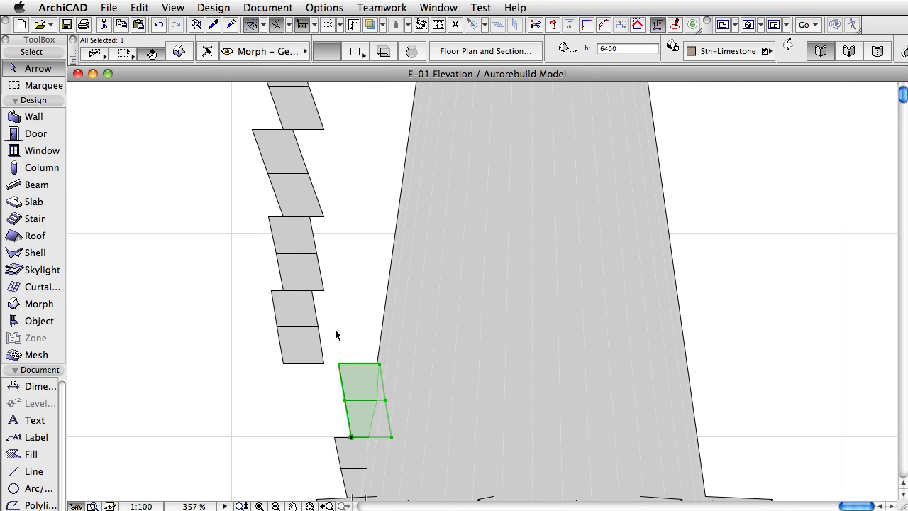
click(334, 329)
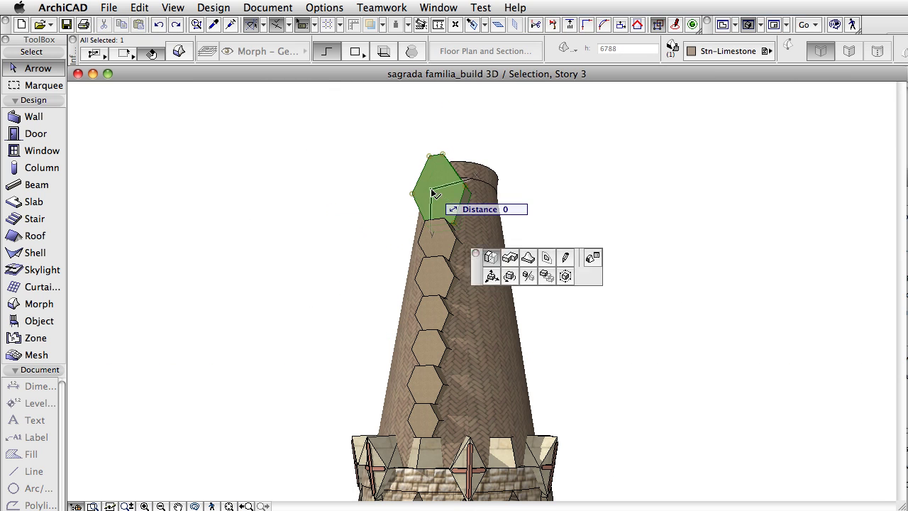
- Assign the S and next letter materials to the hexagon block faces
click(530, 101)
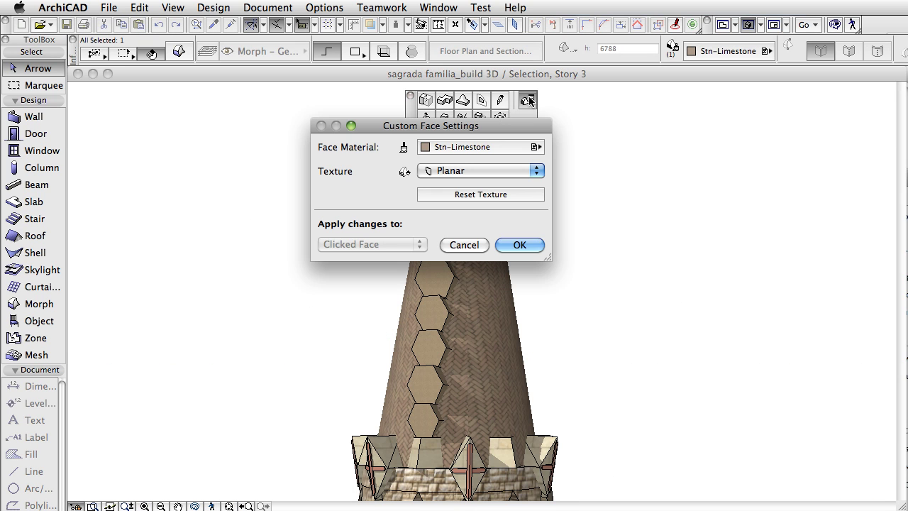
click(474, 146)
click(876, 33)
click(519, 243)
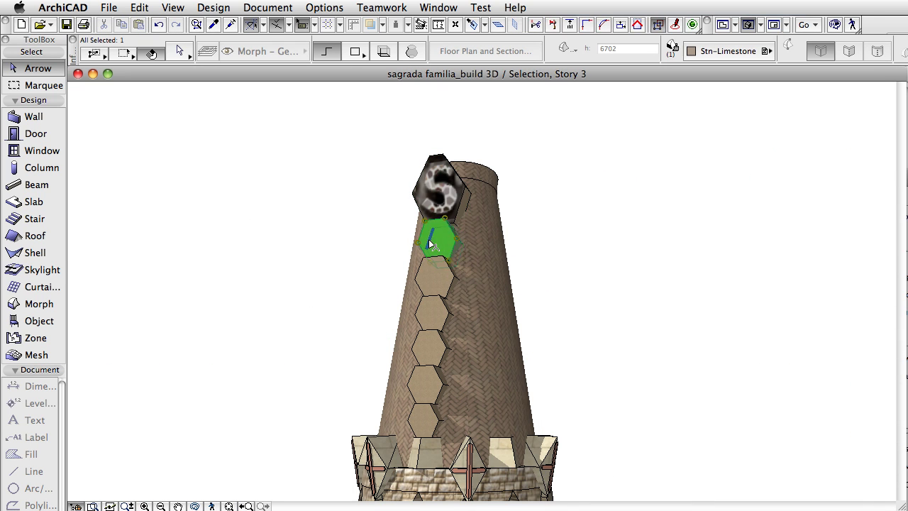
click(526, 102)
click(470, 204)
click(607, 171)
click(522, 298)
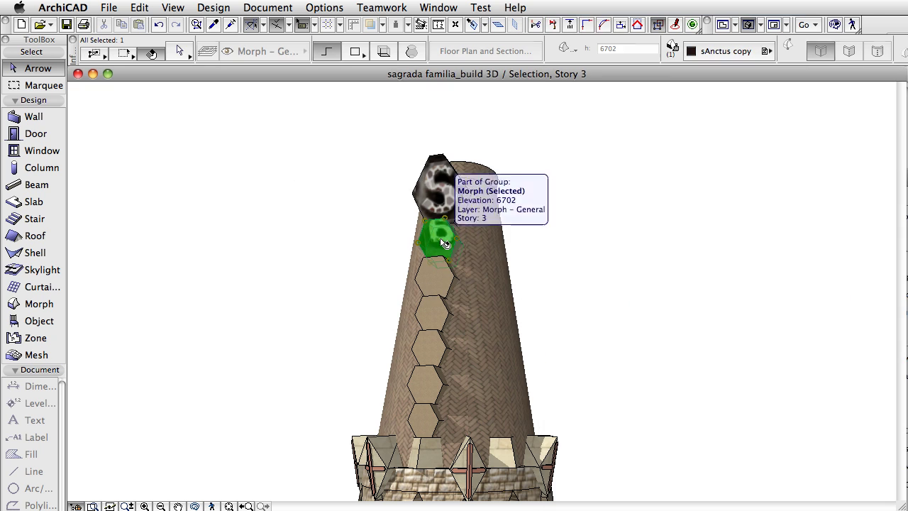
- Align the letter texture on the hexagon face with Design > Align 3D Texture
click(213, 7)
mouse_move(247, 128)
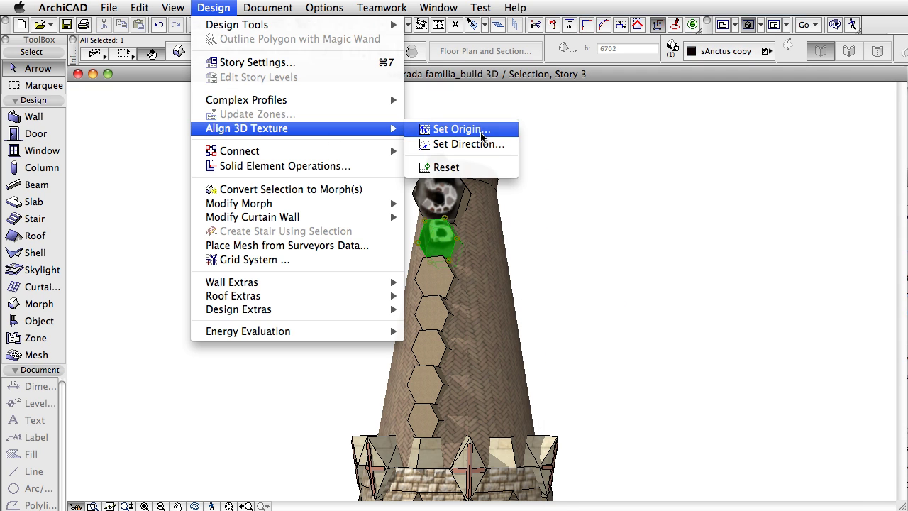
click(482, 134)
click(645, 248)
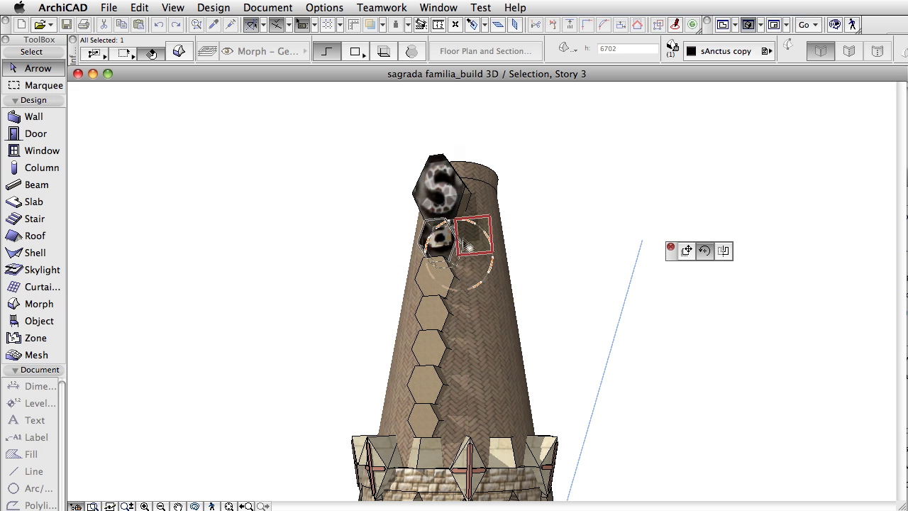
click(638, 239)
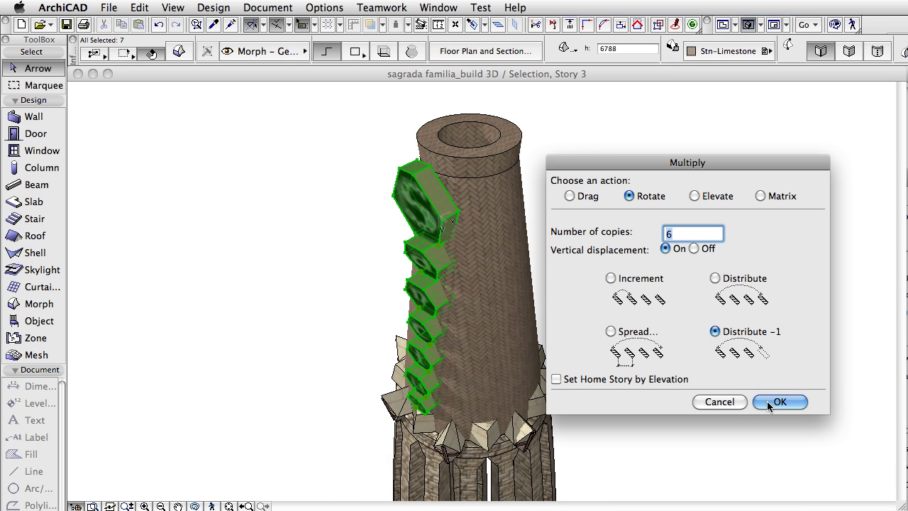
- Multiply the lettered tile column into rotated copies around the tower's top centre
click(779, 401)
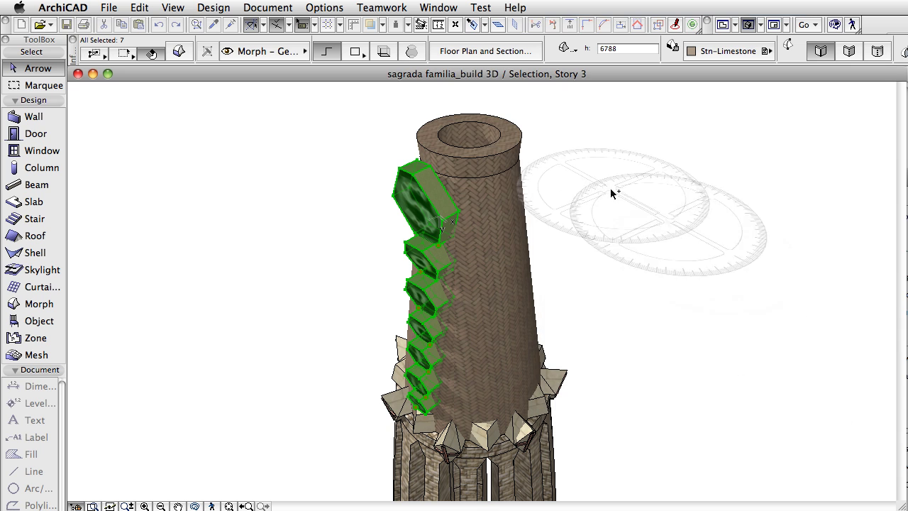
click(468, 136)
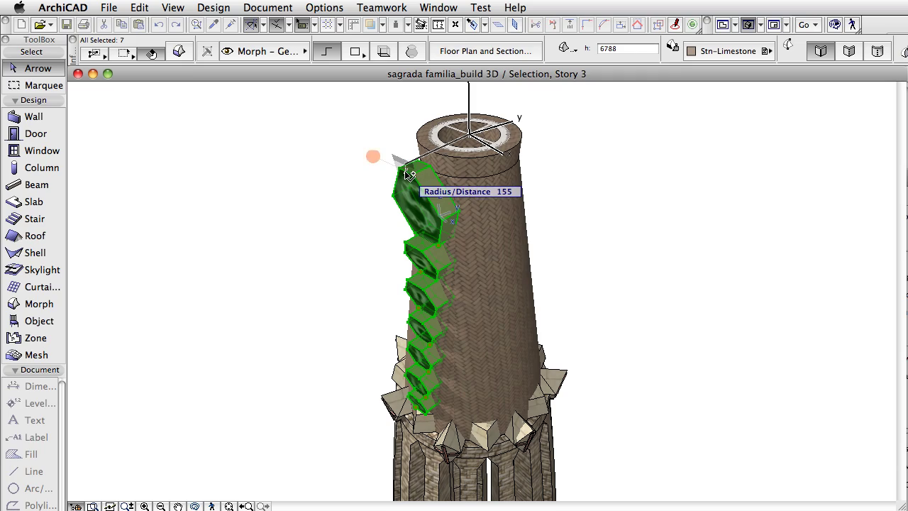
click(410, 175)
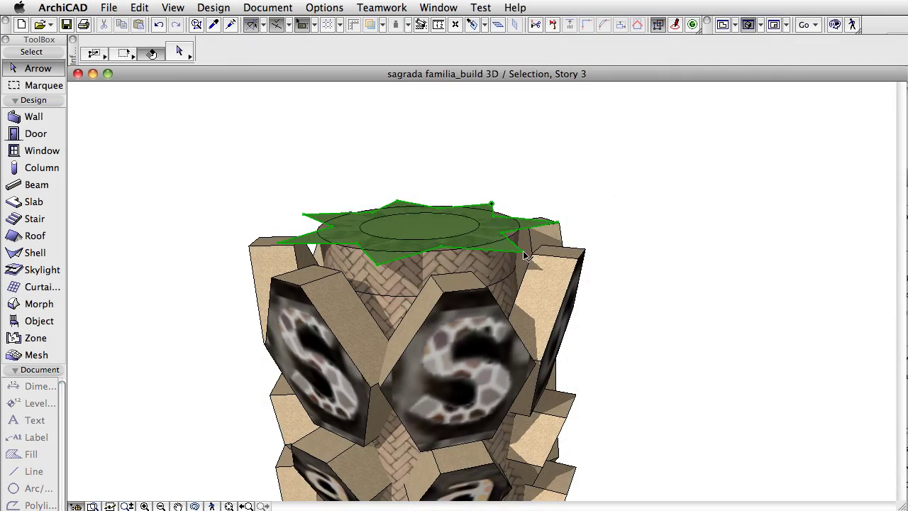
- Lower the star morph onto the tower, merging it with the tower top
click(522, 248)
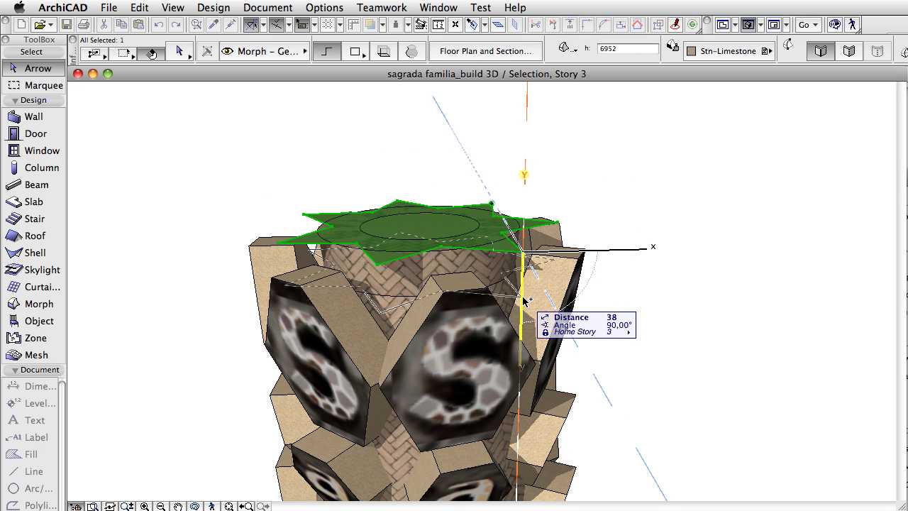
click(423, 267)
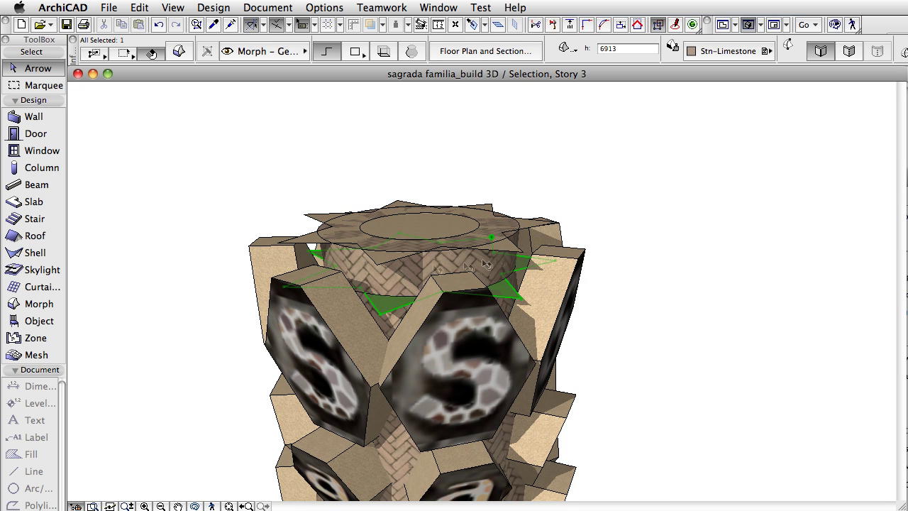
click(529, 291)
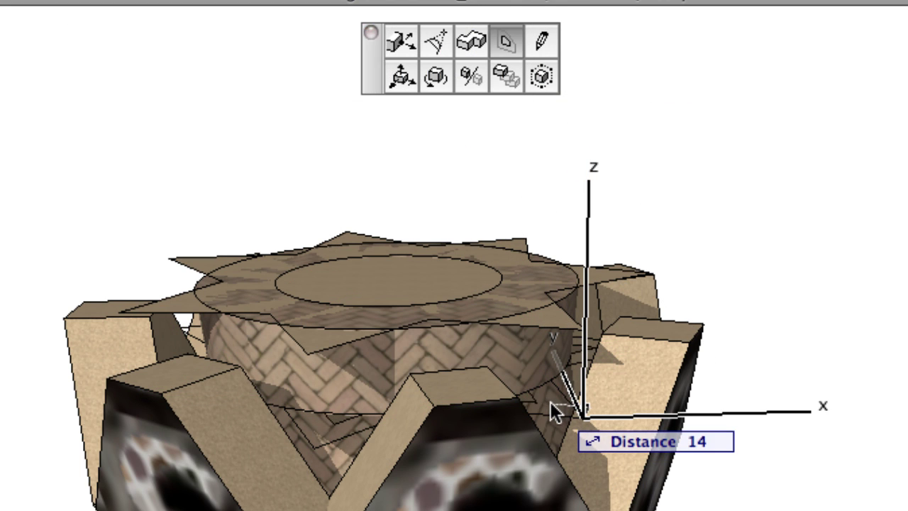
key(Escape)
shift+click(512, 249)
right_click(512, 248)
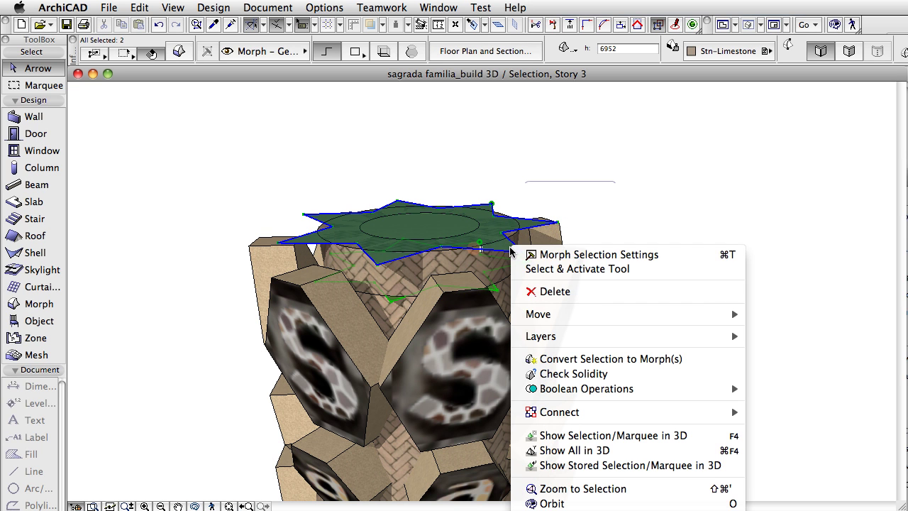
mouse_move(586, 388)
click(790, 388)
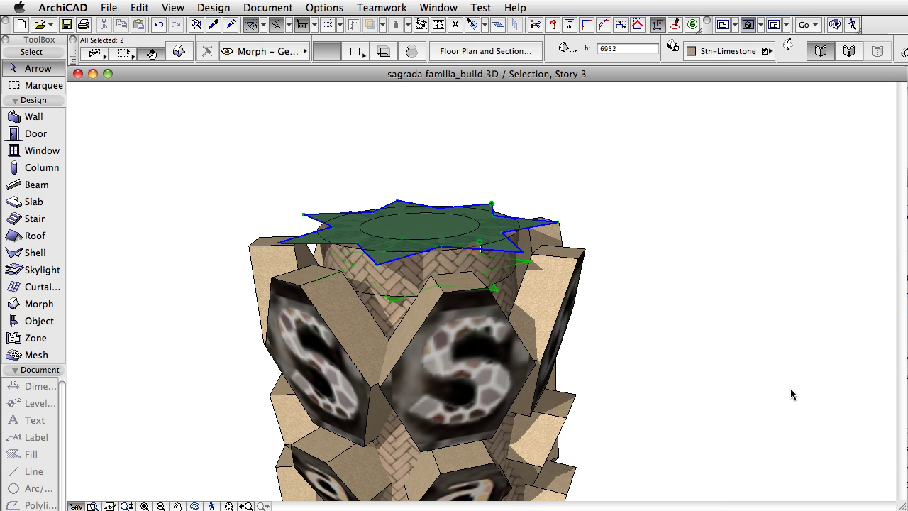
click(522, 257)
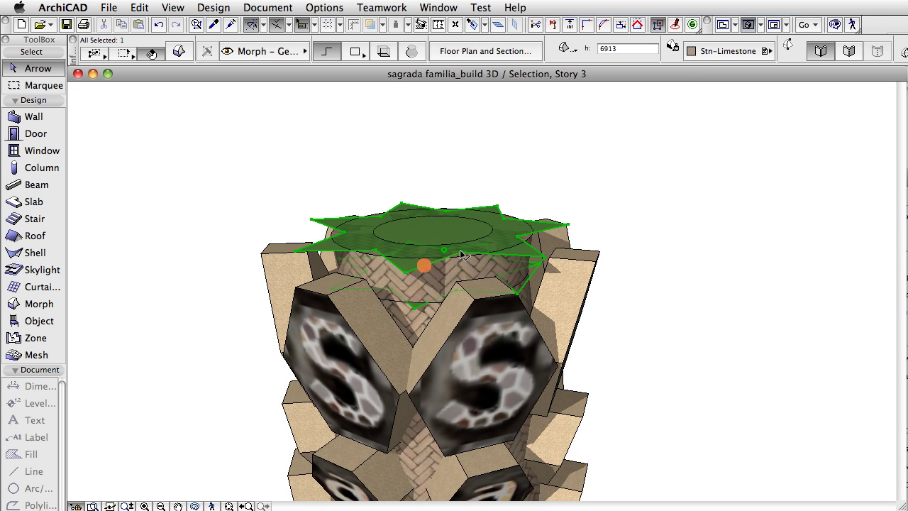
click(436, 249)
click(461, 319)
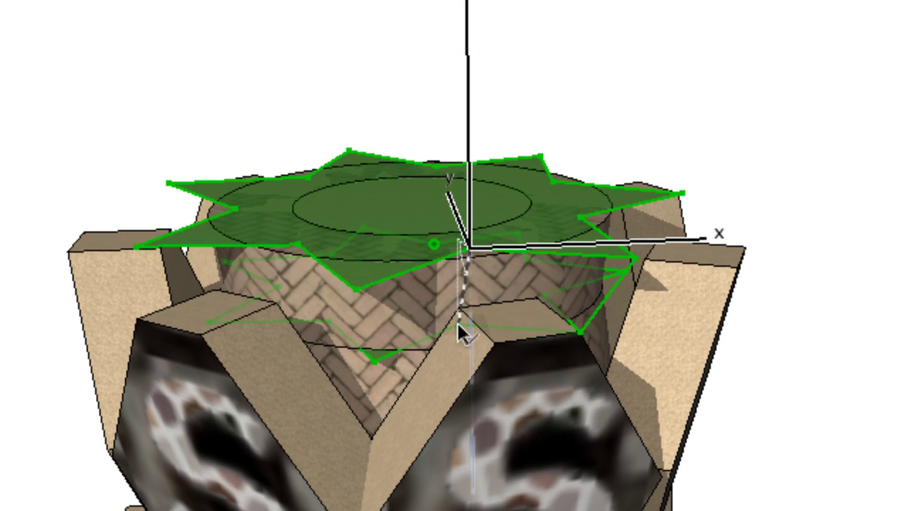
- Cover the star morph with faces using Sharp edges
click(214, 7)
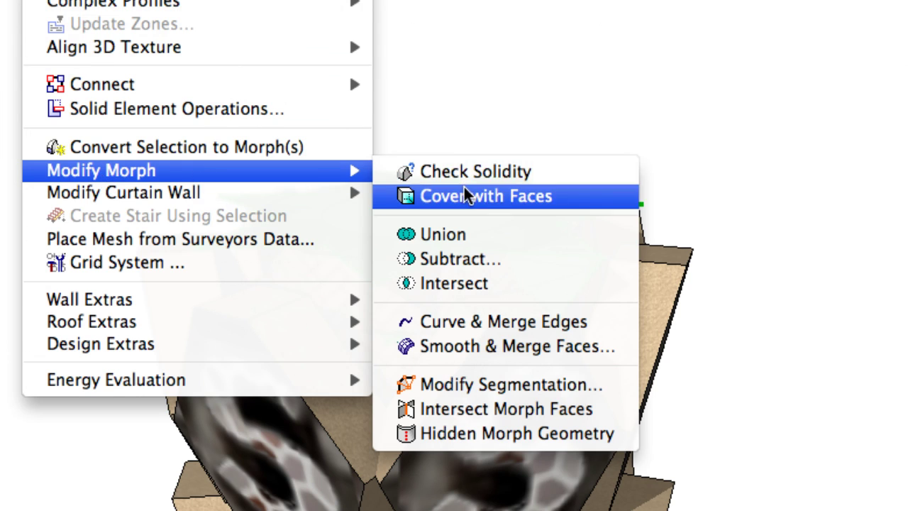
mouse_move(238, 203)
click(459, 217)
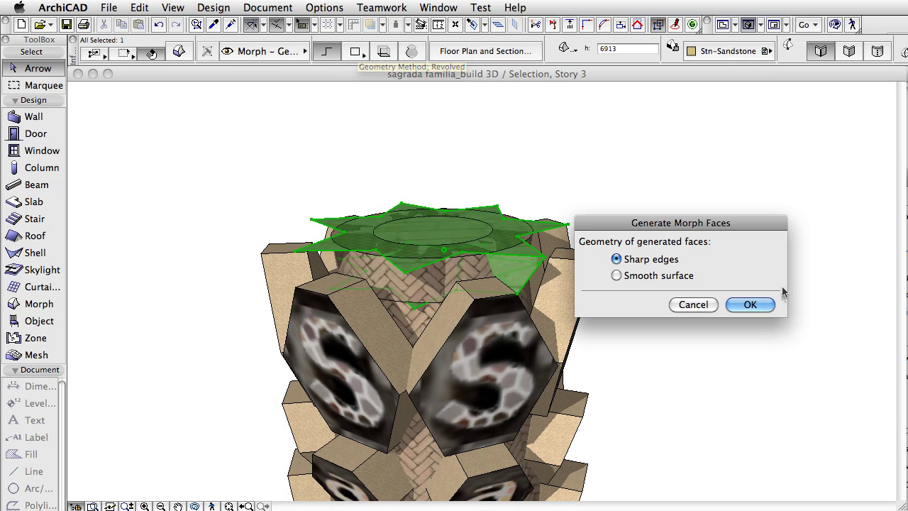
click(749, 305)
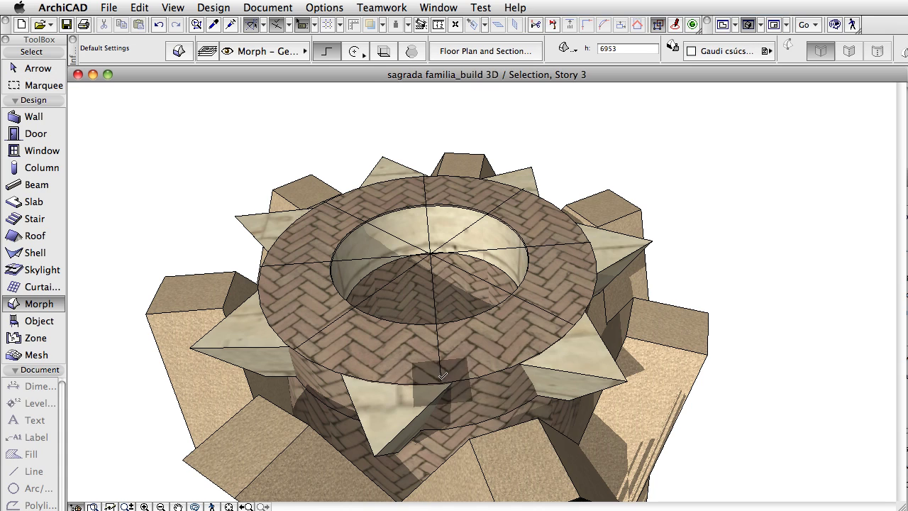
- Start an octagon polygon on the top of the star ring
click(441, 374)
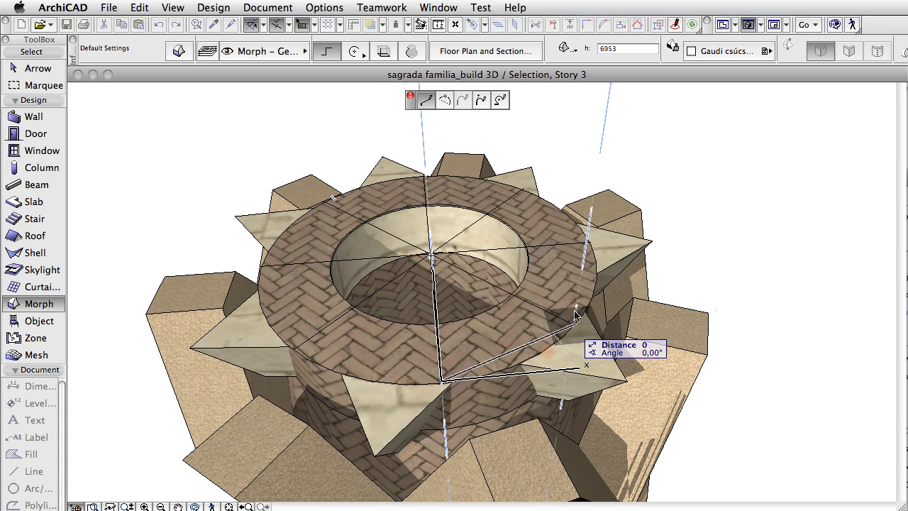
click(574, 315)
scroll(592, 236, up, 5)
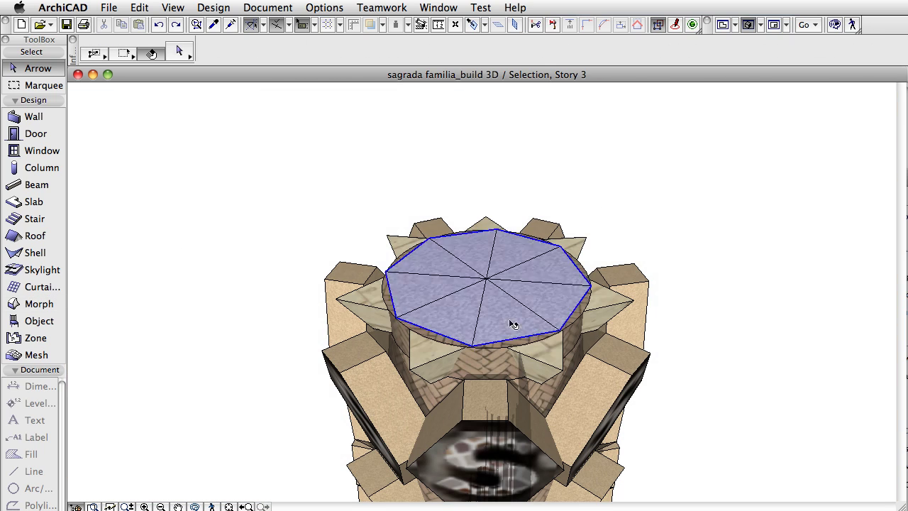
- Close the octagon and extrude it upward into a tall prism
click(511, 322)
click(511, 323)
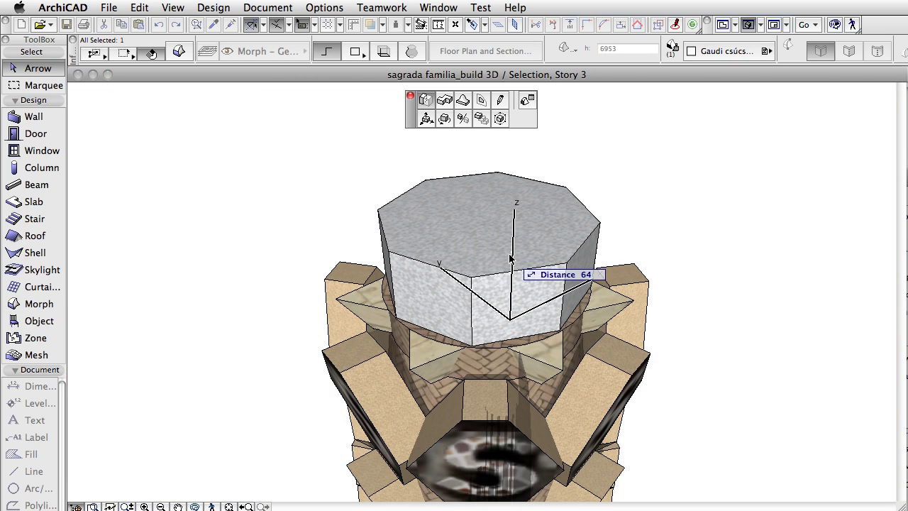
click(518, 143)
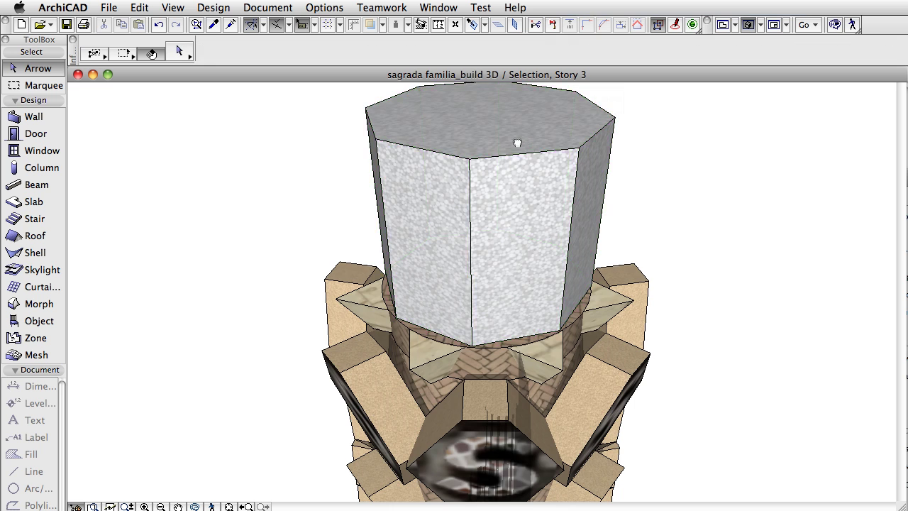
shift+middle_drag(520, 142, 522, 227)
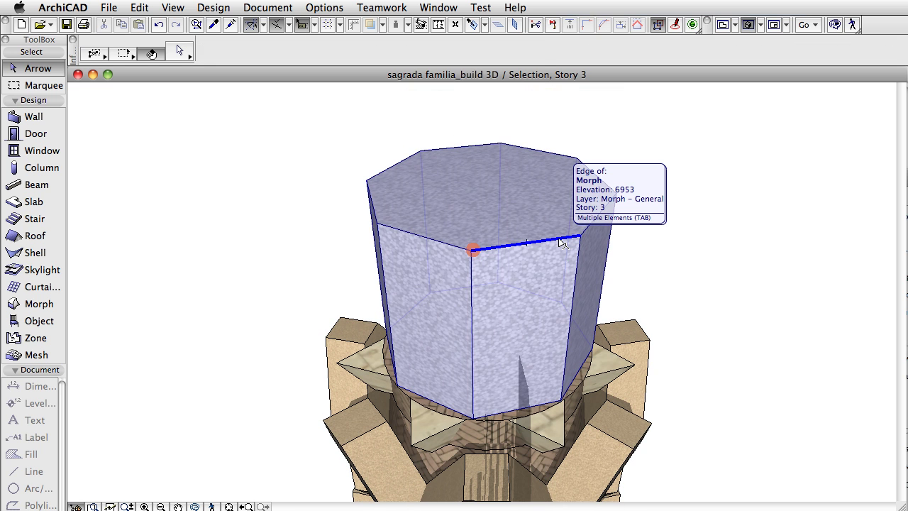
- Twist the prism top by shifting its front top edge and both top corners
click(560, 242)
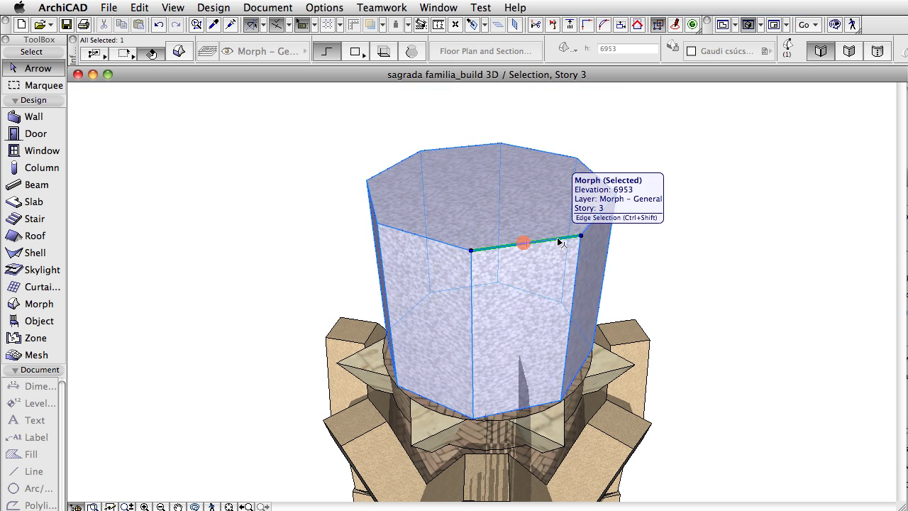
click(560, 243)
click(617, 305)
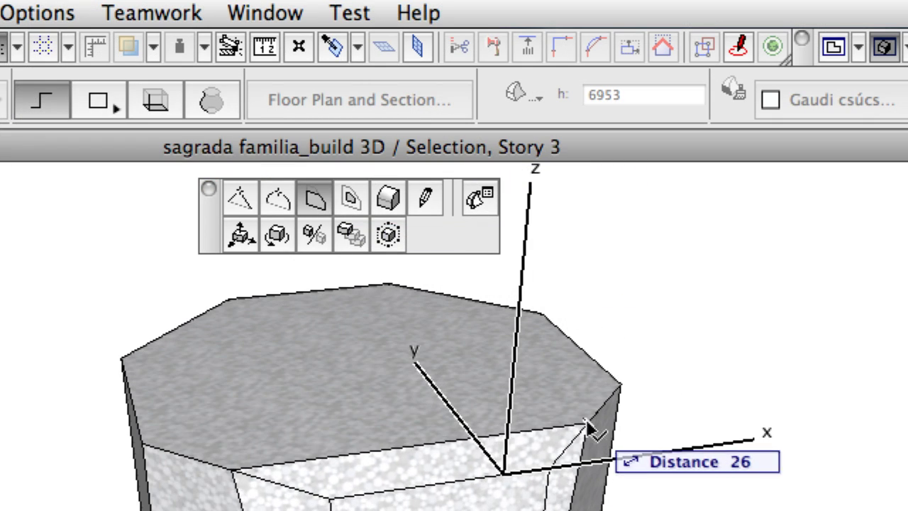
click(588, 429)
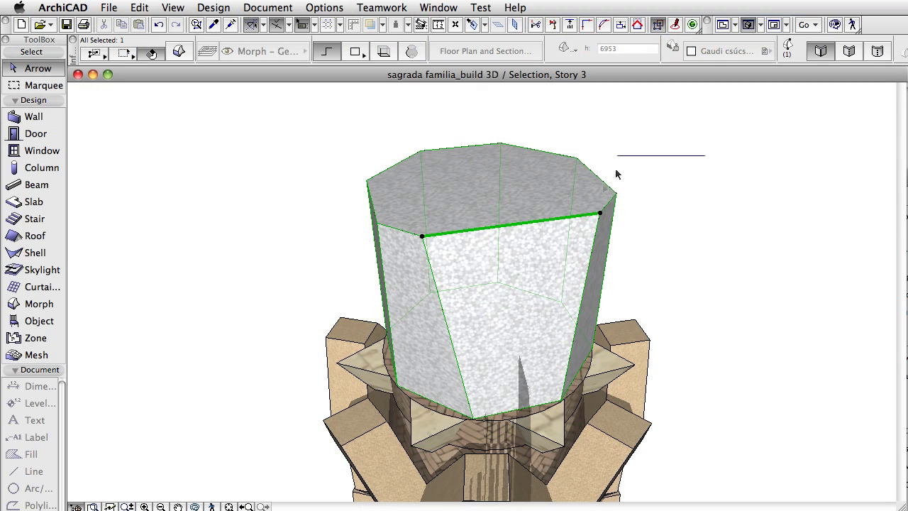
click(607, 187)
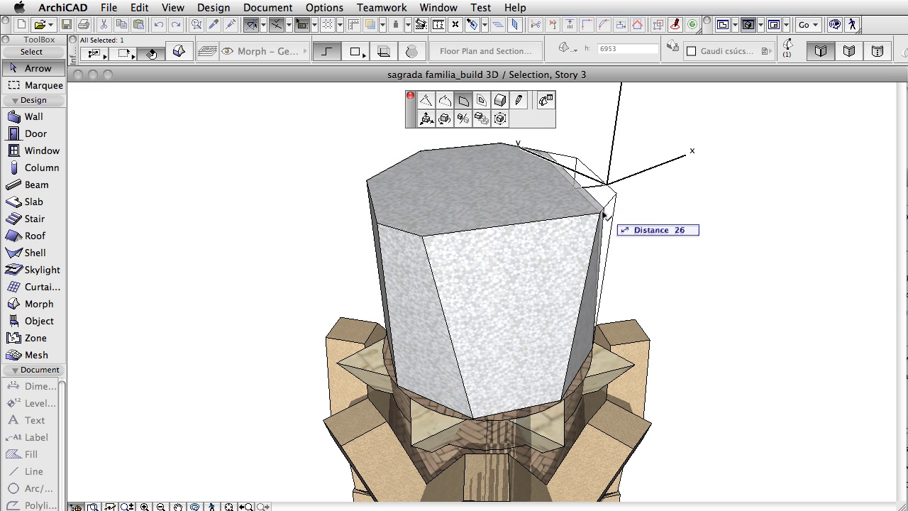
click(605, 213)
click(372, 208)
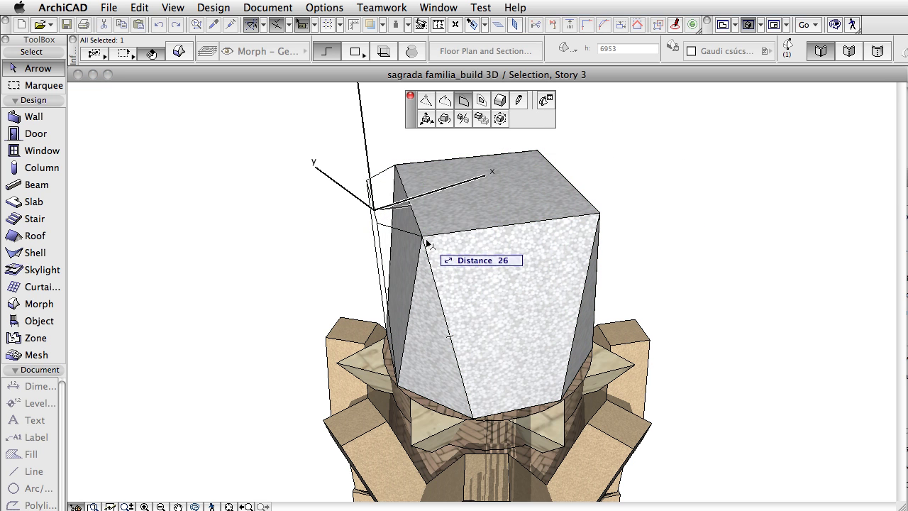
click(425, 243)
- Look down on the twisted block and select its top block
click(257, 231)
shift+middle_drag(257, 231, 736, 270)
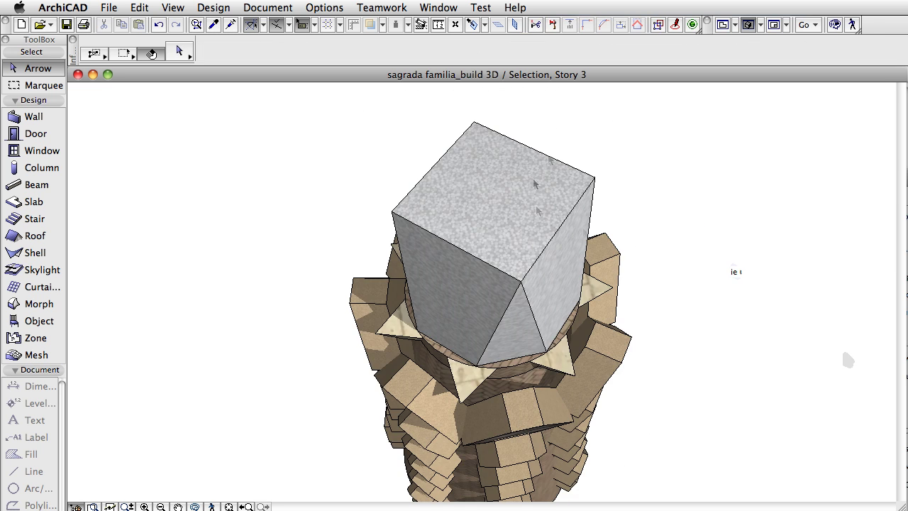
click(548, 215)
click(548, 215)
- Push/pull the square top face upward into a tall shaft, then reselect the shaft
click(595, 178)
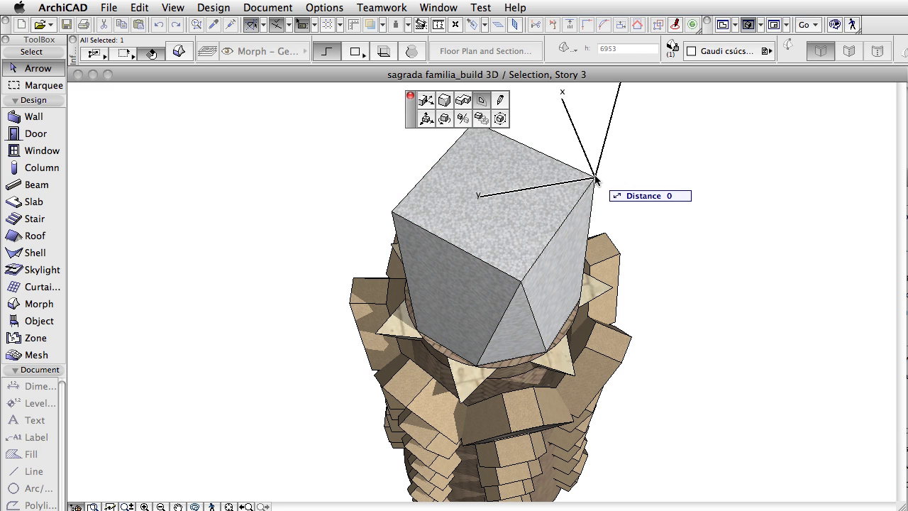
click(603, 188)
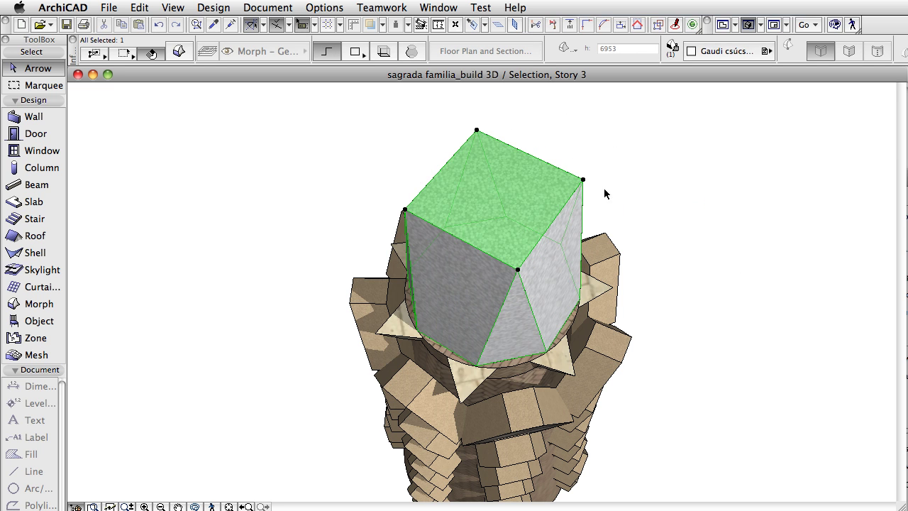
click(502, 190)
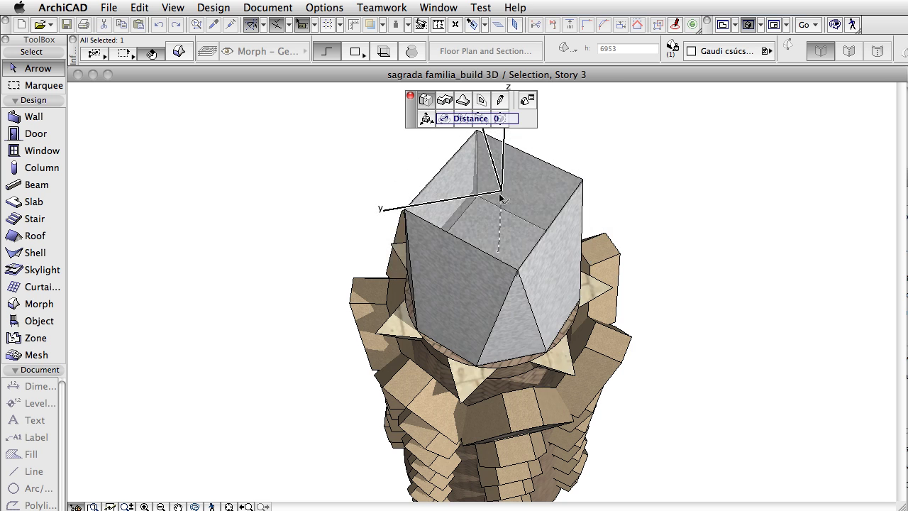
click(498, 192)
shift+middle_drag(499, 193, 536, 305)
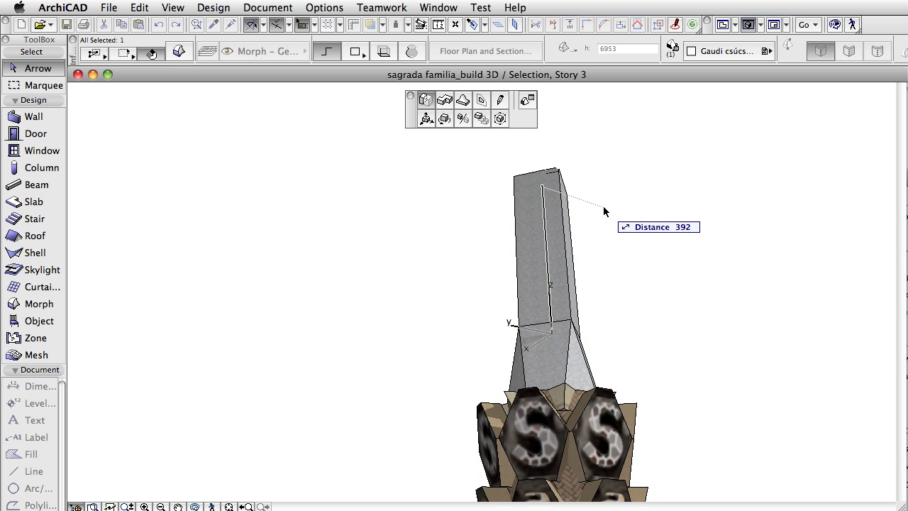
shift+middle_drag(536, 101, 639, 500)
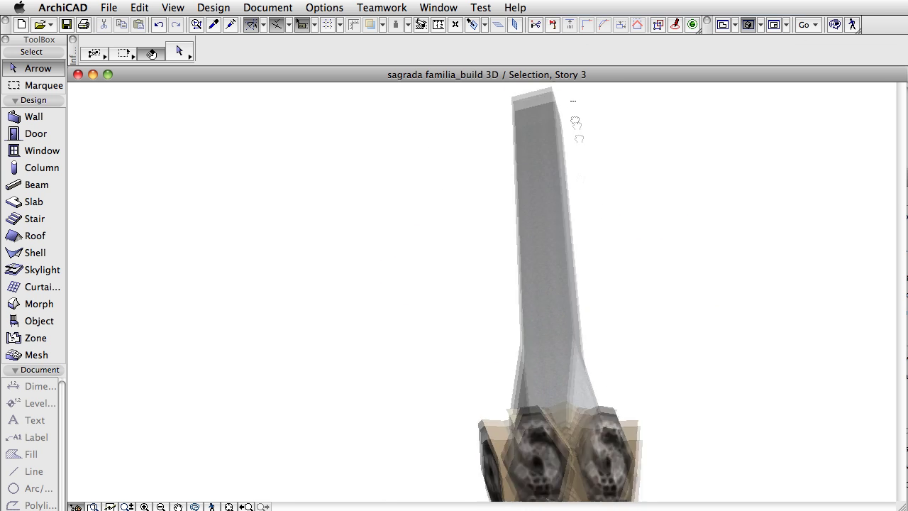
shift+middle_drag(638, 297, 657, 255)
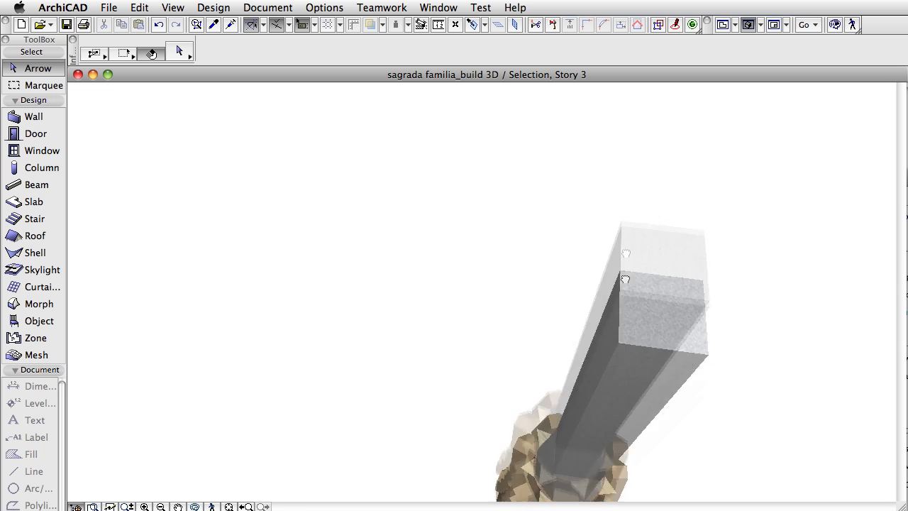
click(655, 254)
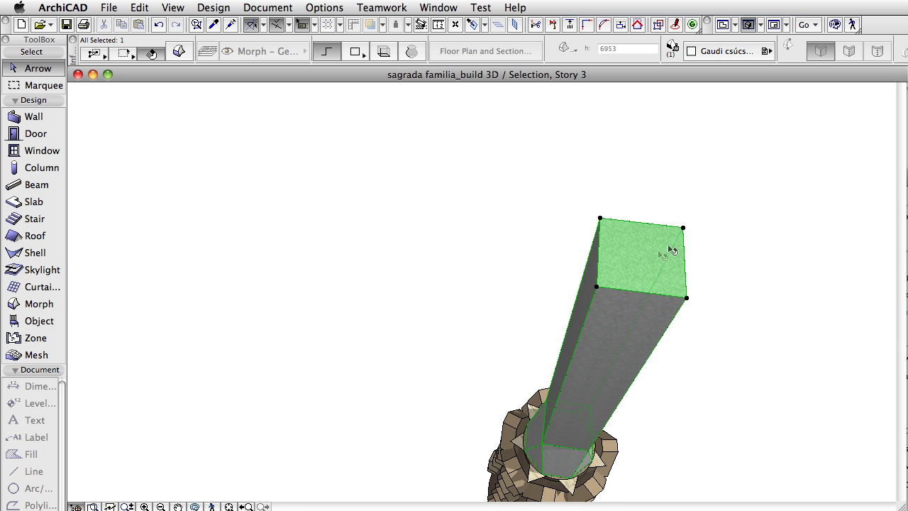
click(671, 249)
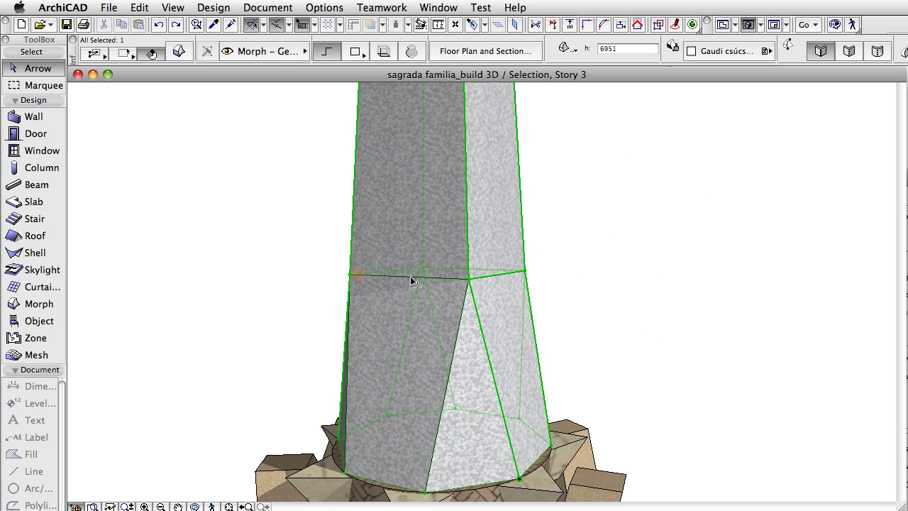
- Draw new-edge polylines on the shaft's front face outlining half of a four-pointed star
click(406, 277)
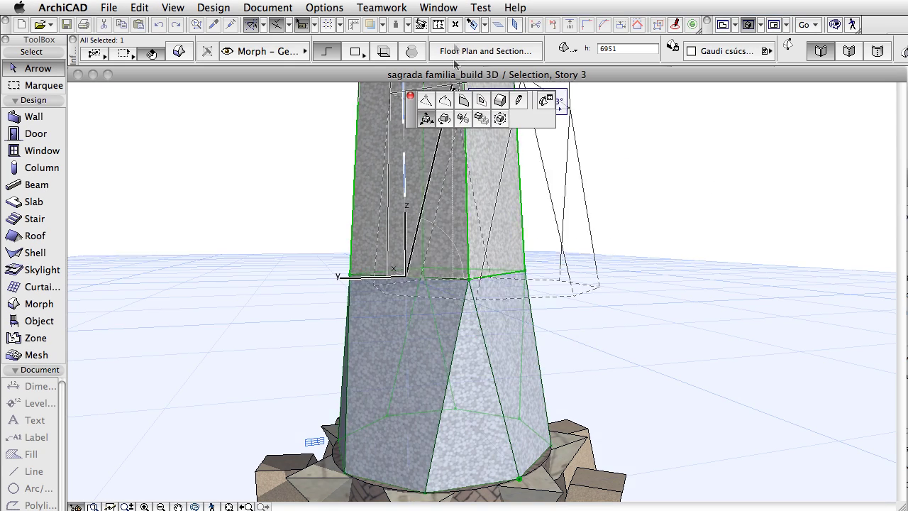
click(500, 100)
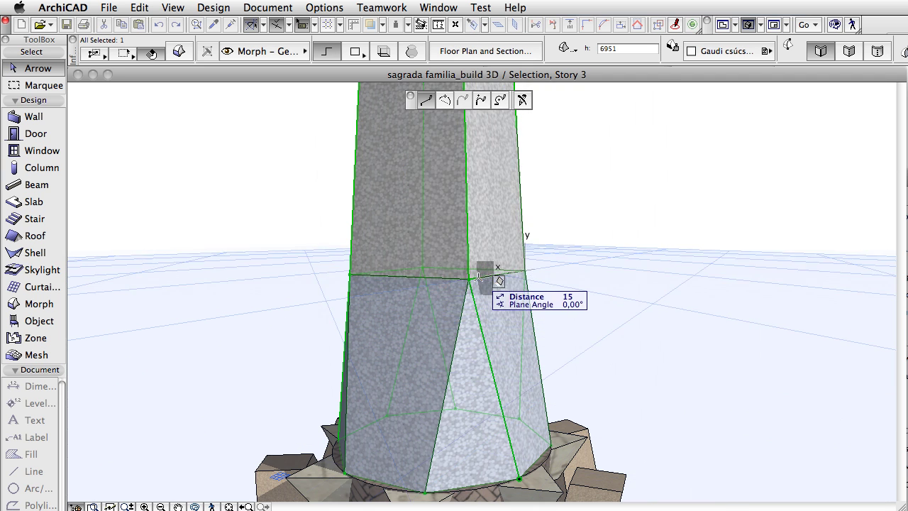
key(Tab)
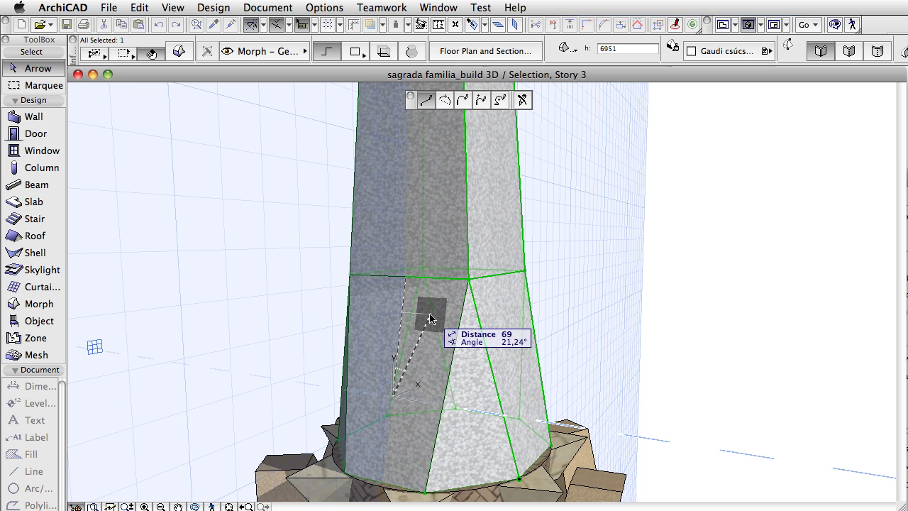
key(Tab)
double_click(470, 281)
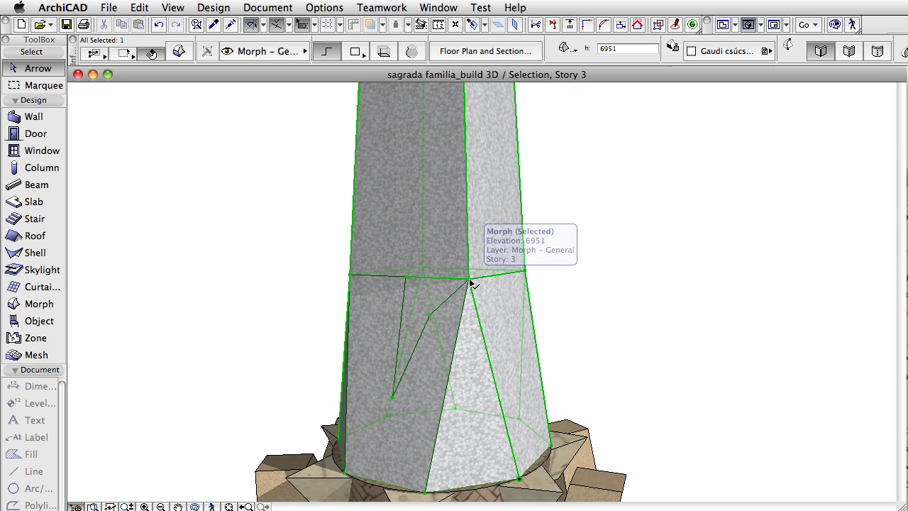
click(446, 292)
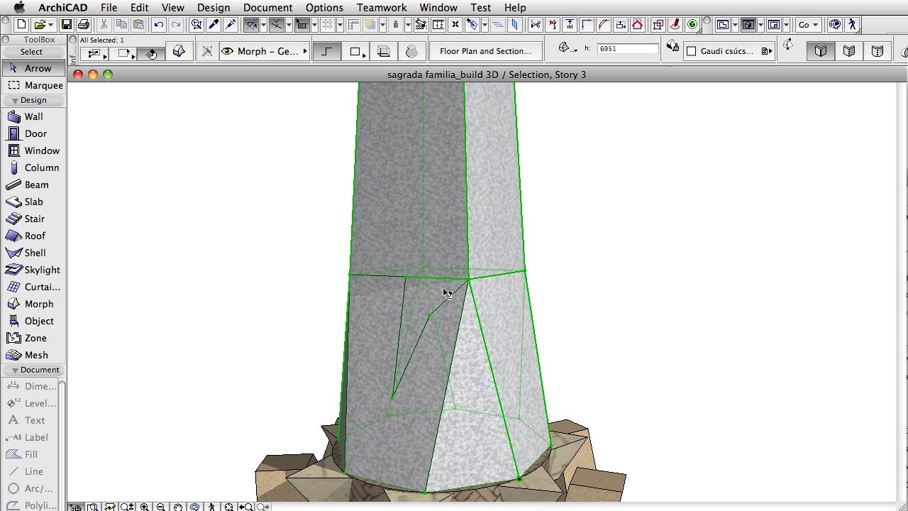
click(409, 276)
text(9)
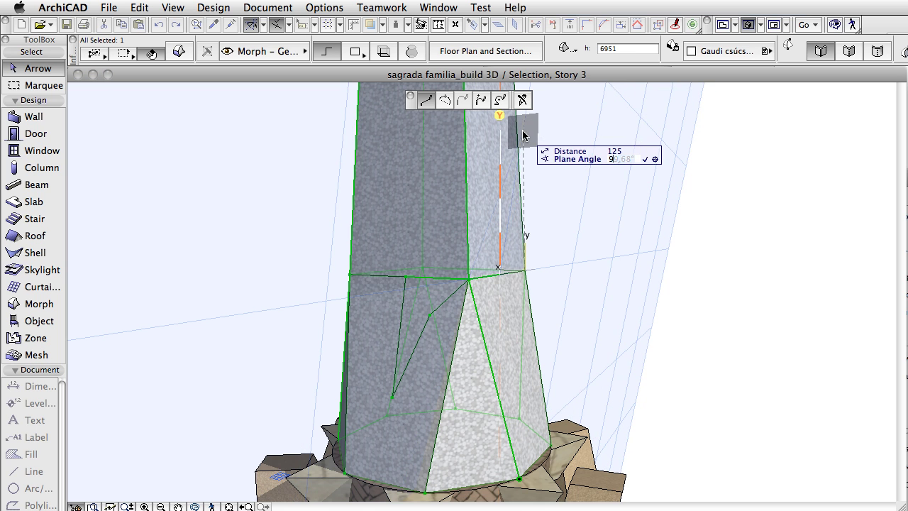
text(0)
key(Return)
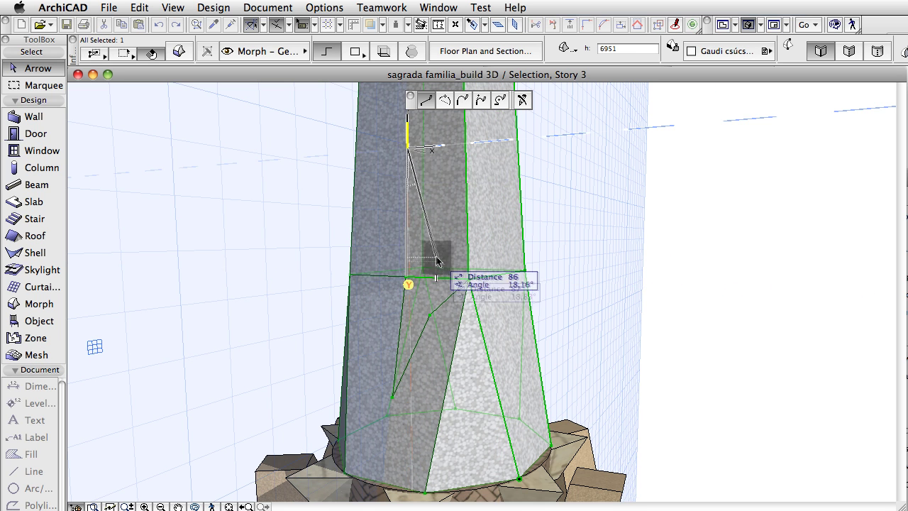
double_click(468, 278)
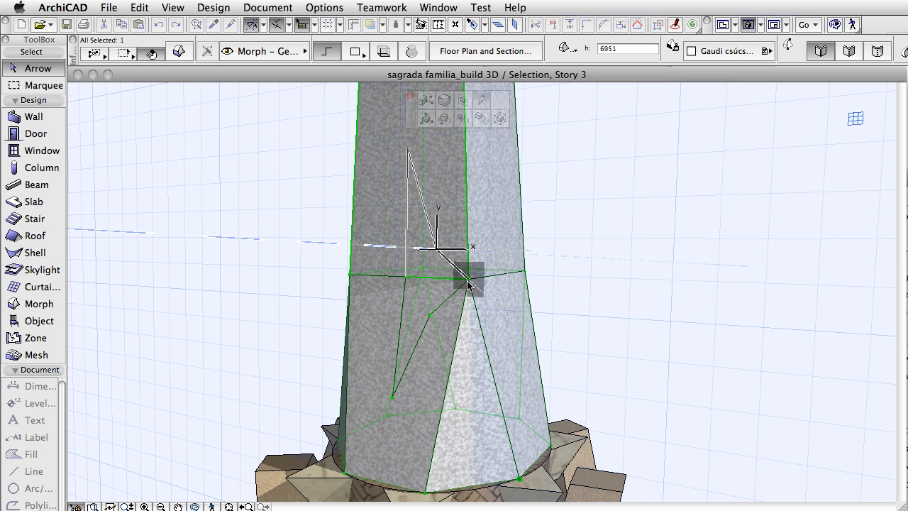
click(404, 269)
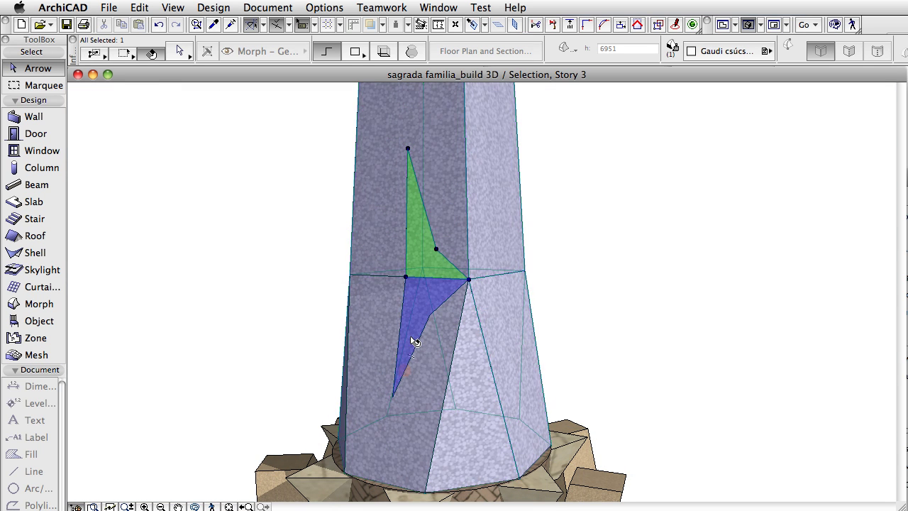
shift+click(414, 340)
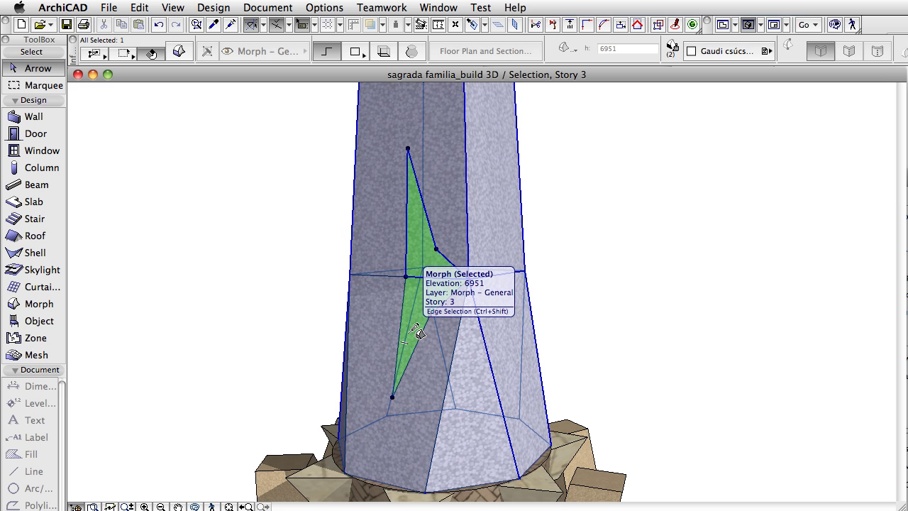
- Mirror the half-star edges about the star centre to complete the star
key(ctrl+d)
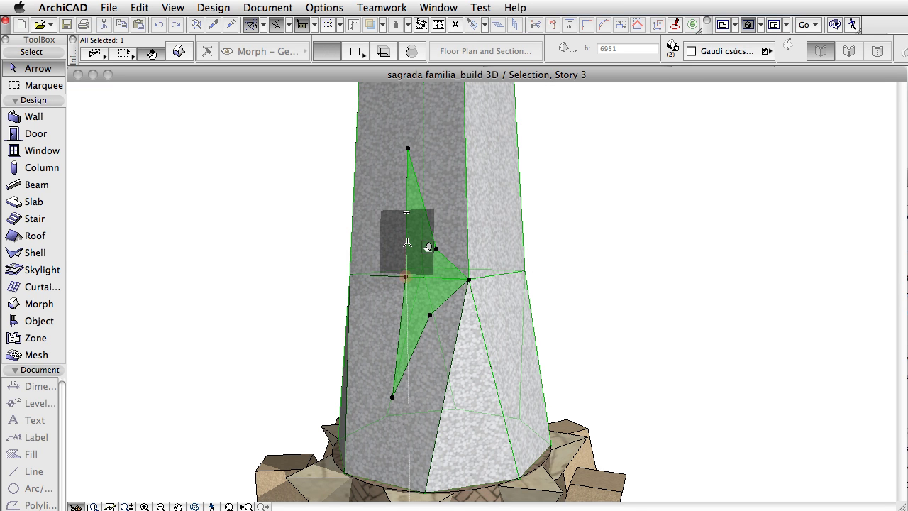
click(404, 276)
text(5)
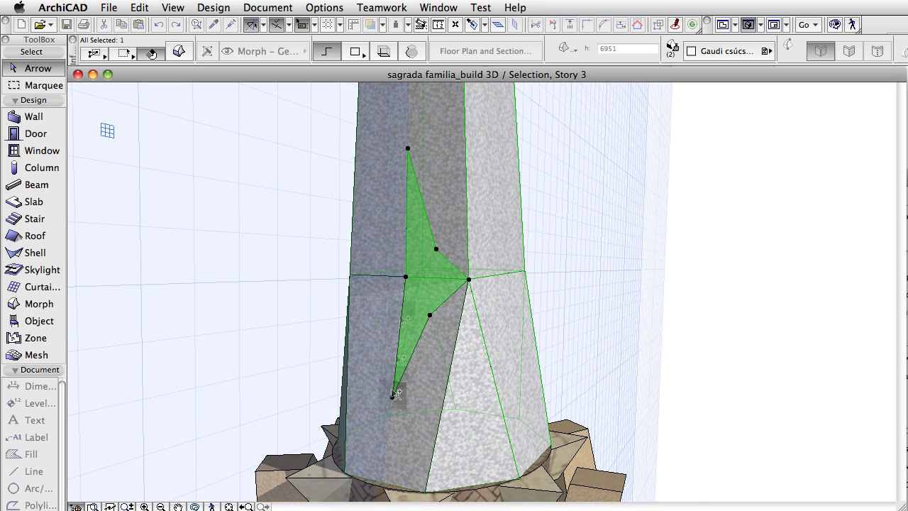
click(409, 151)
click(277, 220)
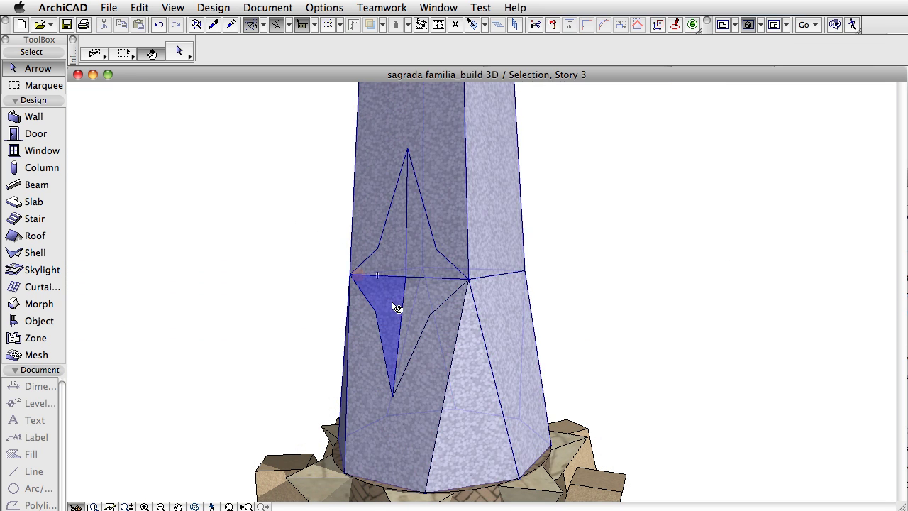
click(408, 281)
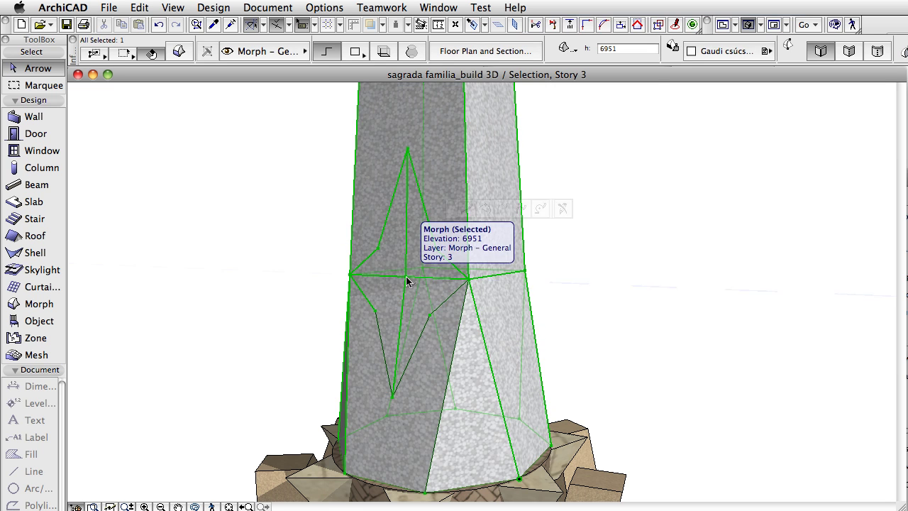
click(406, 279)
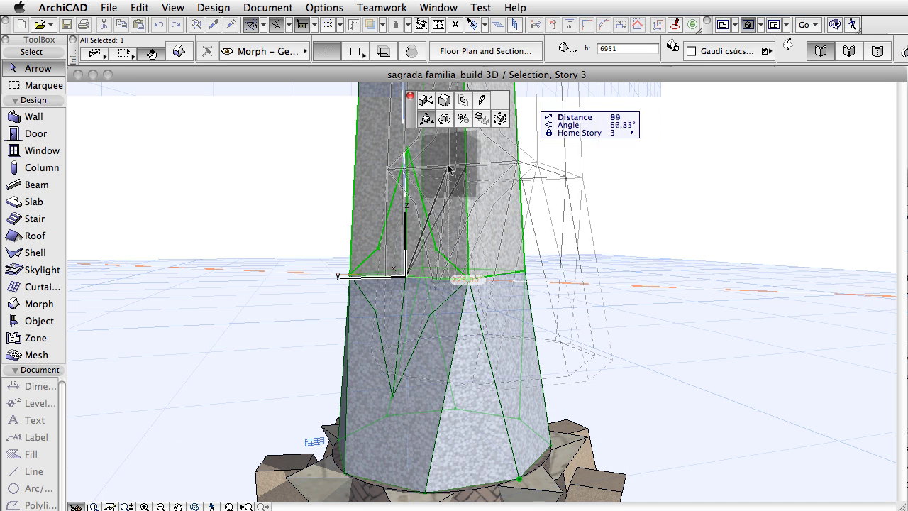
- Push the star's centre vertex outward into a pointed tip
click(449, 172)
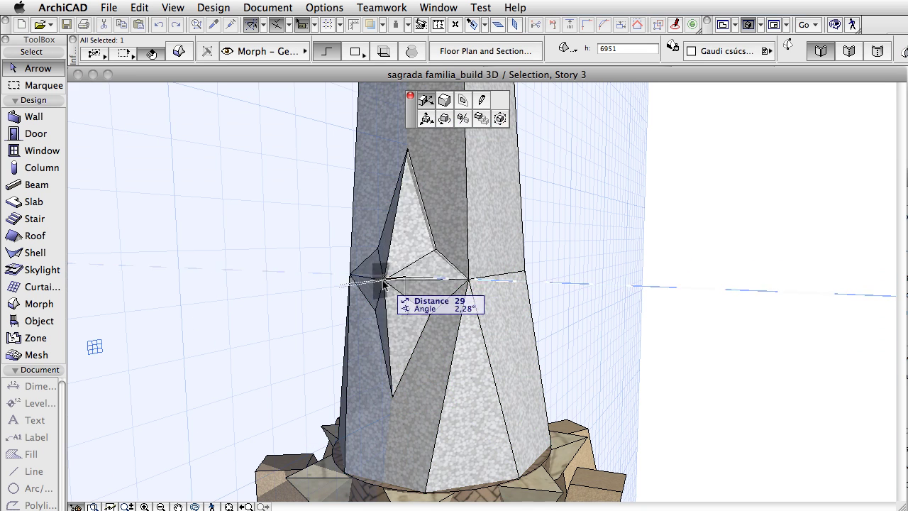
click(383, 285)
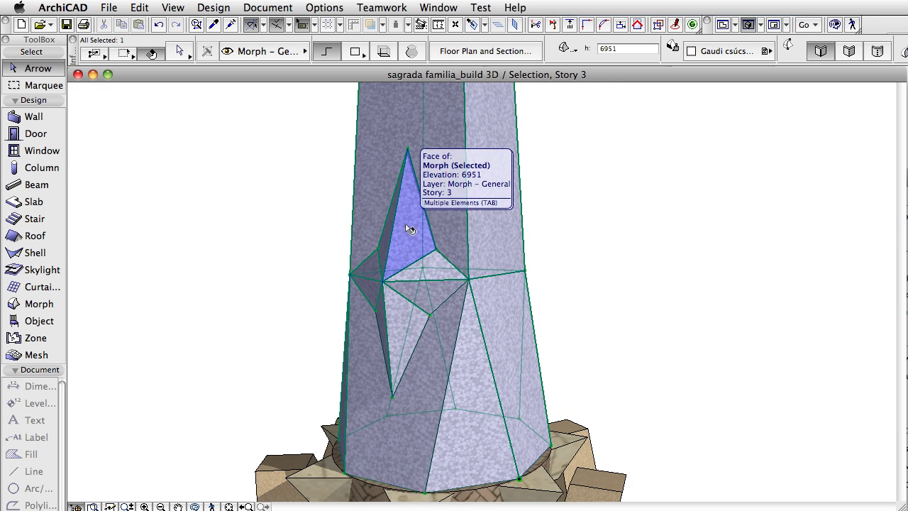
shift+middle_drag(409, 228, 522, 231)
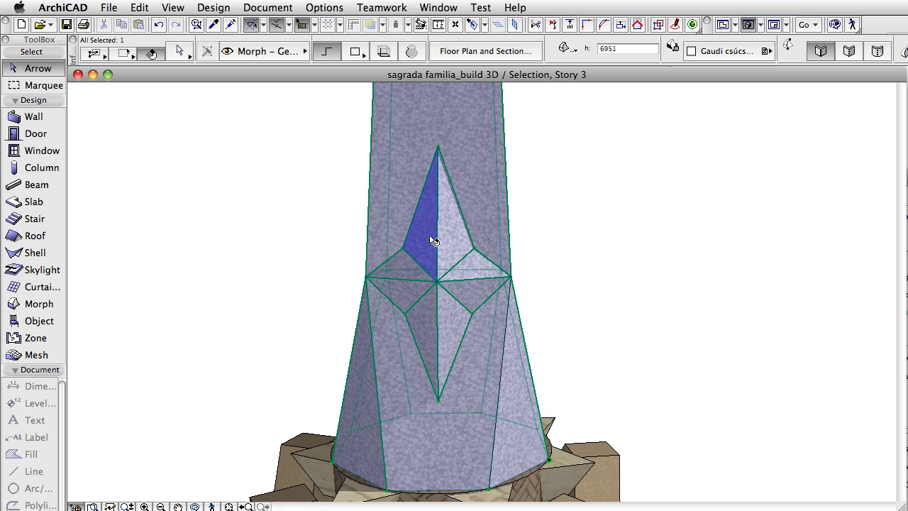
- Give all eight star faces the red Gaudi csúcs surface material
click(431, 236)
shift+click(453, 235)
shift+click(465, 280)
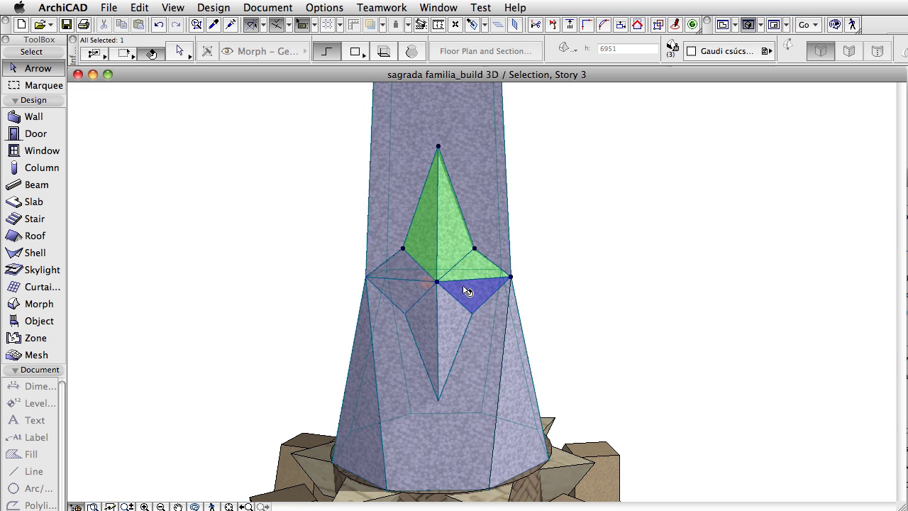
shift+click(466, 291)
shift+click(451, 322)
shift+click(421, 324)
shift+click(411, 299)
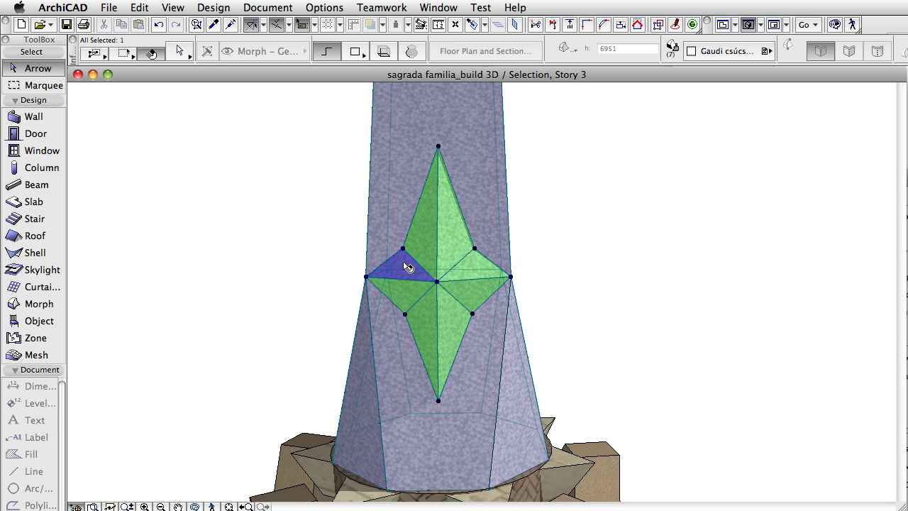
shift+click(407, 261)
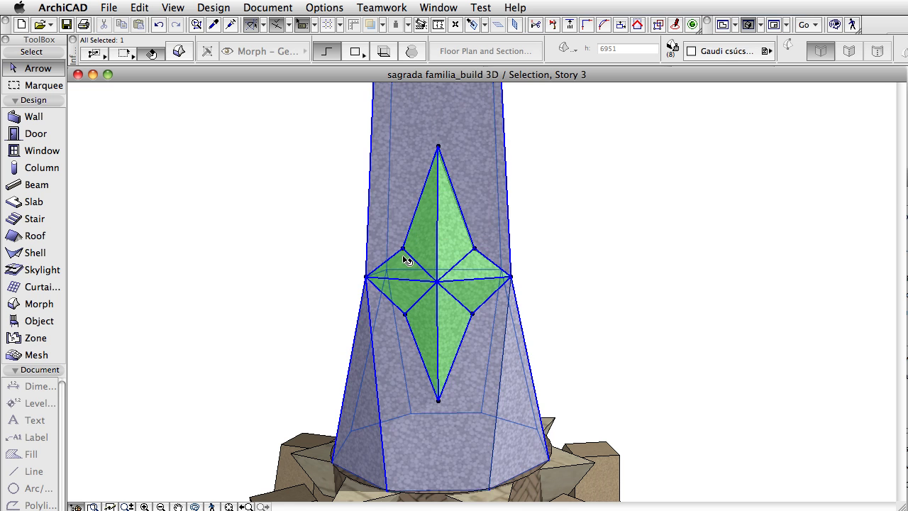
click(698, 53)
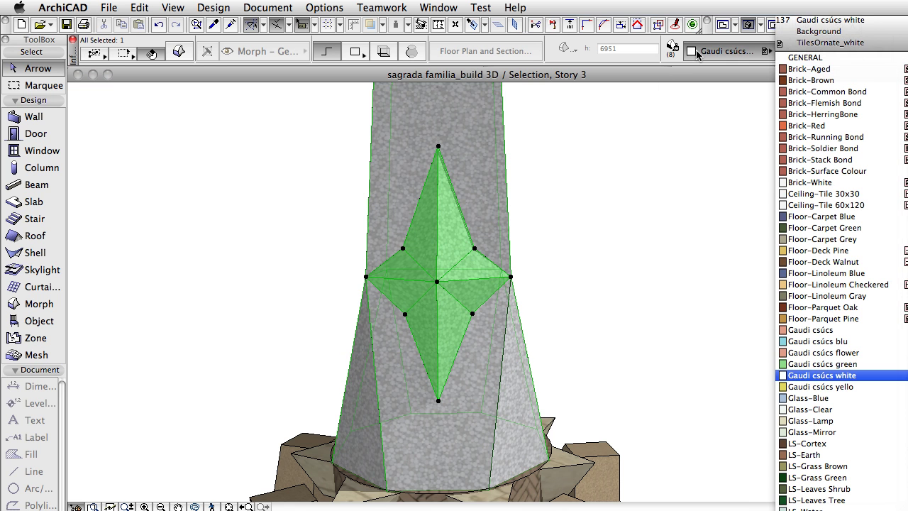
click(895, 341)
click(693, 263)
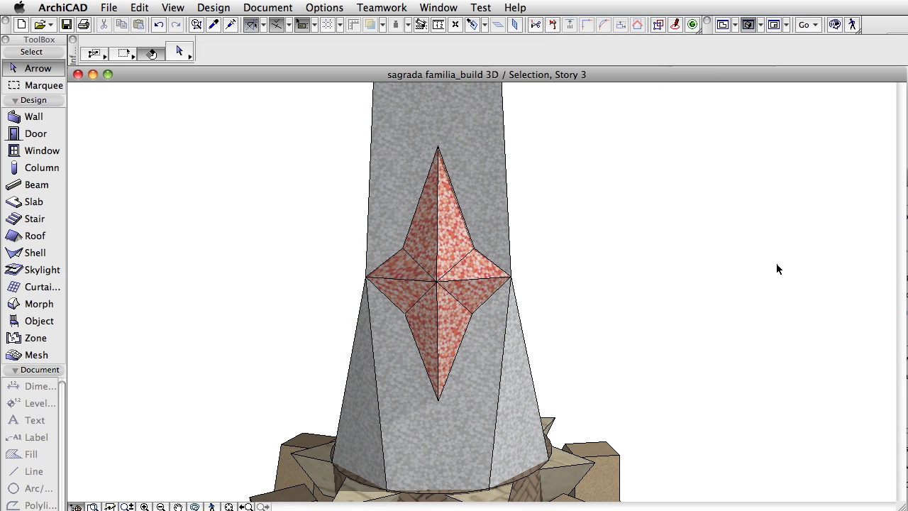
mouse_move(775, 268)
shift+middle_down()
mouse_move(518, 239)
mouse_move(588, 268)
shift+middle_up()
- Multiply the red star protrusion into six rotated copies around the tower base centre
key(ctrl+u)
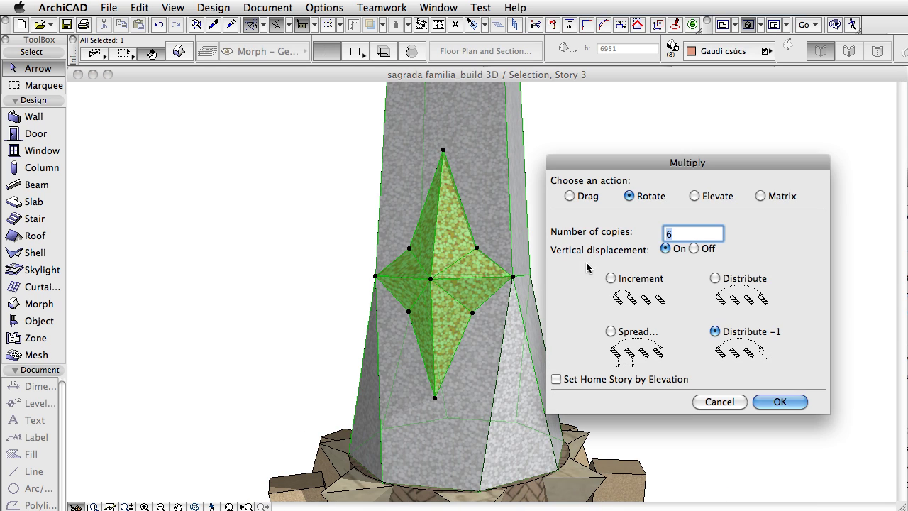
click(779, 402)
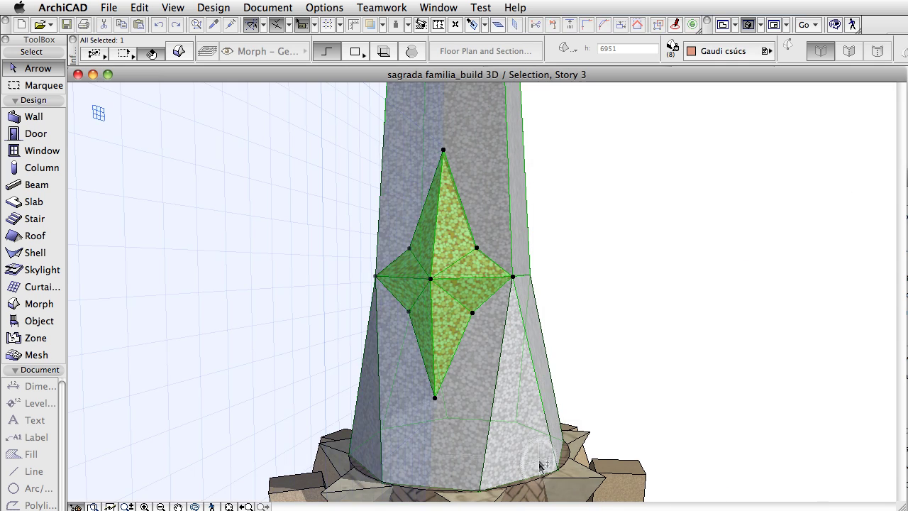
click(461, 449)
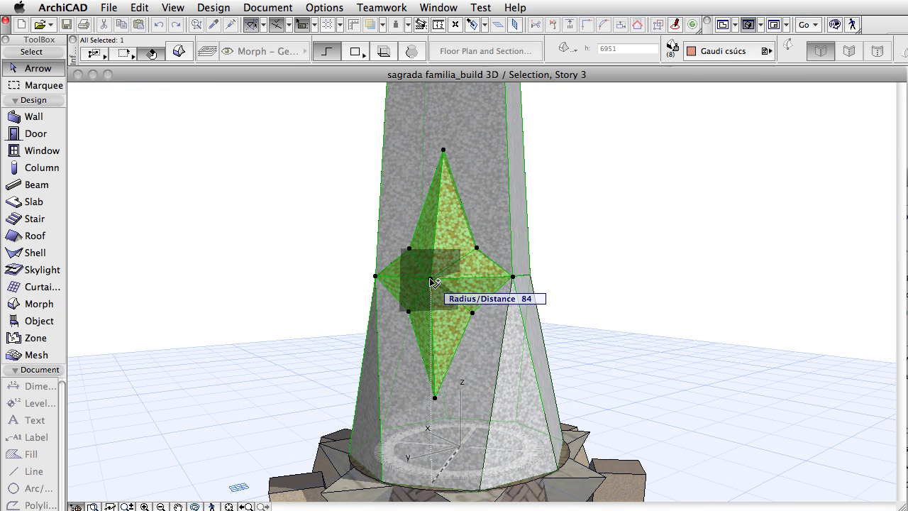
click(434, 282)
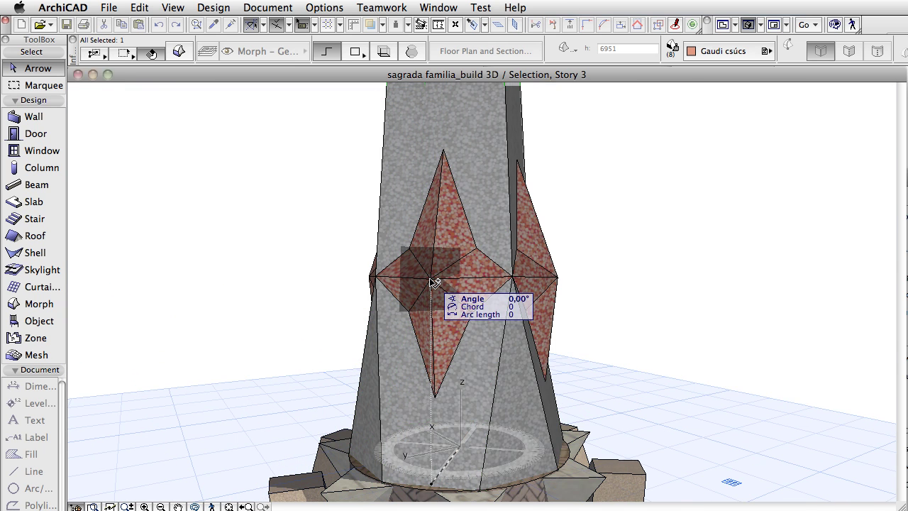
click(564, 281)
click(633, 276)
shift+middle_drag(634, 276, 424, 271)
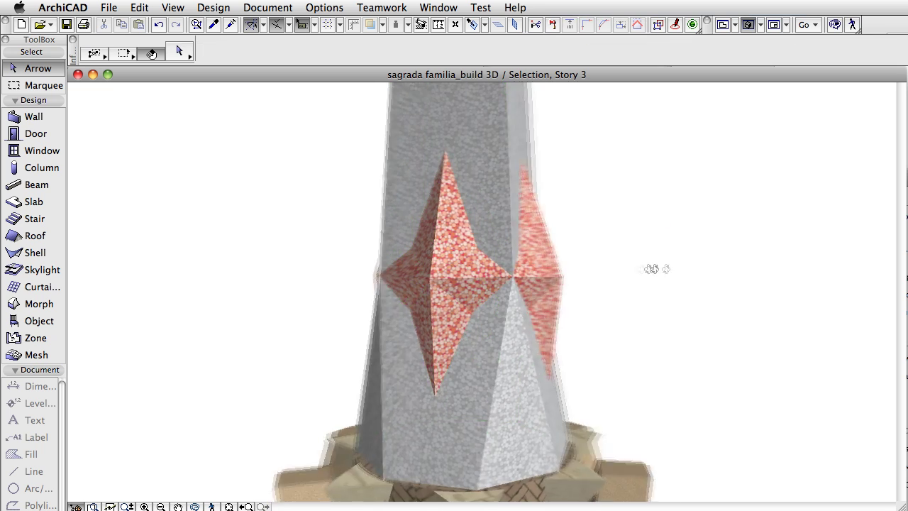
- Offset the shaft morph's star-level edge ring outward with Offset All Edges
drag(423, 269, 649, 274)
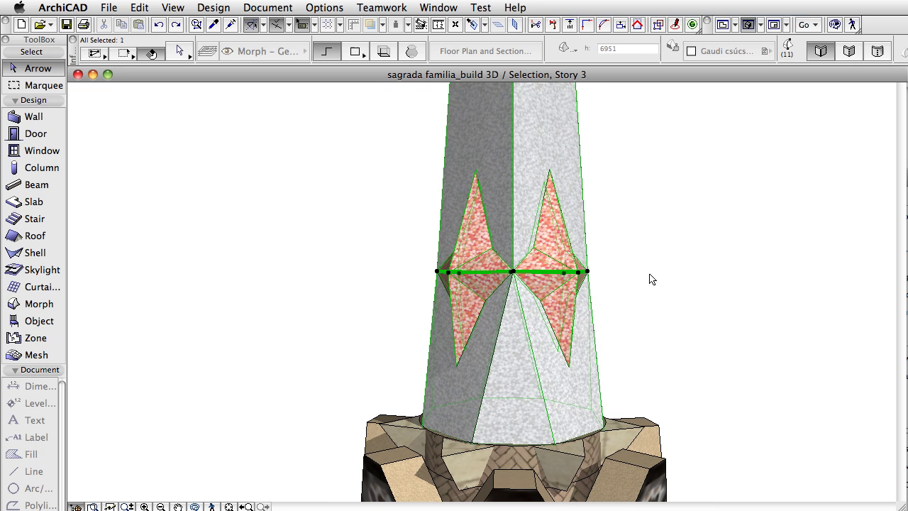
scroll(619, 350, down, 3)
shift+middle_drag(620, 350, 529, 219)
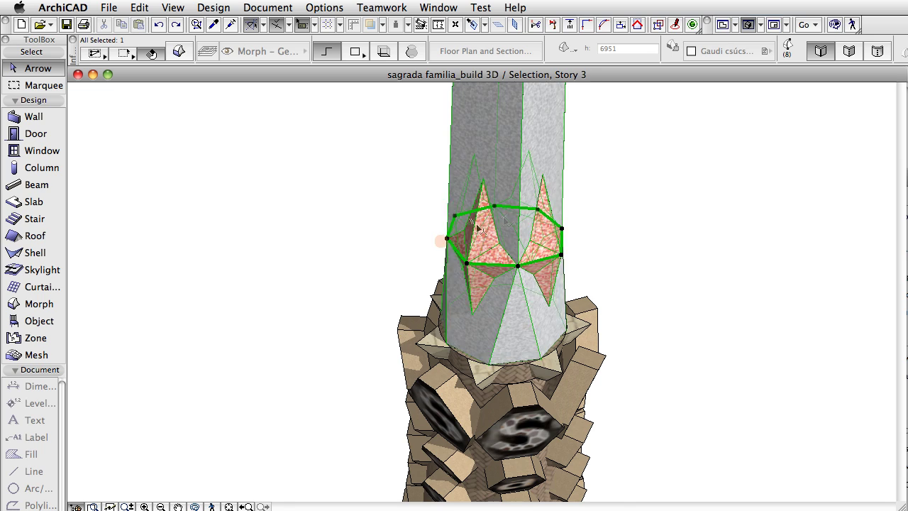
scroll(533, 158, up, 3)
click(580, 316)
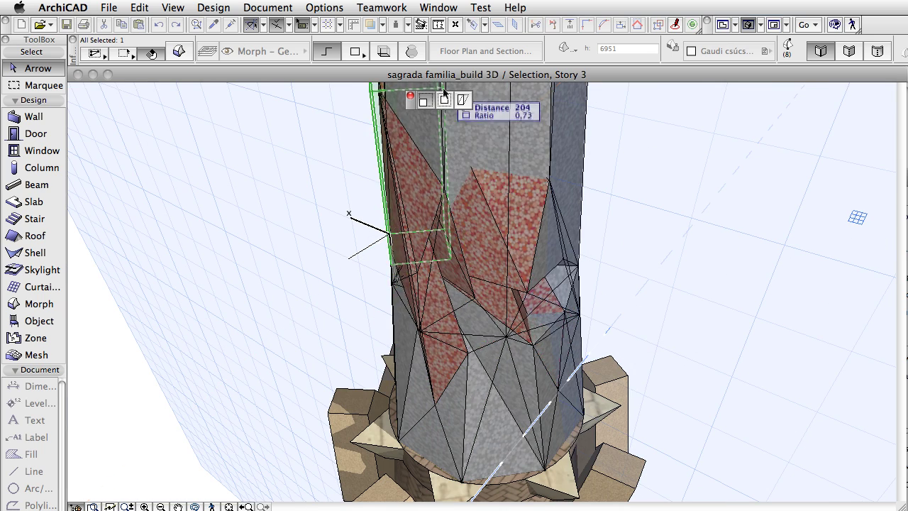
click(444, 100)
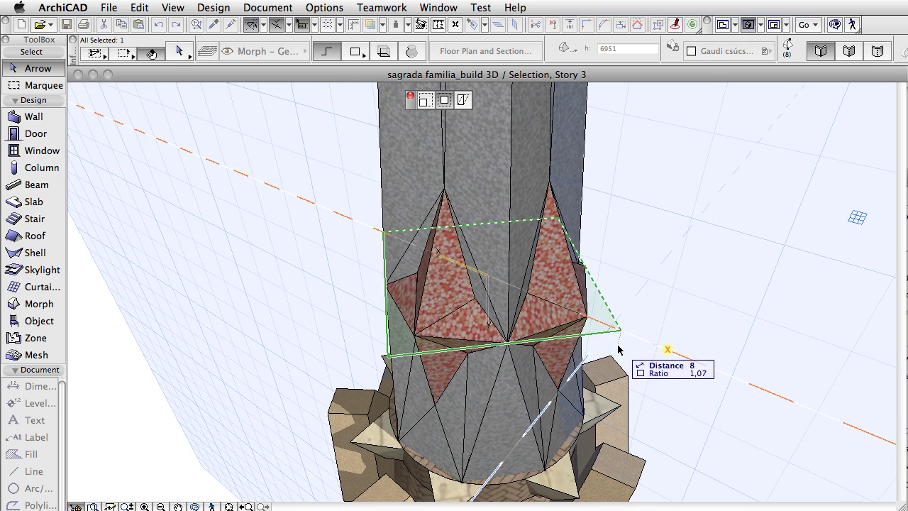
click(618, 348)
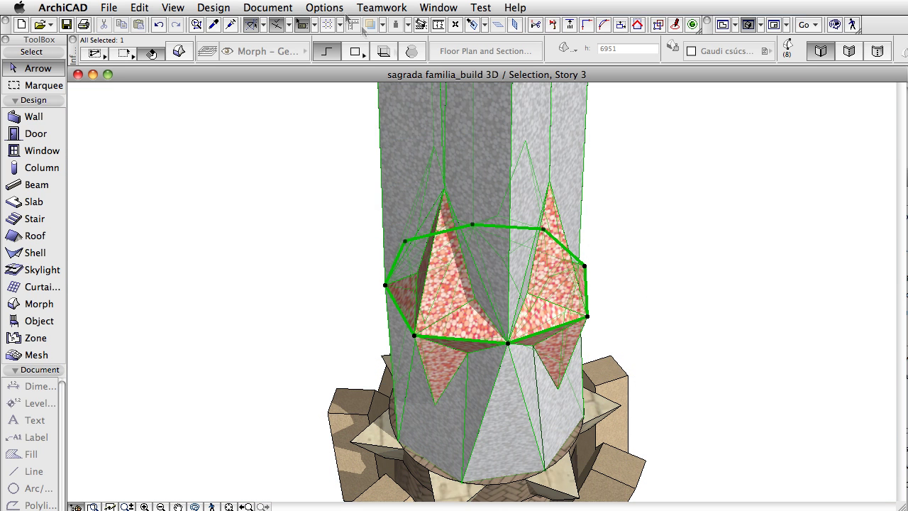
- Apply Curve & Merge Edges to round the pushed ring into a smooth bulge
click(215, 7)
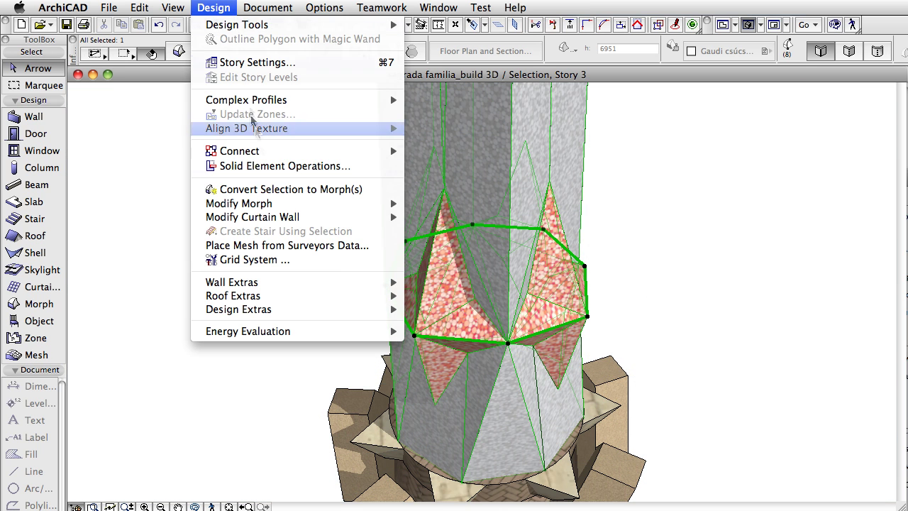
mouse_move(239, 203)
click(483, 295)
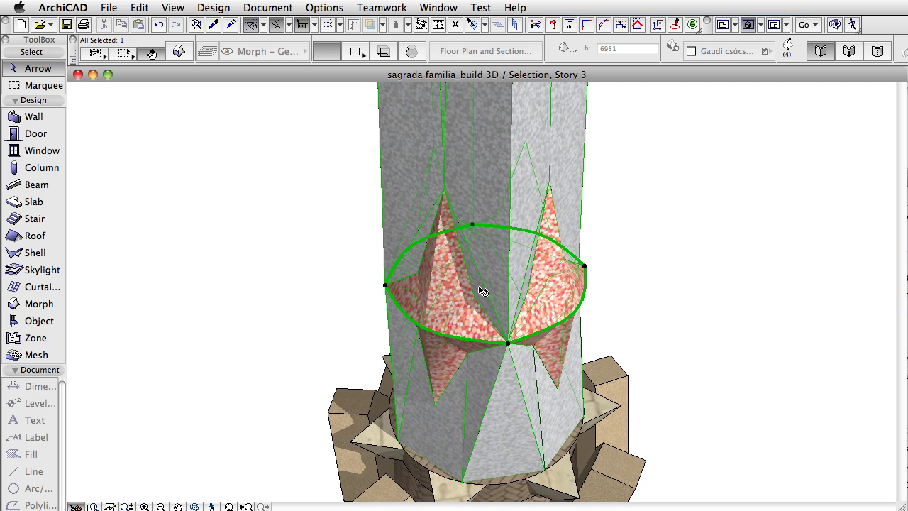
click(738, 292)
shift+middle_drag(808, 330, 686, 177)
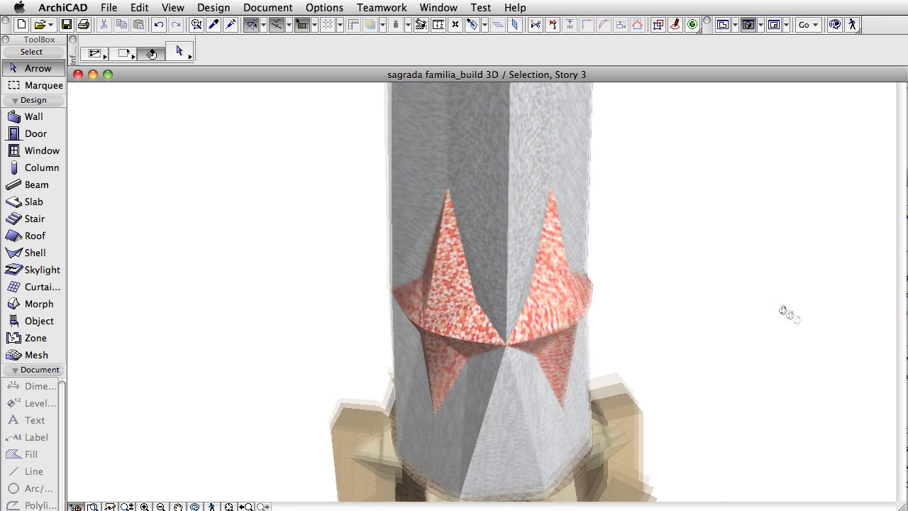
- Draw new morph edges from the star tips down to the column base vertices
click(559, 437)
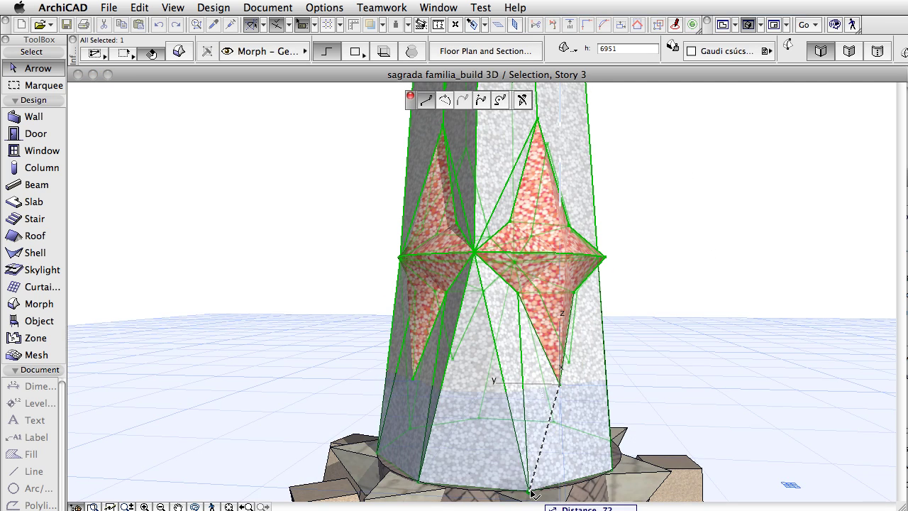
drag(560, 387, 610, 470)
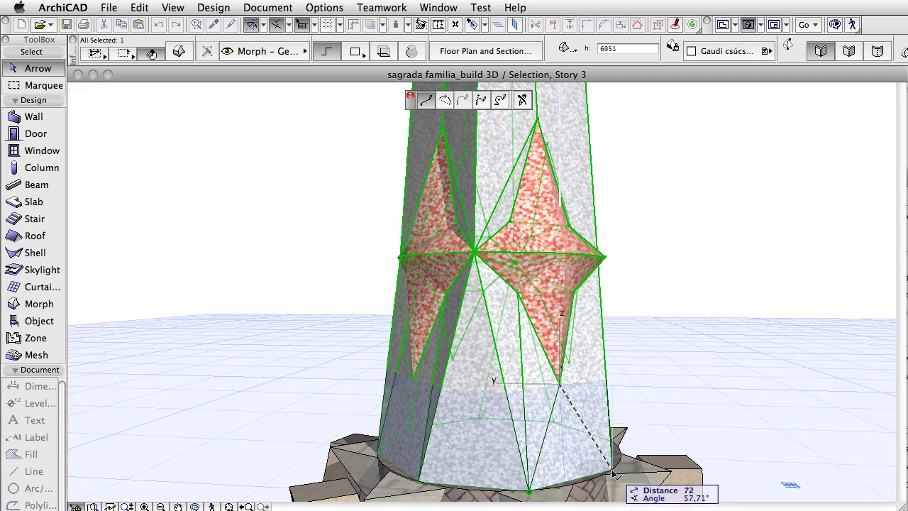
drag(434, 471, 553, 323)
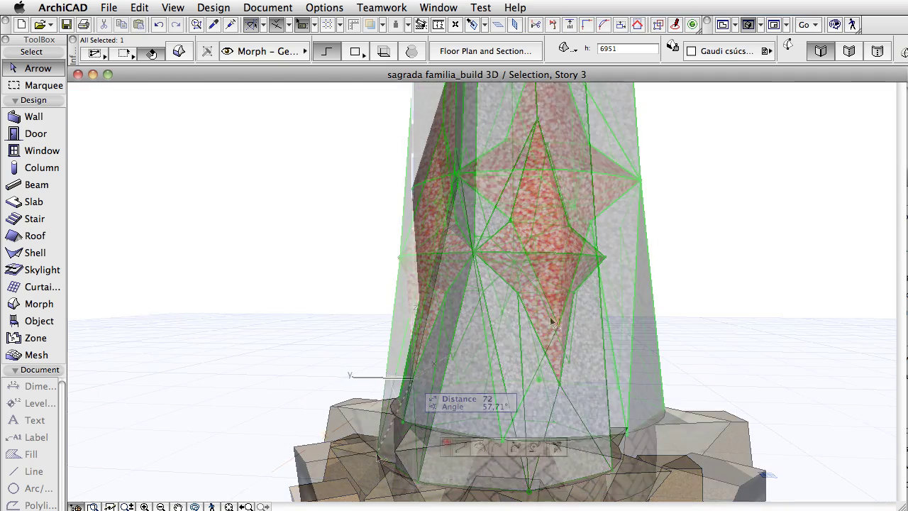
click(553, 322)
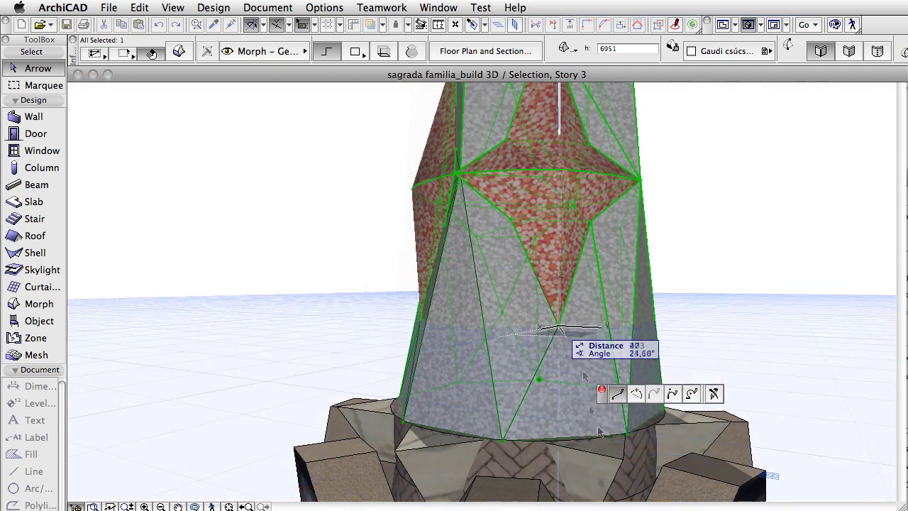
drag(567, 405, 630, 439)
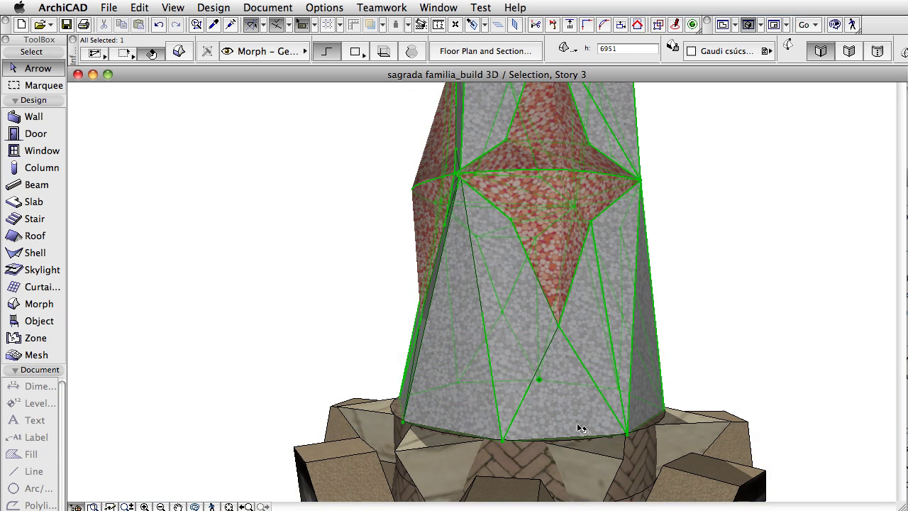
shift+middle_drag(574, 420, 425, 355)
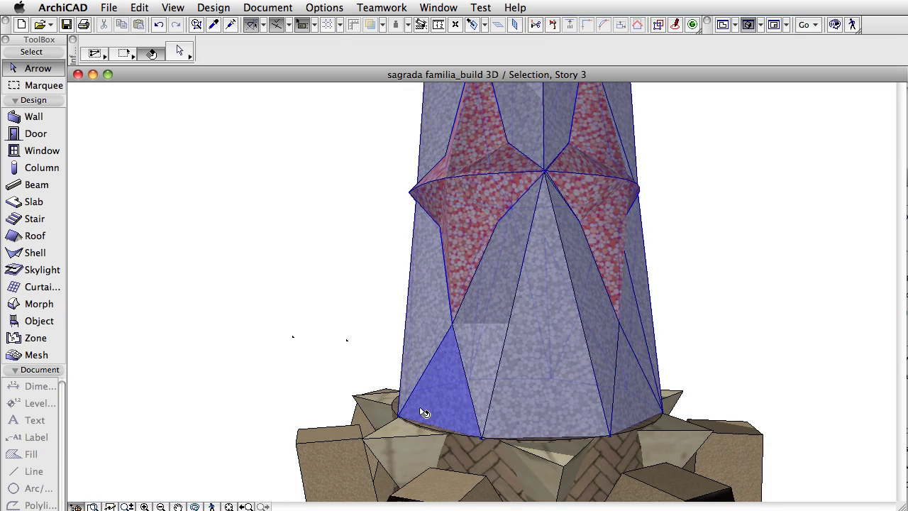
- Give two lower triangular facets the green Gaudi csúcs surface, then open Object default settings
click(436, 376)
shift+click(631, 416)
click(707, 51)
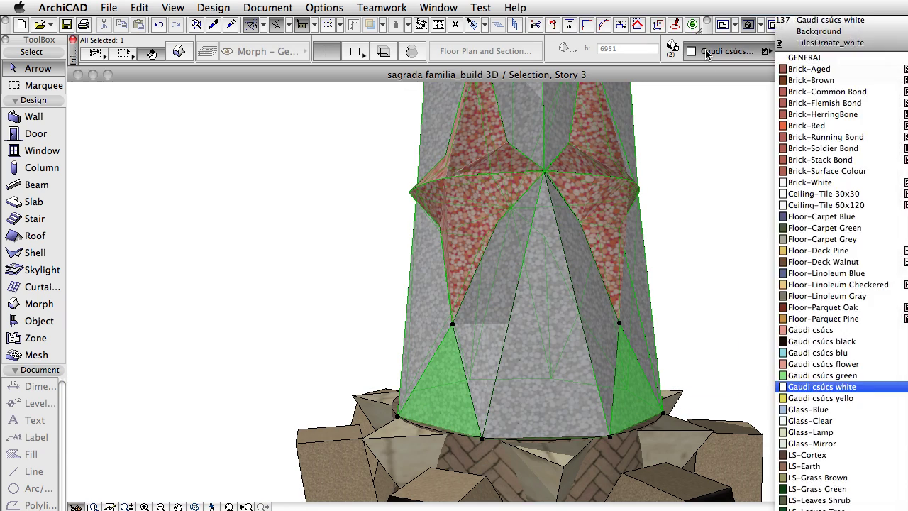
click(834, 346)
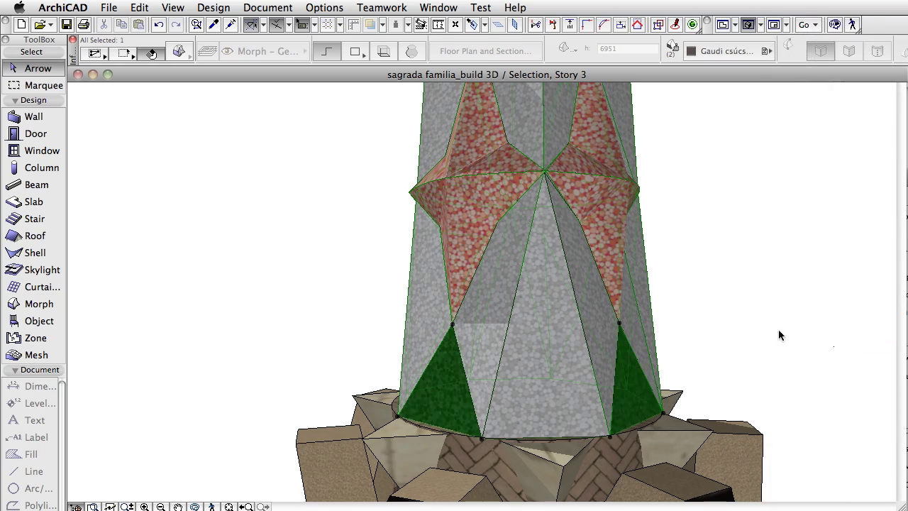
shift+middle_drag(777, 334, 297, 395)
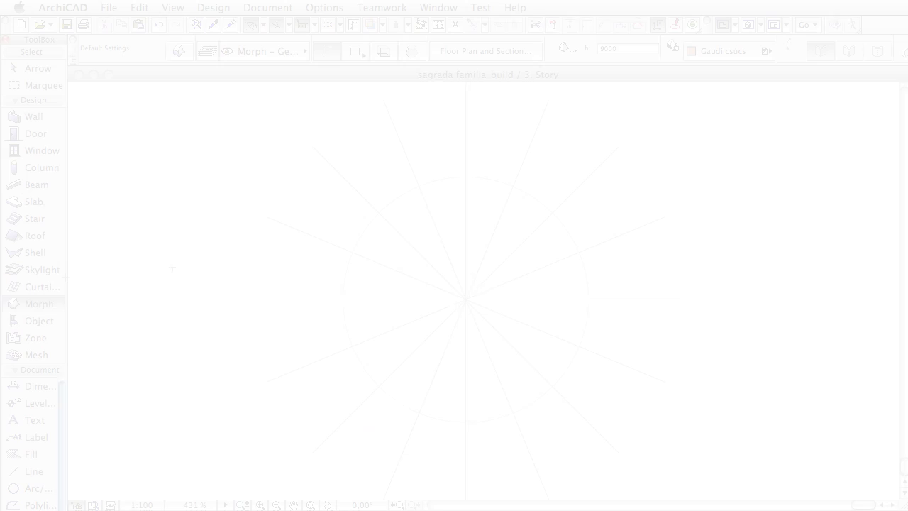
double_click(54, 322)
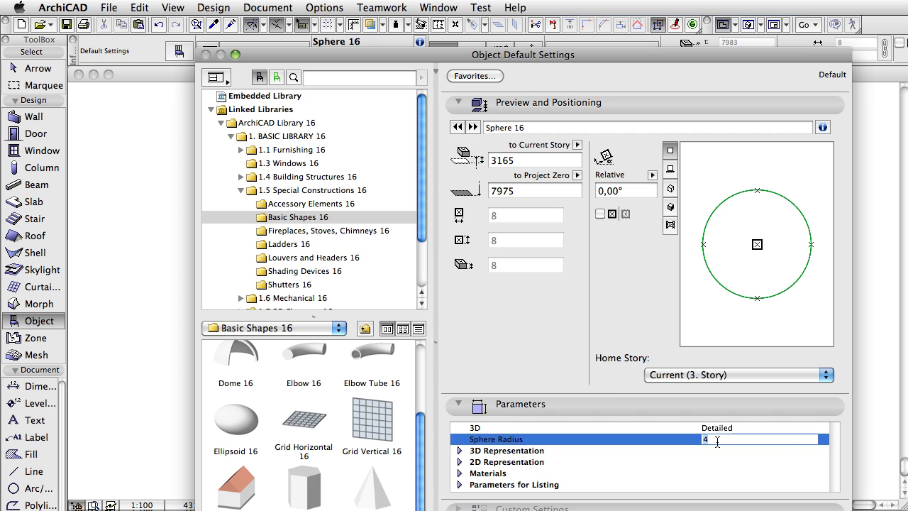
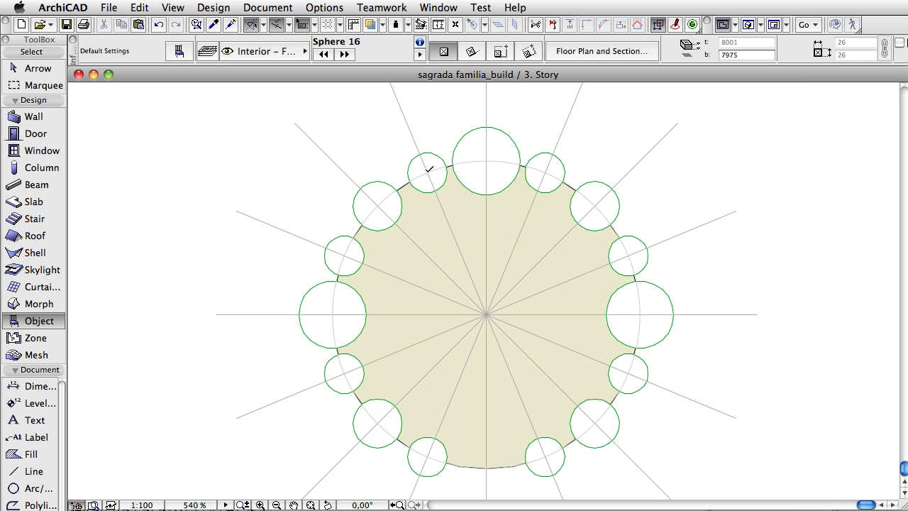
- Place the last sphere at the bottom of the ring and extrude the morph disc
click(488, 434)
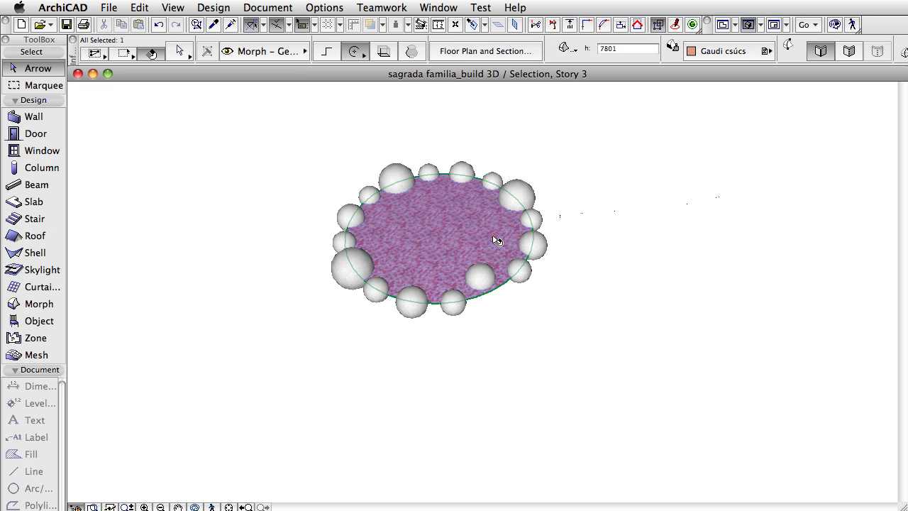
click(492, 239)
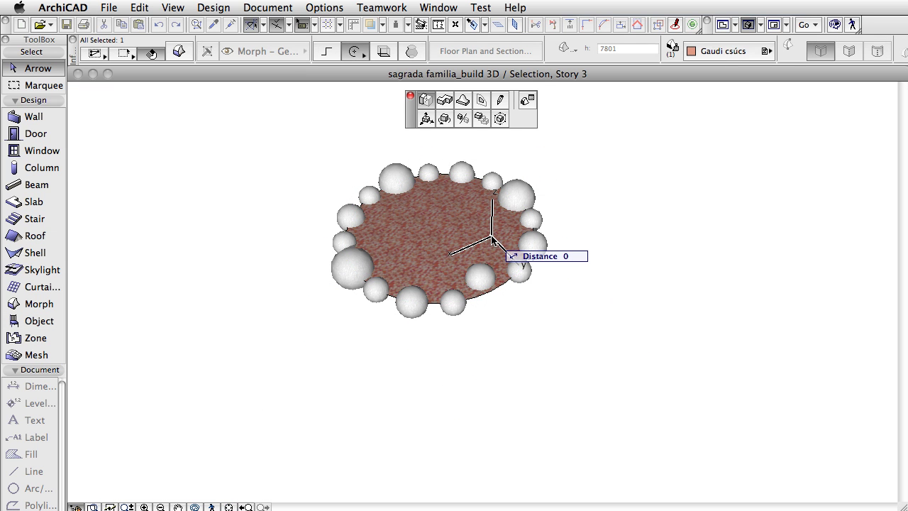
click(500, 269)
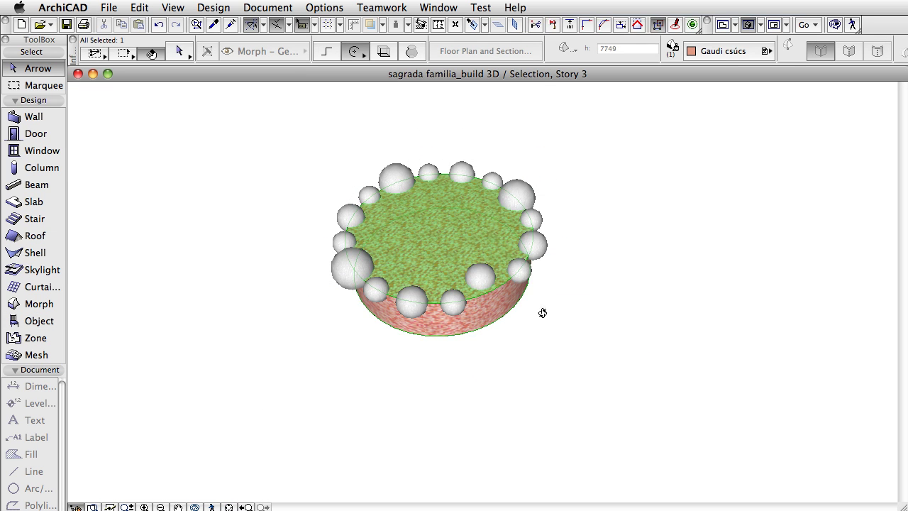
- Push the disc's bottom face down 44 into a thick drum, then return to Story 3
shift+middle_drag(541, 312, 553, 169)
click(488, 268)
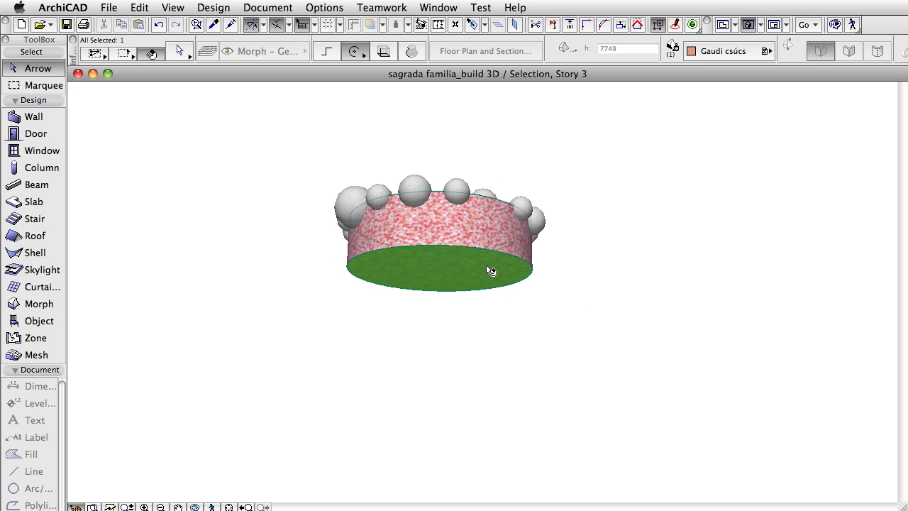
click(513, 253)
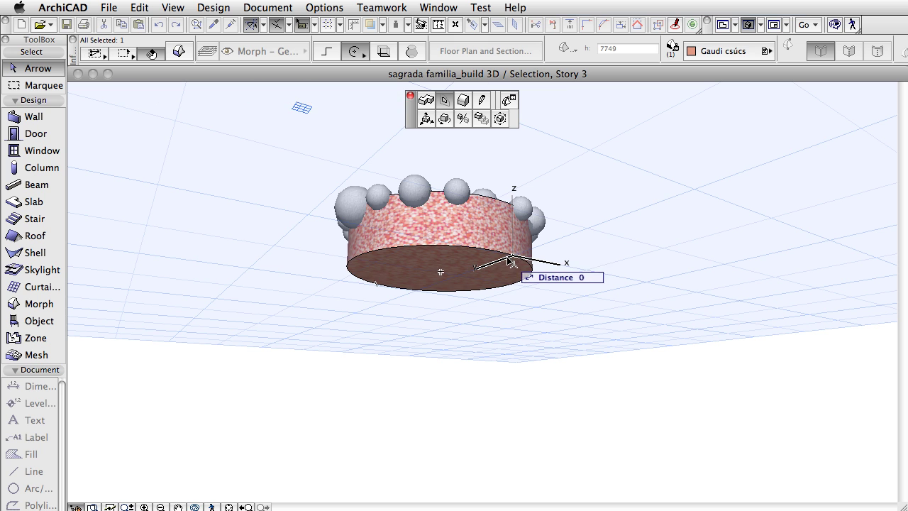
click(512, 254)
click(490, 272)
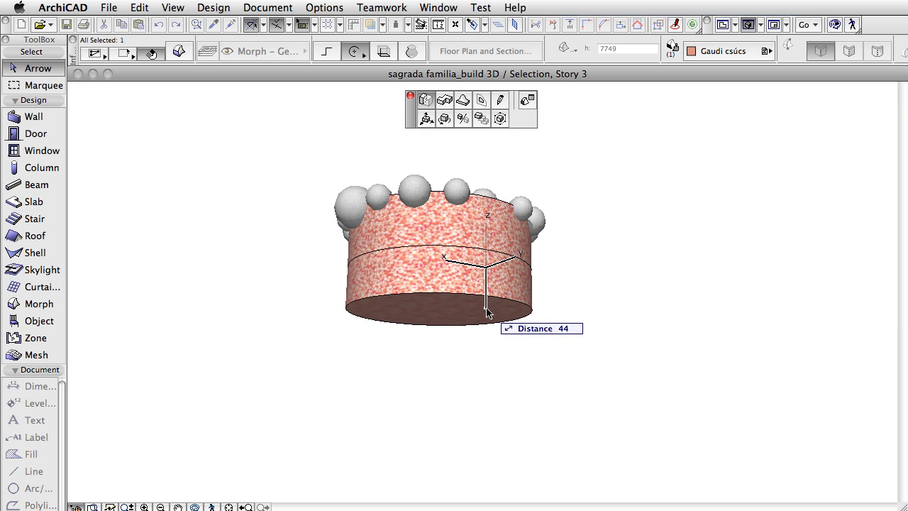
click(487, 316)
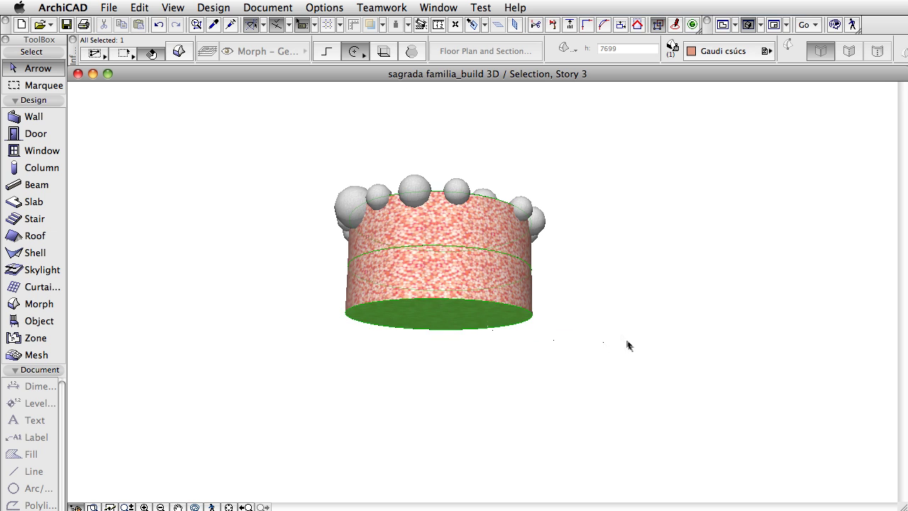
key(F2)
click(560, 264)
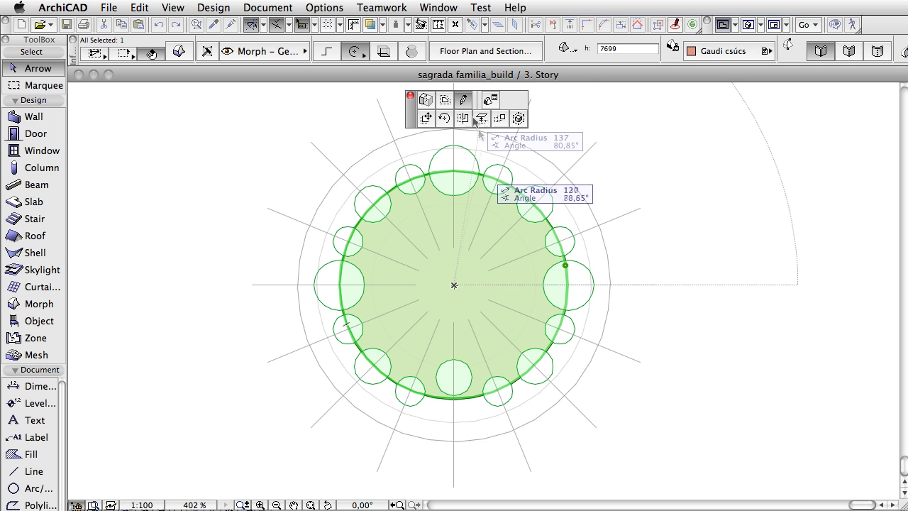
- Draw a teardrop wedge from the disc centre with a straight side and tangent-arc tip
click(474, 119)
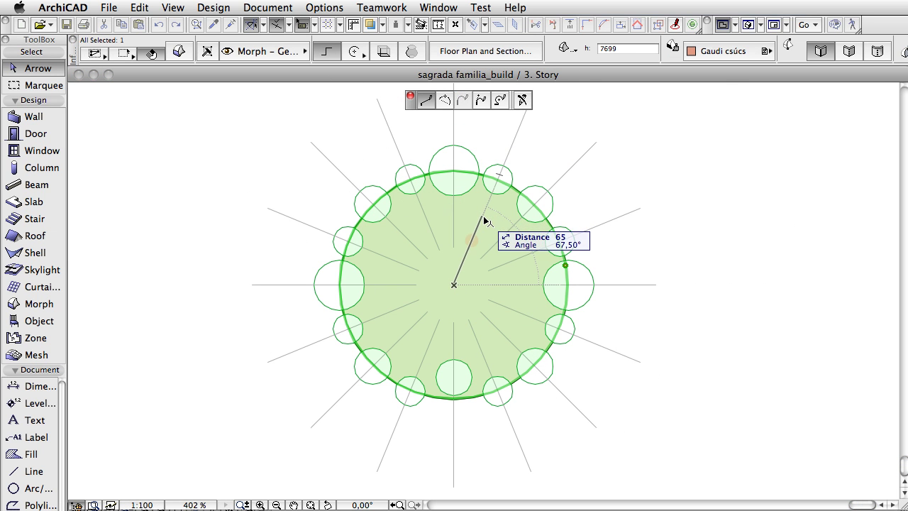
click(482, 217)
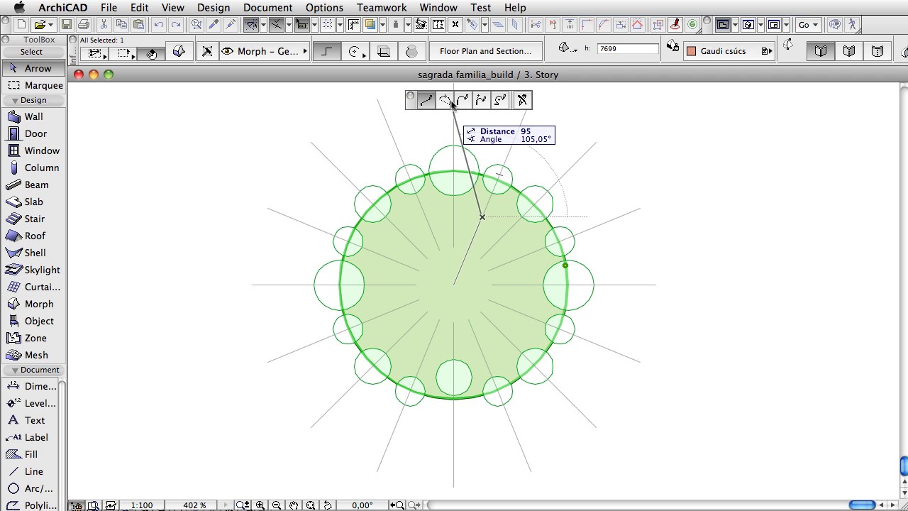
click(463, 100)
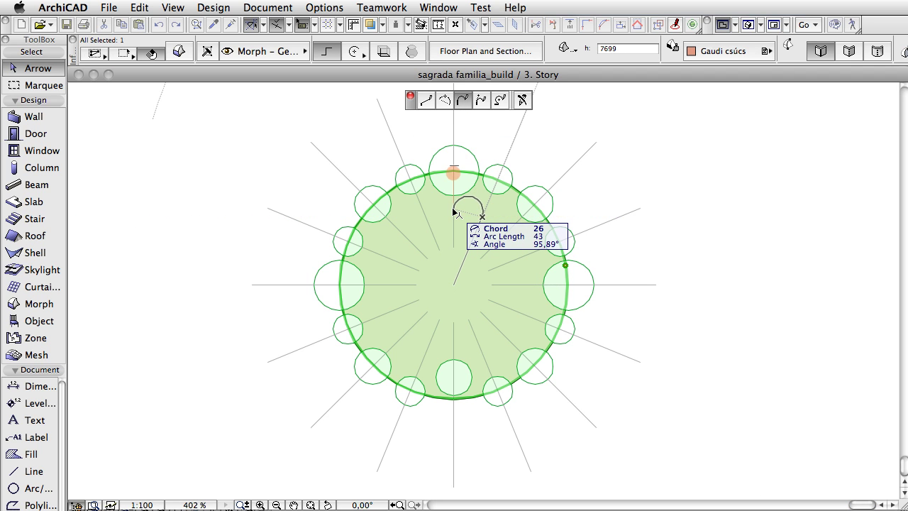
click(454, 208)
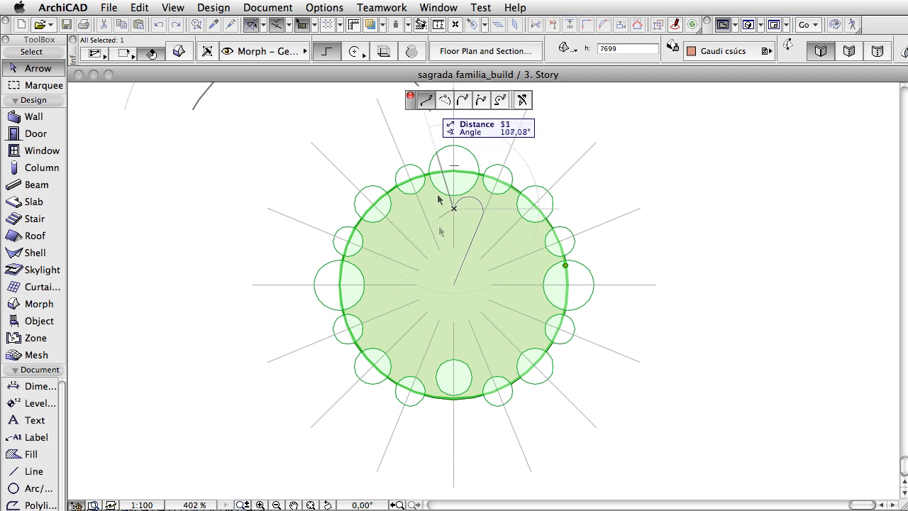
click(454, 282)
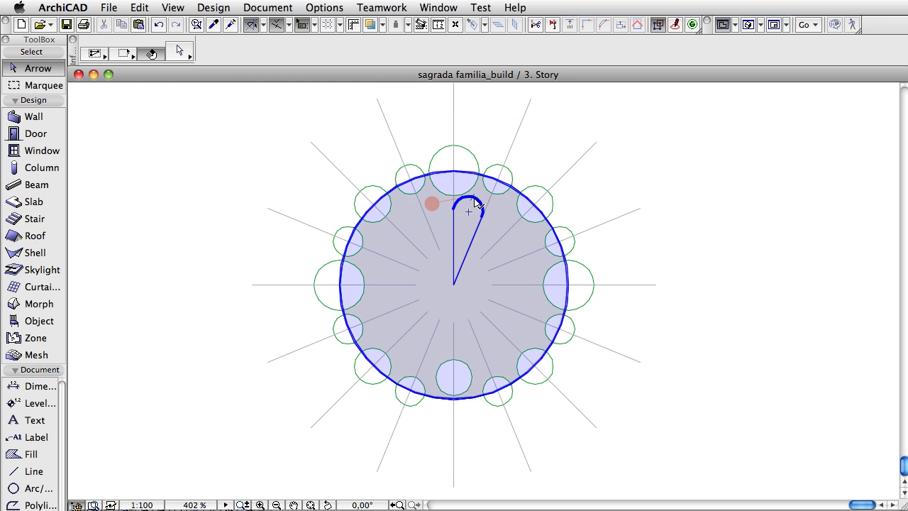
- Mirror the wedge across the vertical axis to form a heart
click(468, 224)
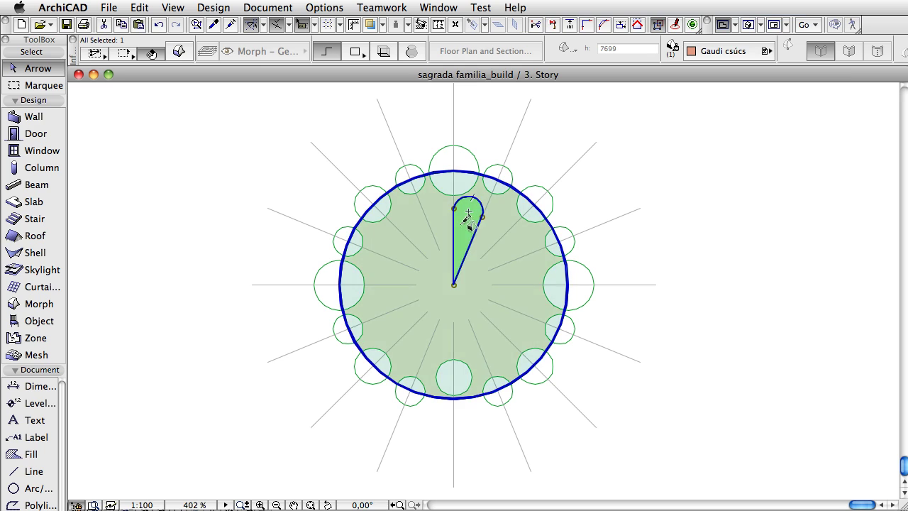
click(454, 285)
click(454, 209)
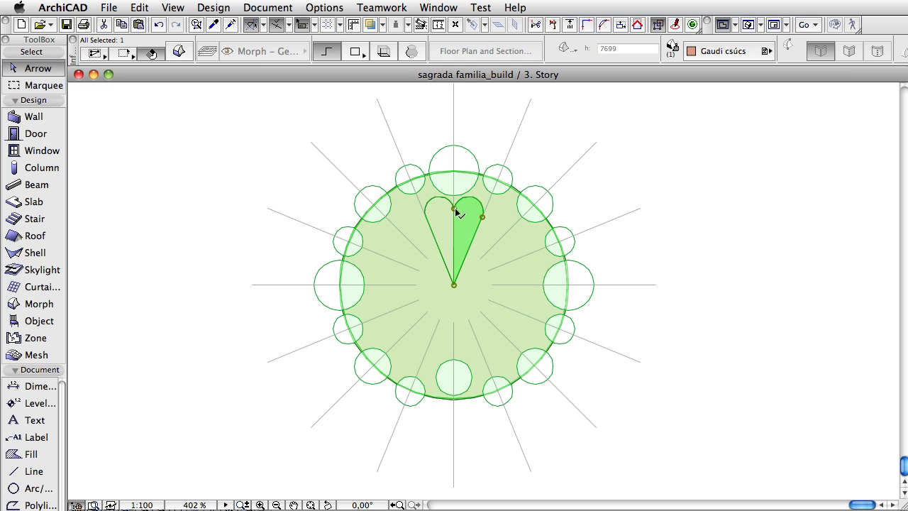
- Offset the wedge outline in 3D and place the offset copy on the disc
key(F5)
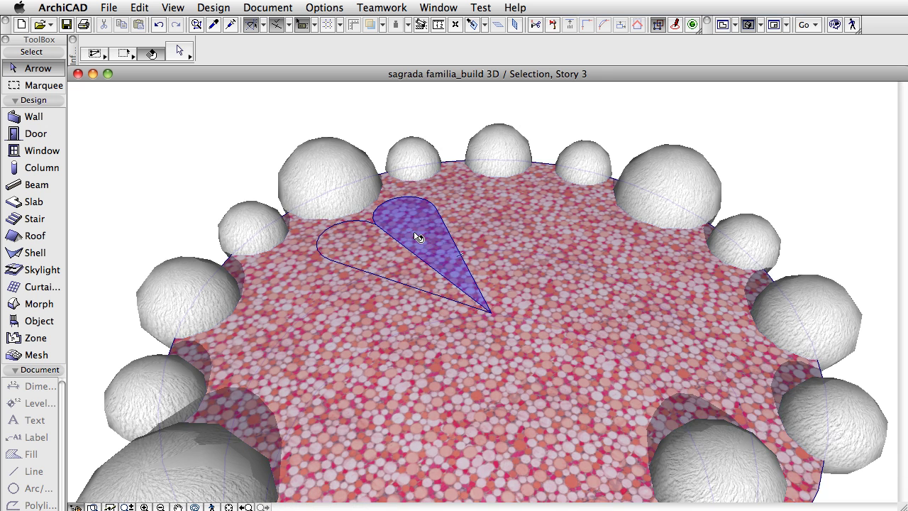
click(446, 229)
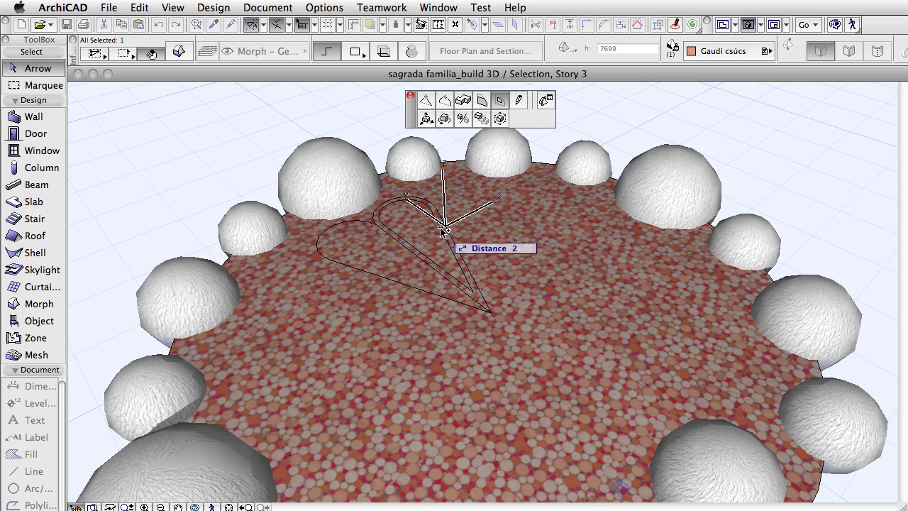
key(Return)
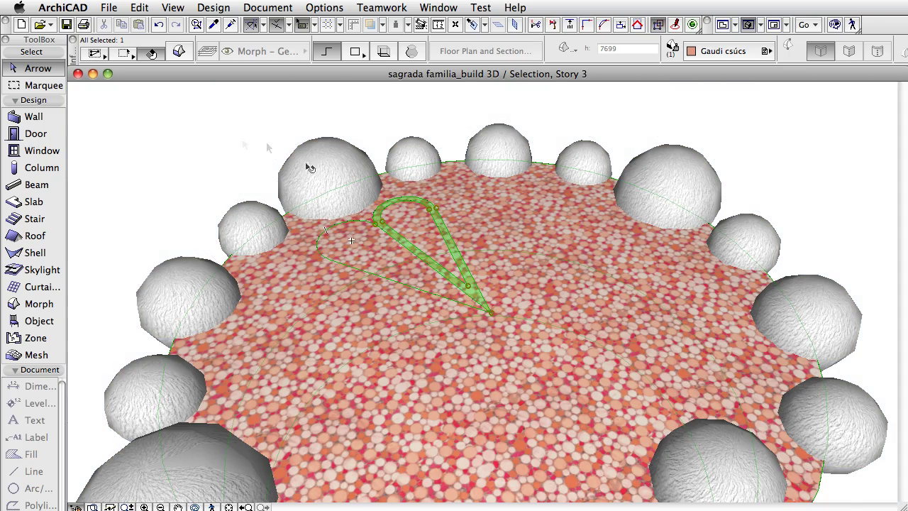
shift+middle_drag(310, 167, 473, 222)
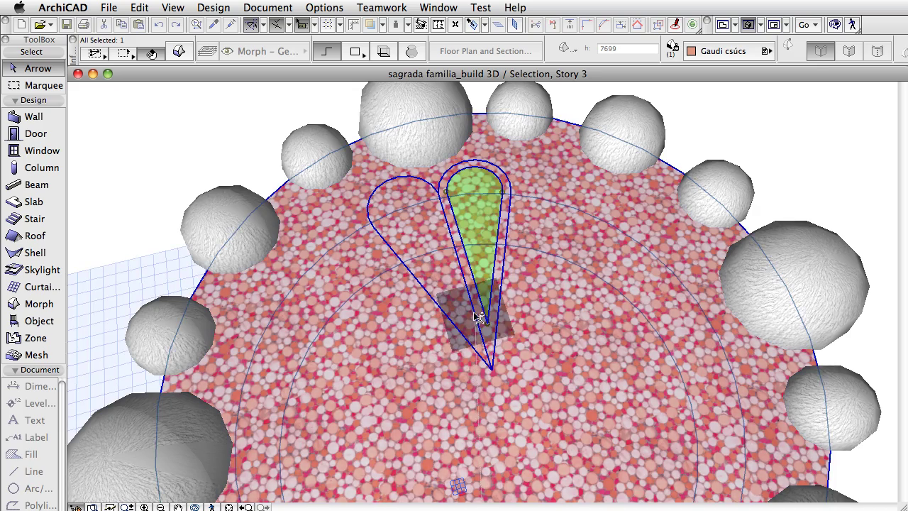
click(471, 315)
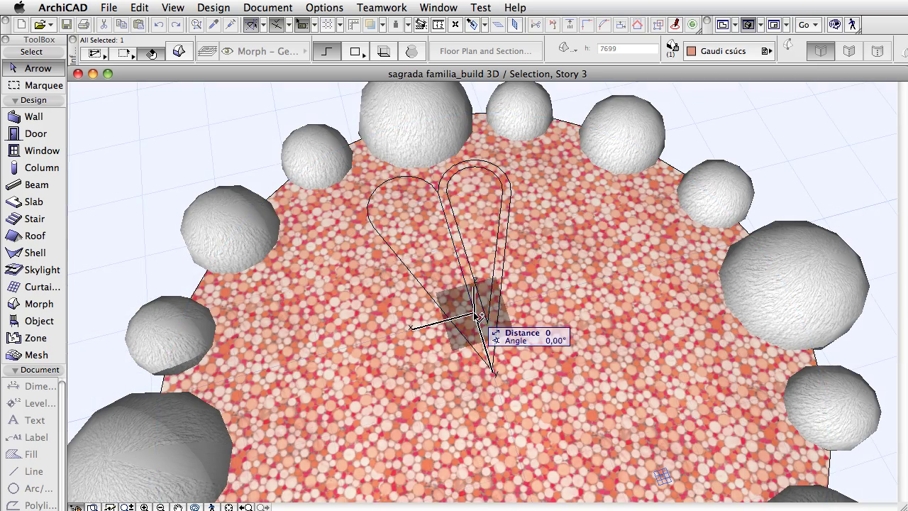
click(446, 196)
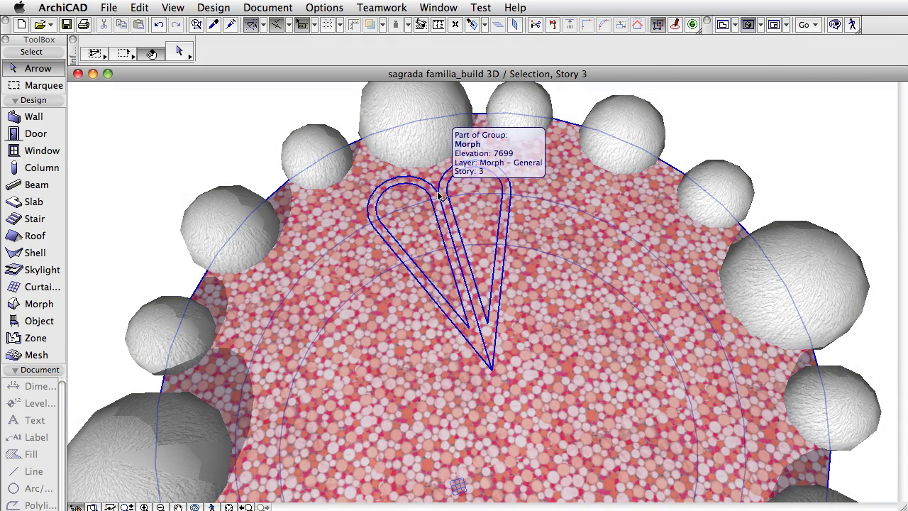
- Give the heart-shaped morph outline a yellow surface material
click(489, 335)
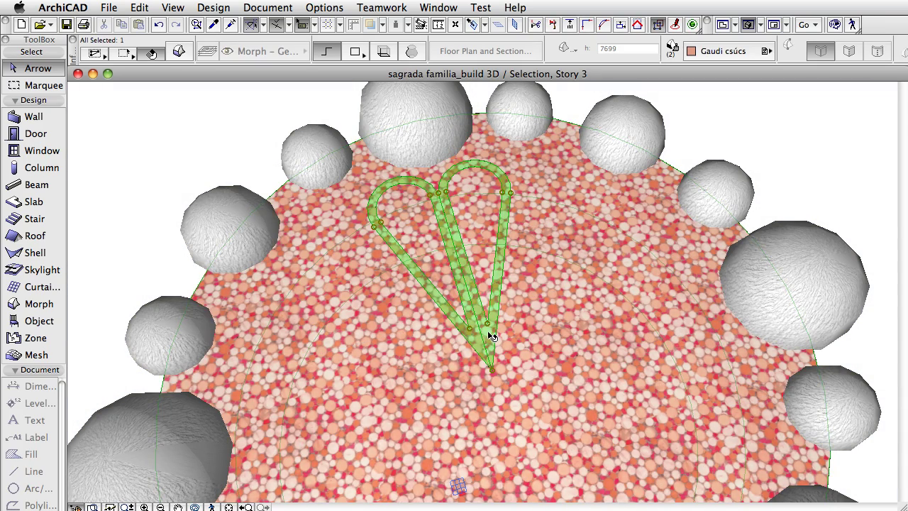
click(725, 51)
click(829, 334)
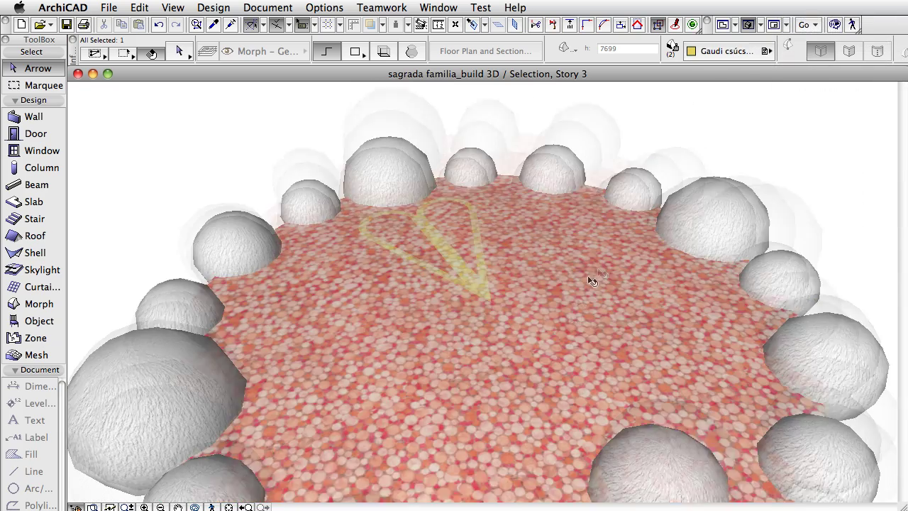
scroll(498, 271, up, 3)
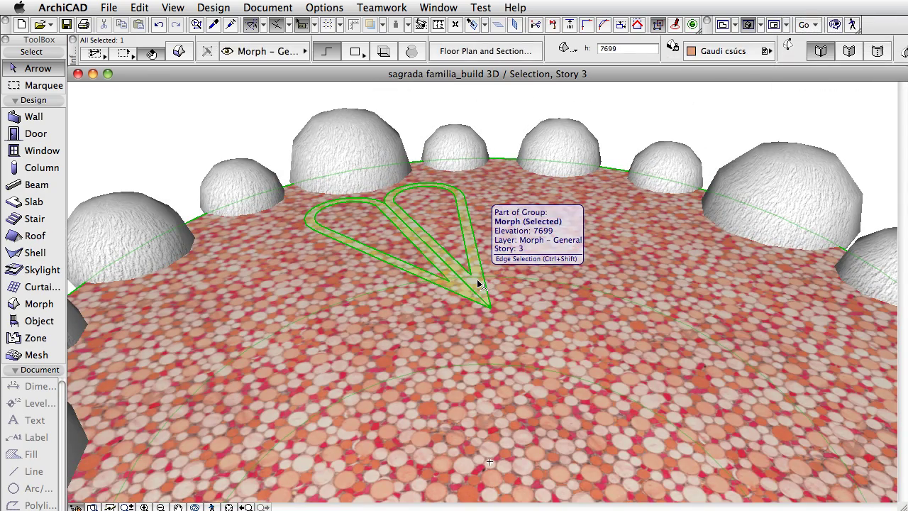
- Push the heart's right loop face up to raise its wall
click(476, 279)
click(482, 290)
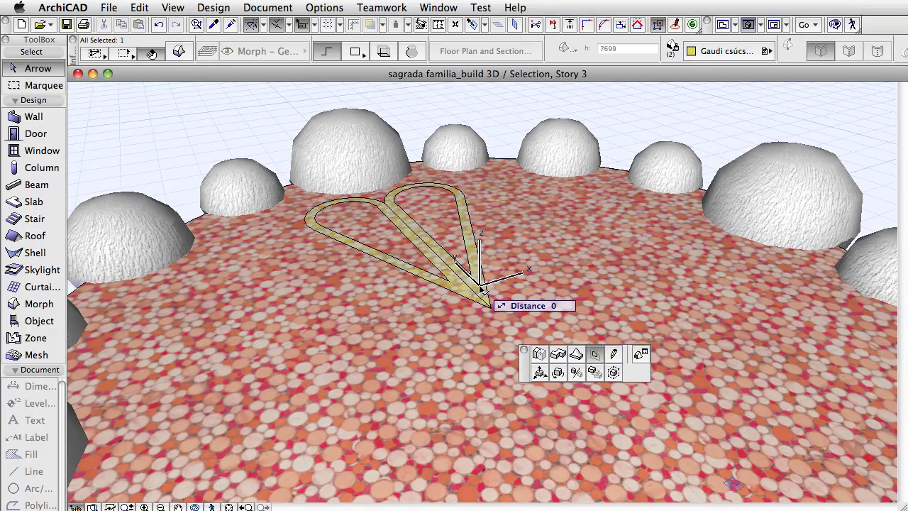
drag(524, 350, 411, 98)
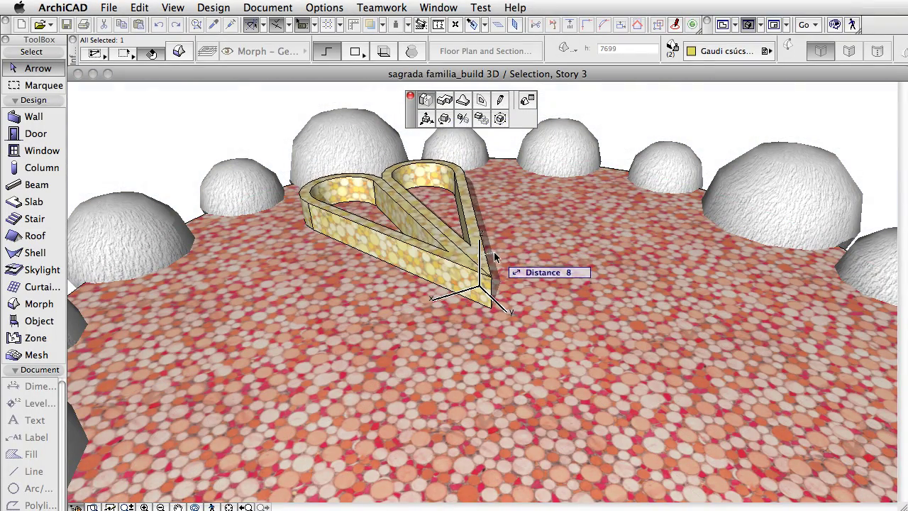
click(490, 256)
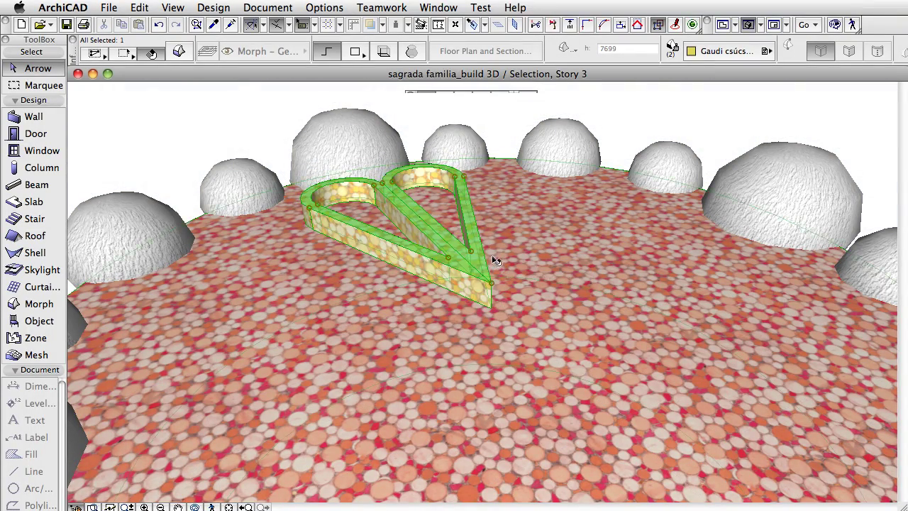
scroll(428, 225, up, 3)
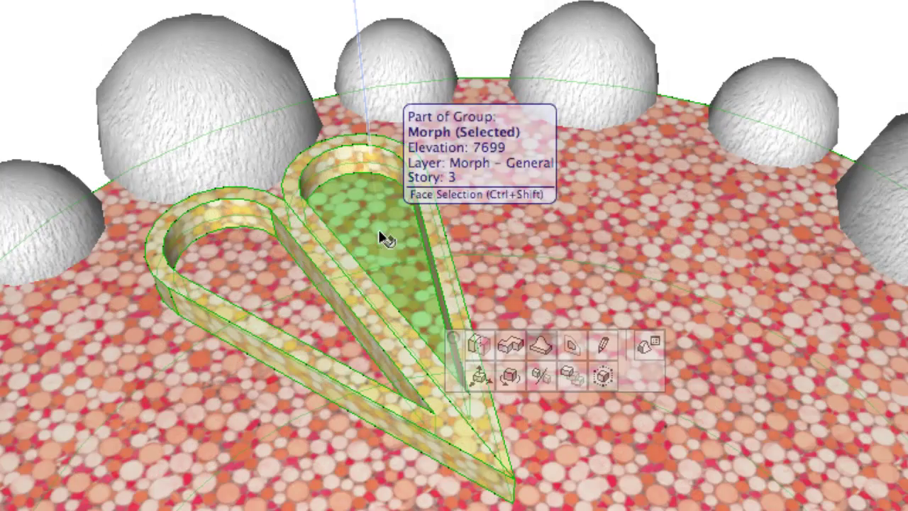
- Offset the heart rim faces inward for thinner walls, then marquee-select the heart in plan
click(383, 239)
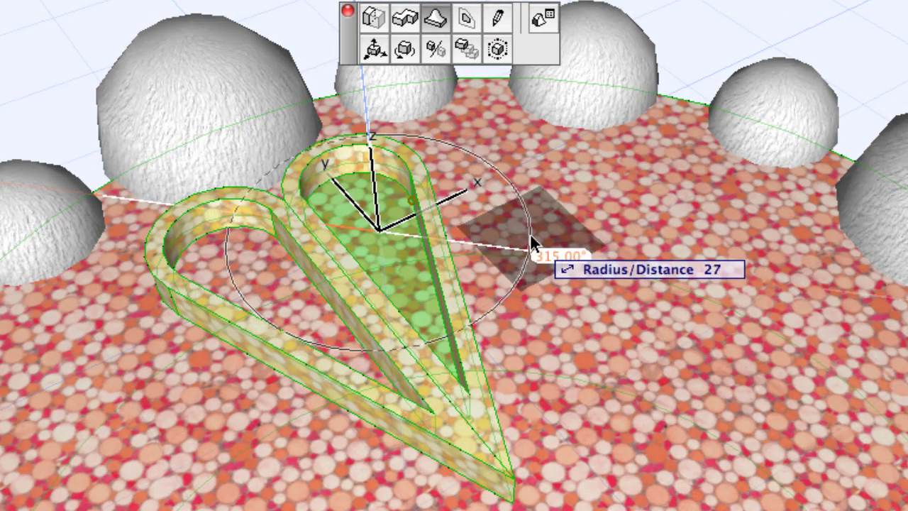
click(576, 257)
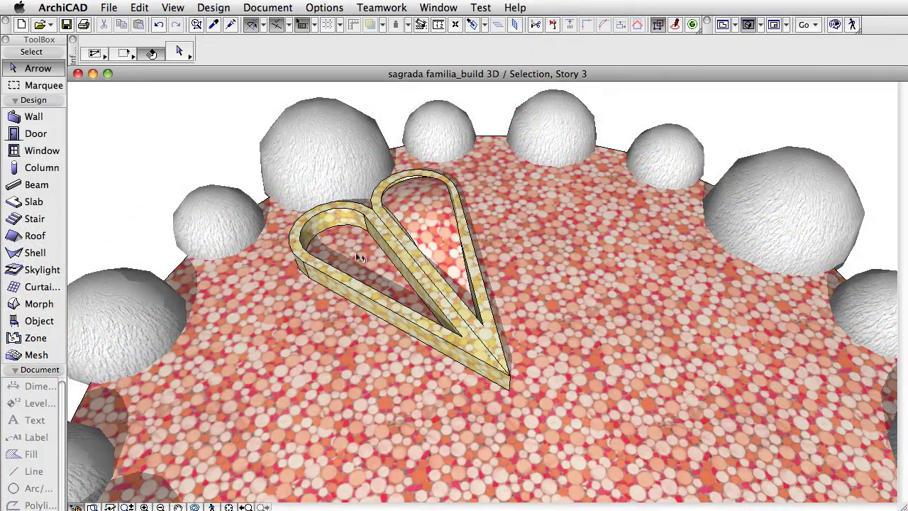
click(362, 260)
click(361, 261)
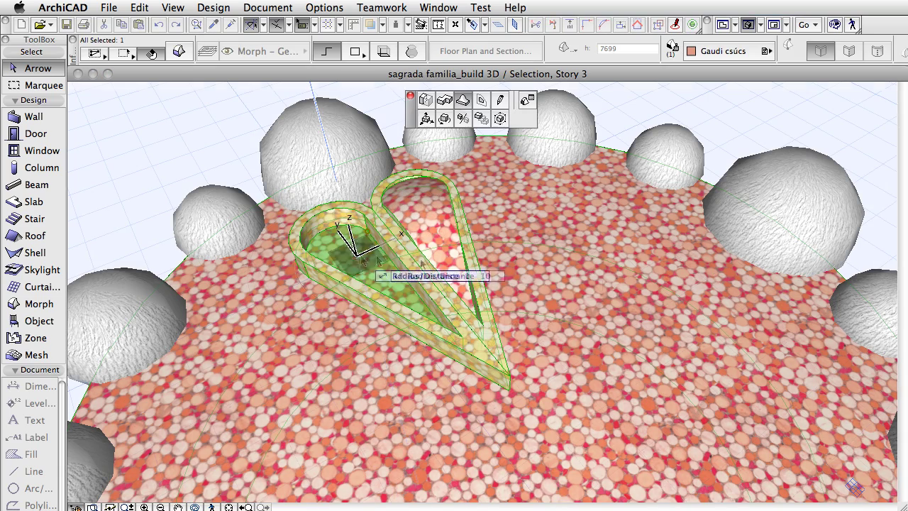
click(483, 275)
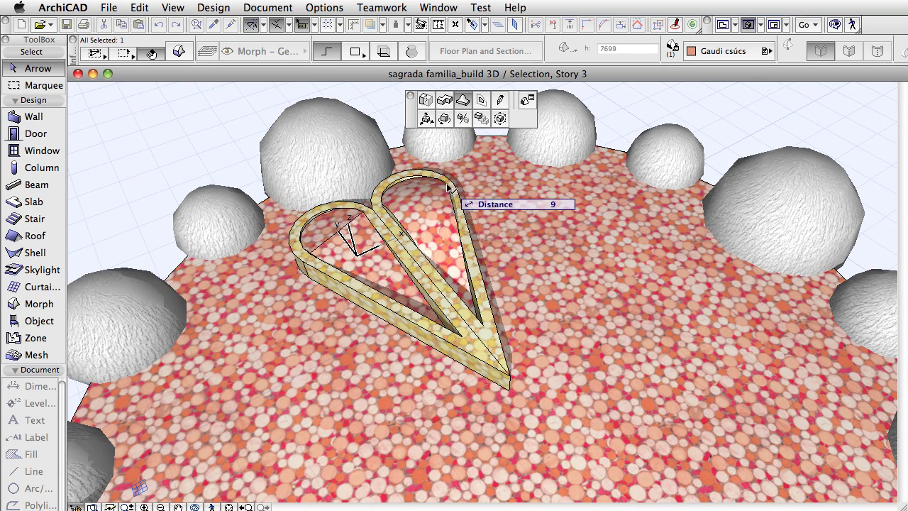
key(Return)
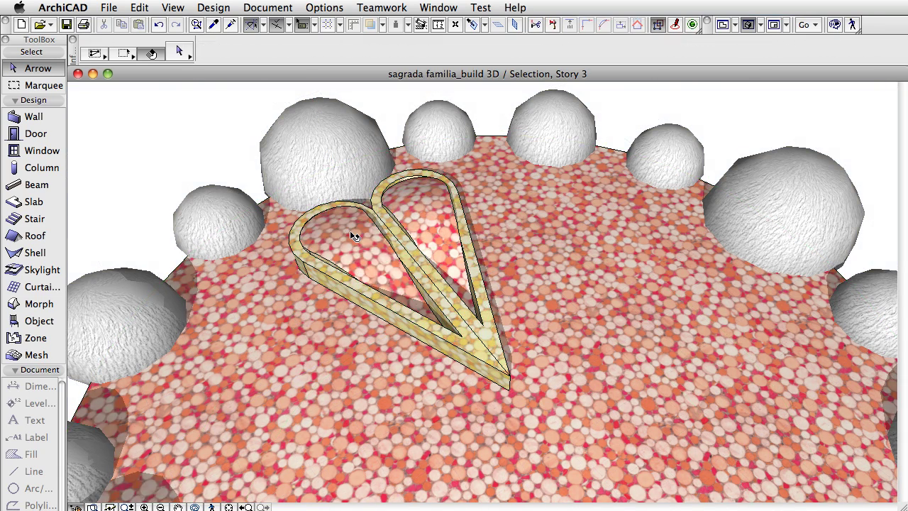
key(F2)
mouse_move(162, 100)
mouse_down()
mouse_move(465, 423)
mouse_move(488, 492)
mouse_up()
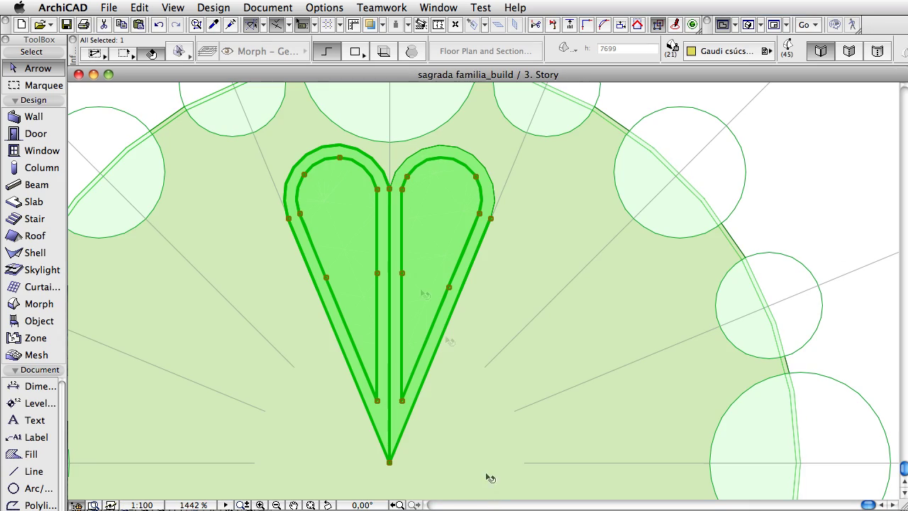
- Multiply the heart into rotated copies around a centre point at its tip
key(ctrl+apostrophe)
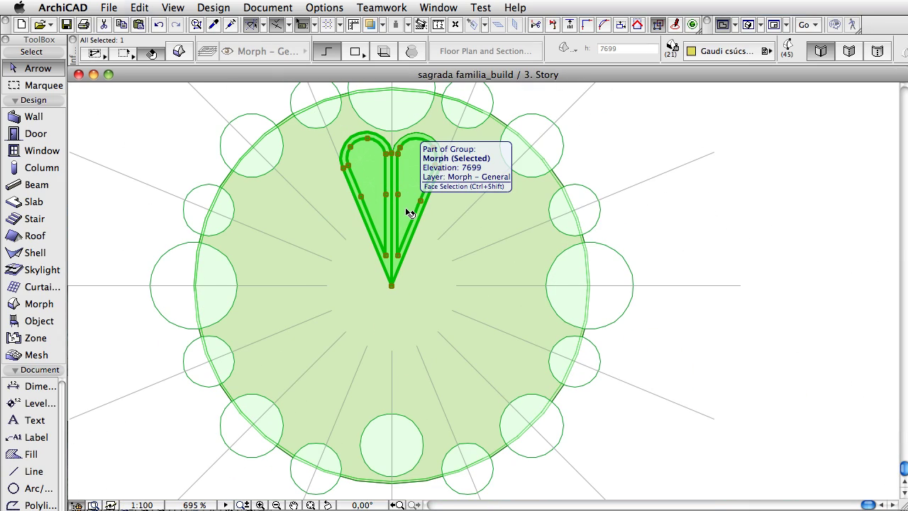
key(ctrl+u)
click(779, 401)
click(392, 285)
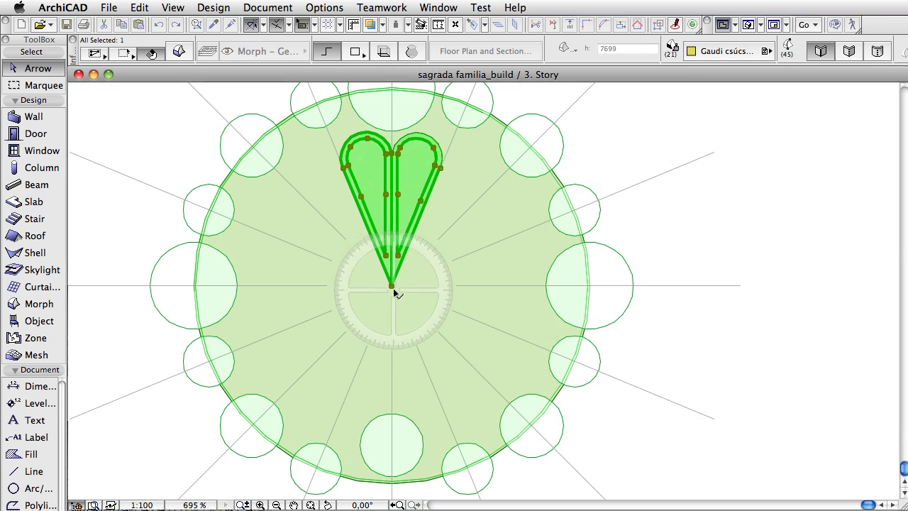
click(480, 289)
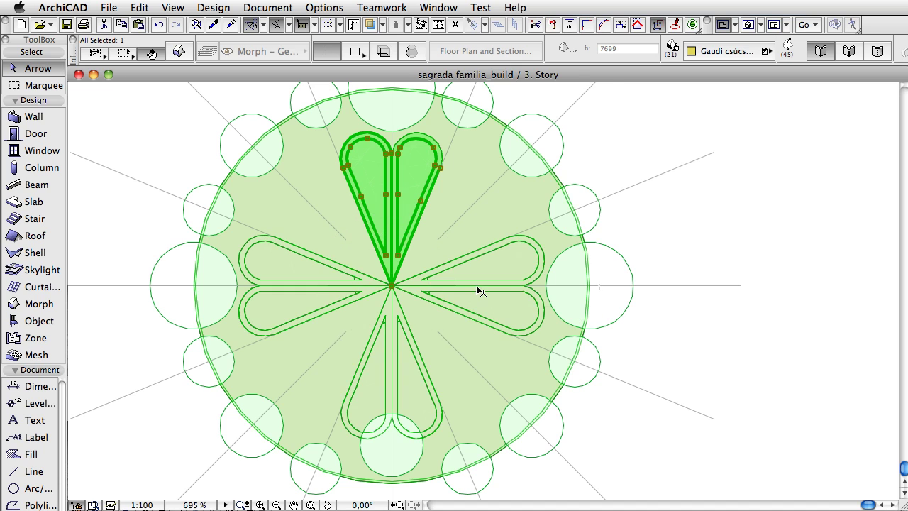
- Convert every element in the 3D view into morphs
key(F3)
key(ctrl+a)
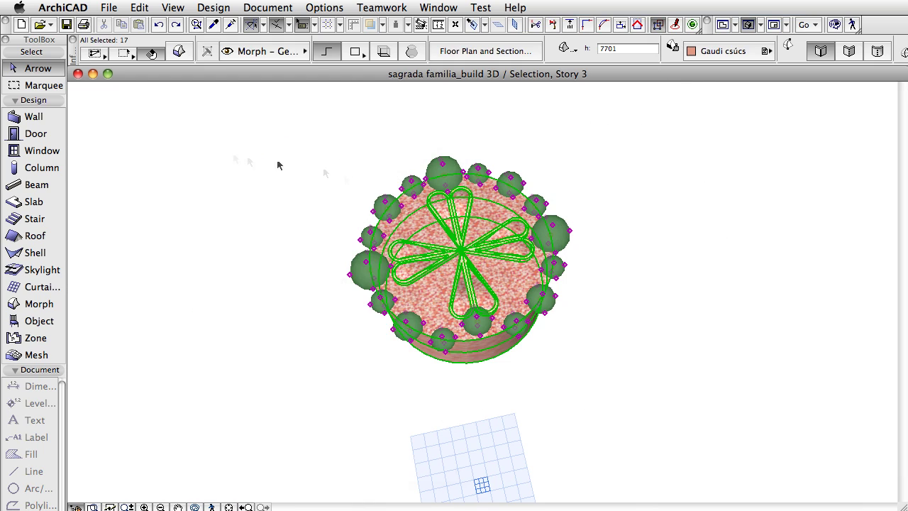
right_click(248, 155)
click(367, 278)
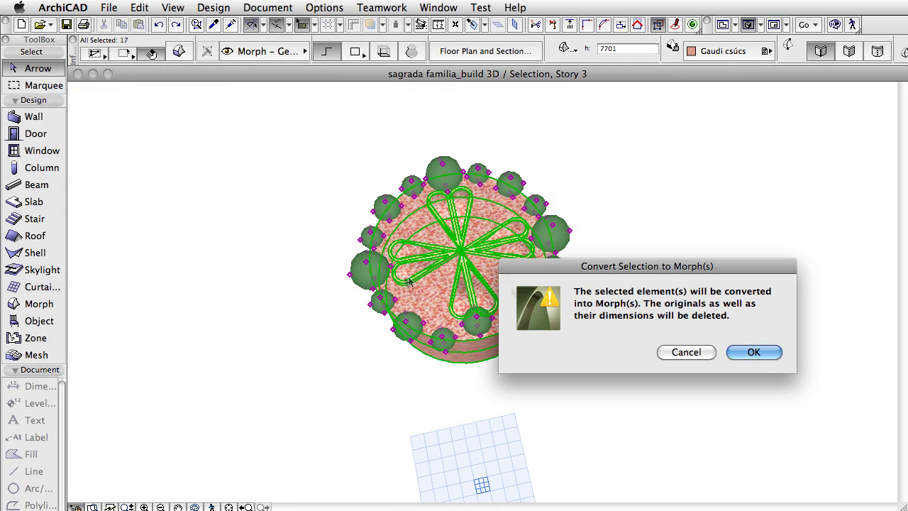
click(738, 354)
- Rotate the cake-shaped piece onto its side above the pillar
drag(730, 349, 634, 241)
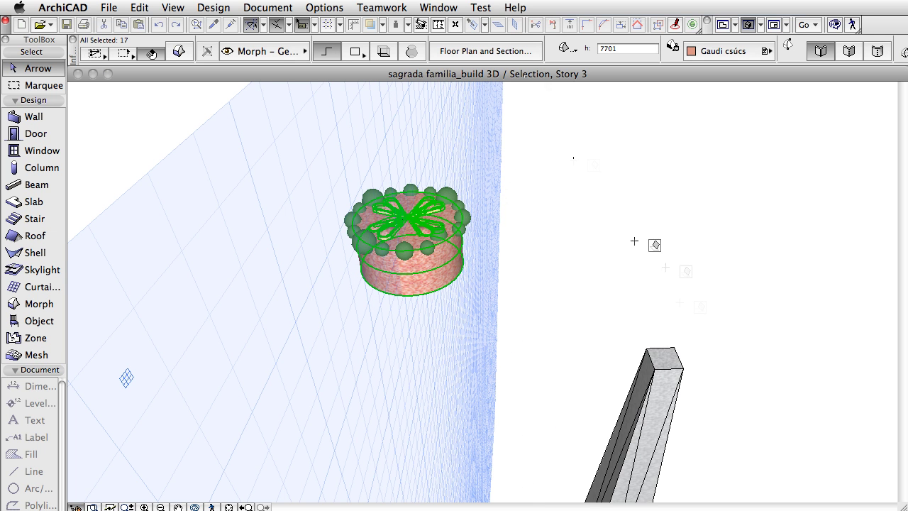
click(645, 346)
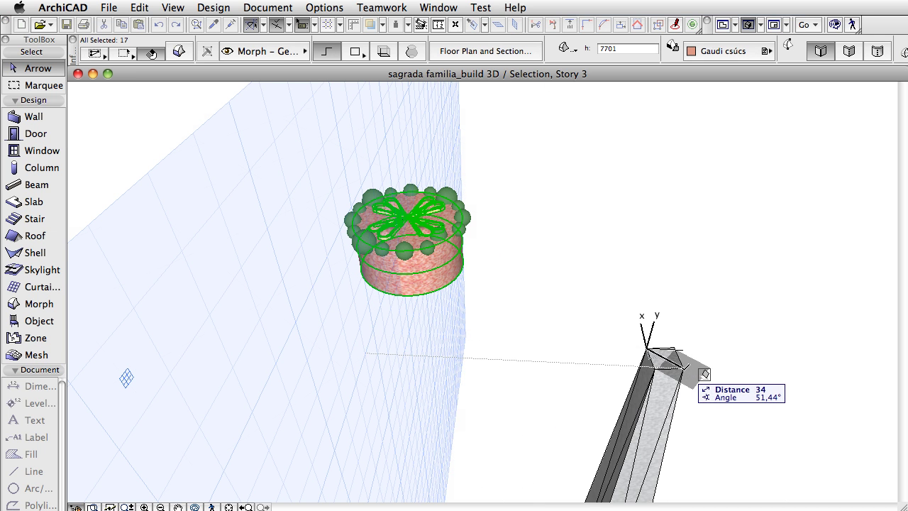
key(Tab)
key(Tab)
click(475, 252)
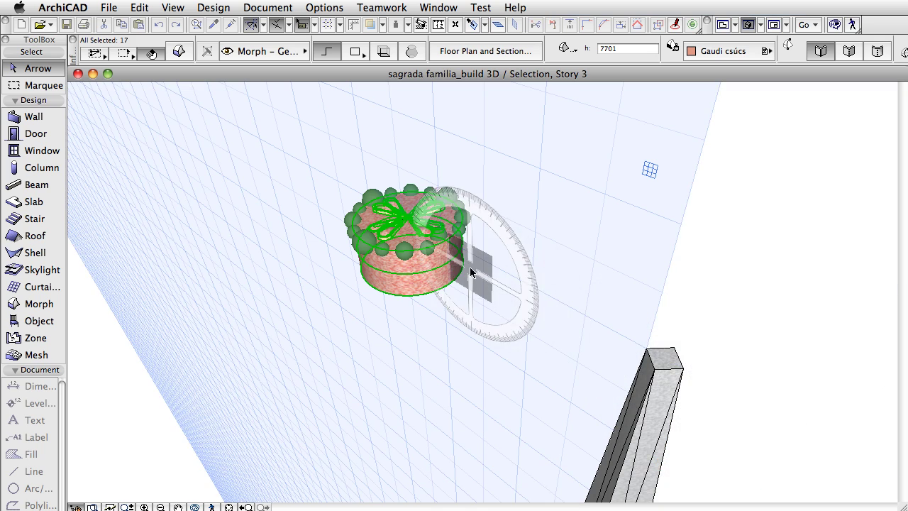
key(Tab)
click(556, 303)
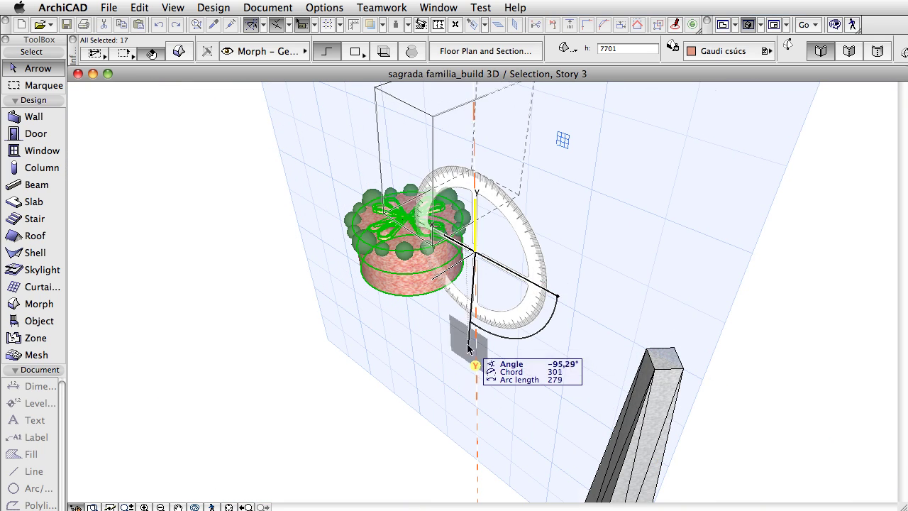
click(600, 298)
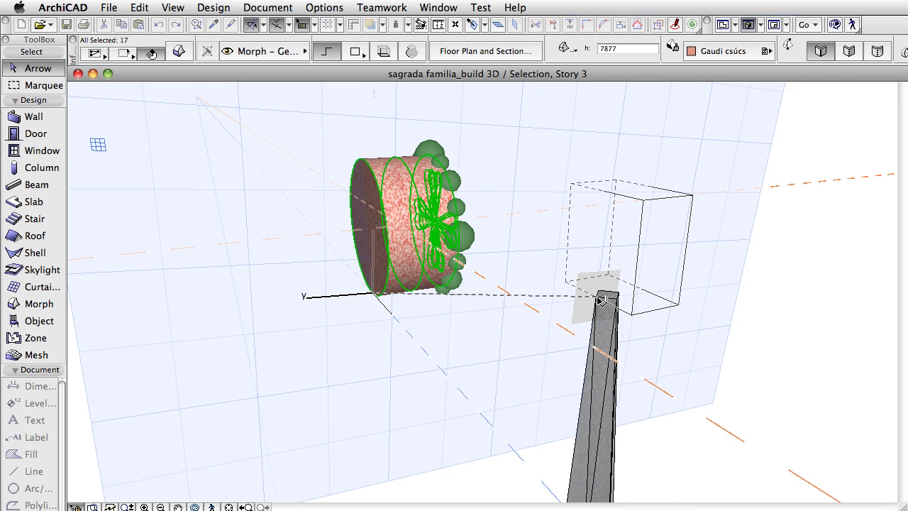
- Mirror a copy of the cake's elements to the other side
drag(543, 125, 441, 445)
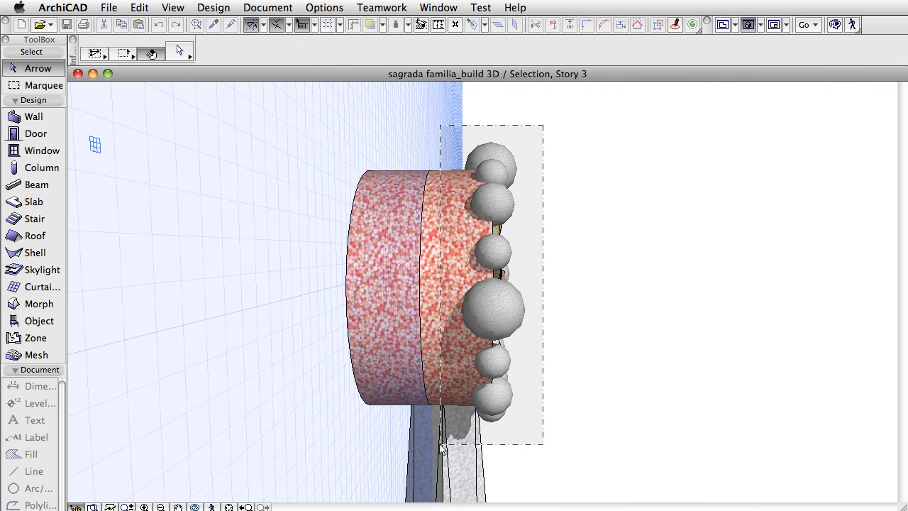
right_click(234, 125)
mouse_move(351, 192)
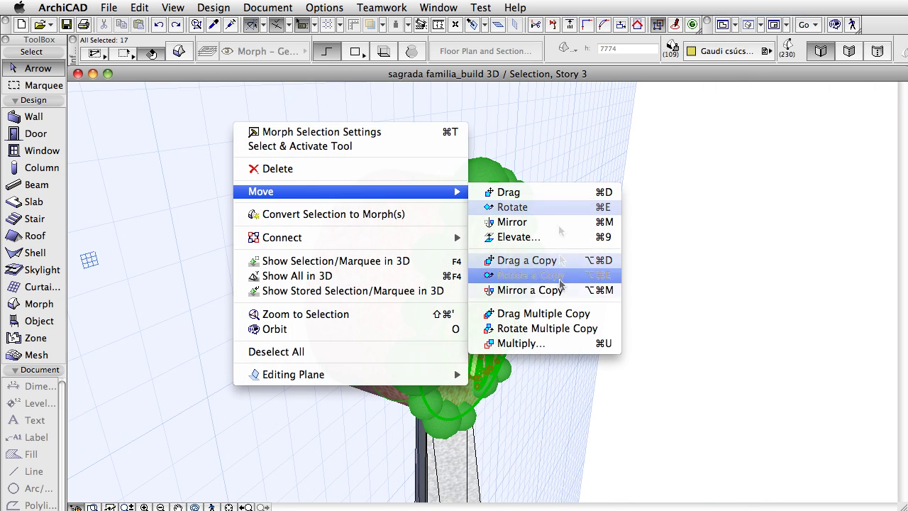
click(558, 292)
click(378, 254)
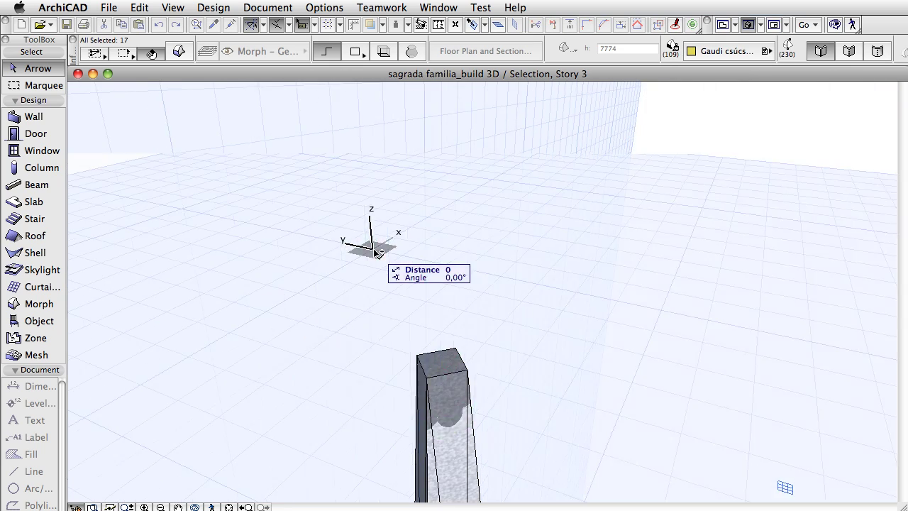
click(464, 190)
- Rotate the right half of the model about a fixed centre
mouse_move(234, 202)
shift+middle_down()
mouse_move(494, 184)
mouse_move(608, 260)
mouse_move(553, 251)
shift+middle_up()
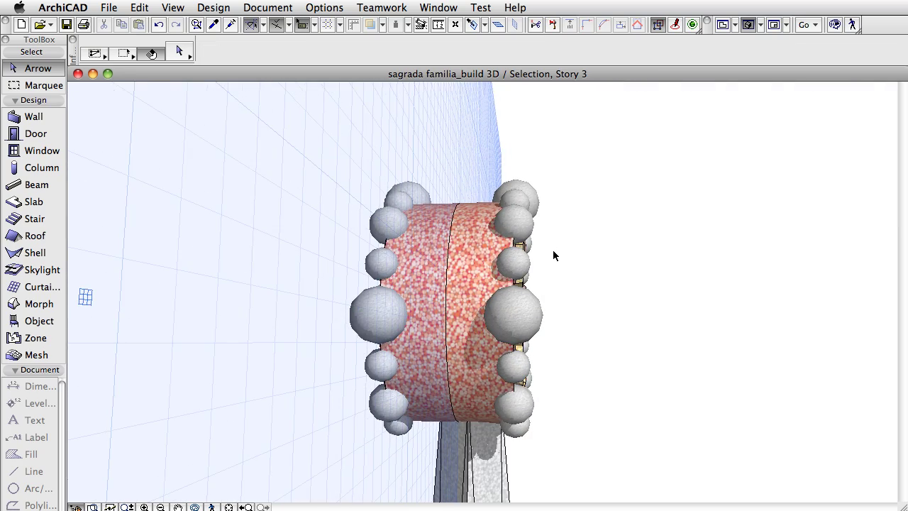
drag(616, 143, 481, 435)
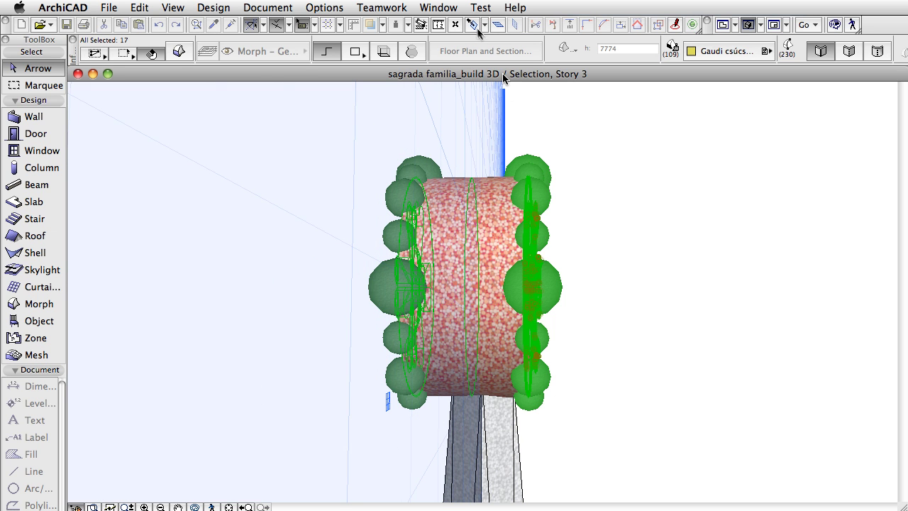
click(525, 460)
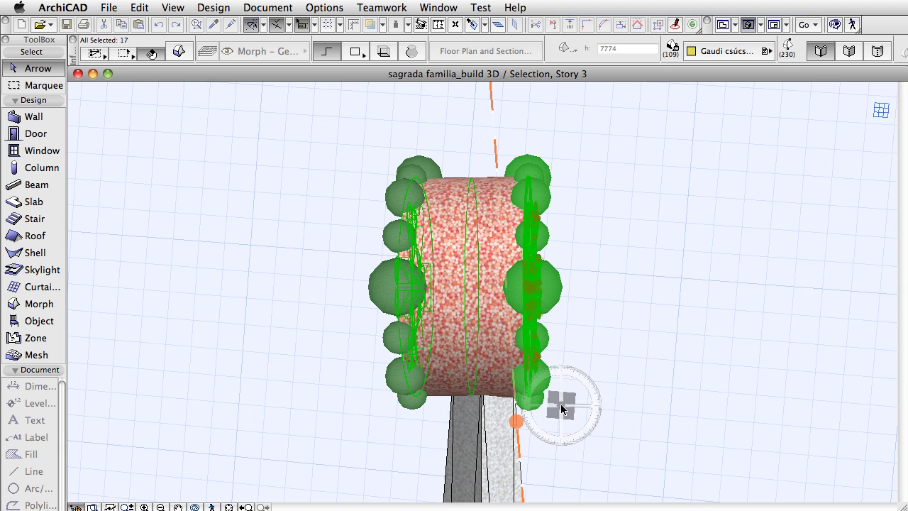
click(560, 408)
click(725, 408)
click(730, 436)
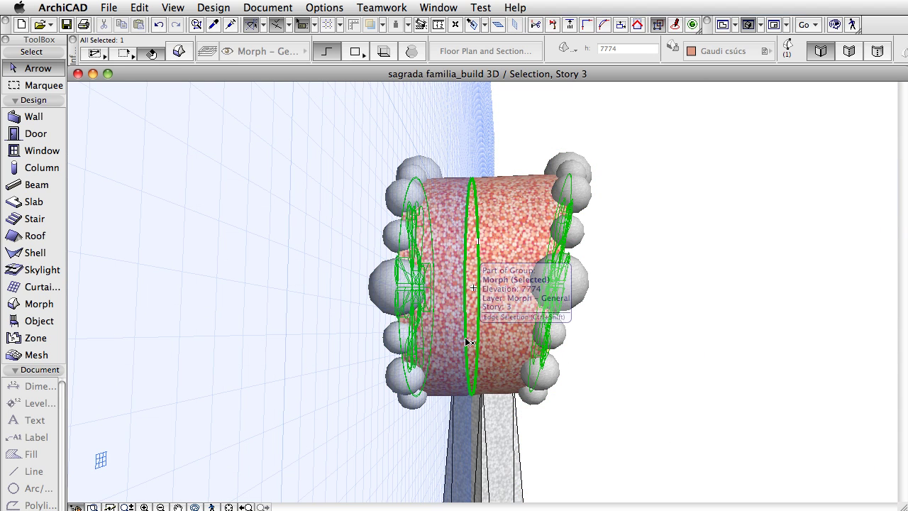
- Move the drum morph into place on the pillar and select the drum's left half
click(469, 386)
click(515, 392)
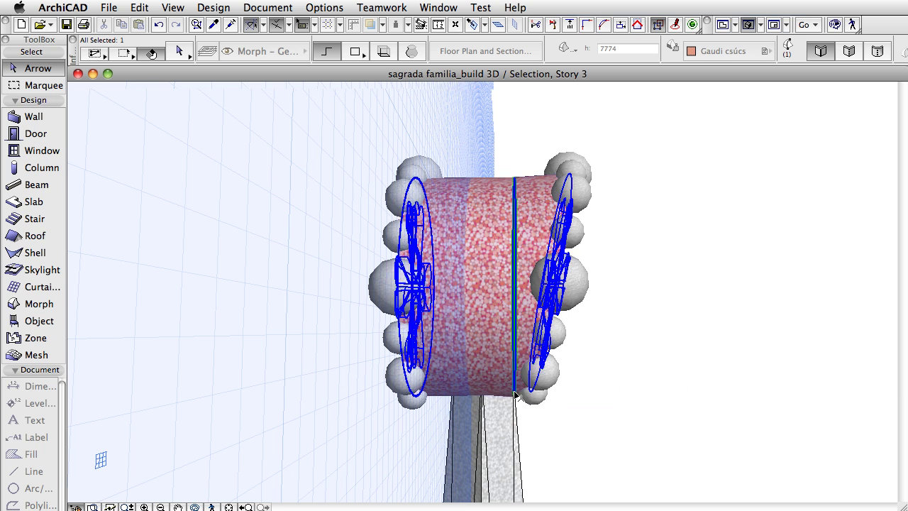
click(700, 393)
shift+middle_drag(474, 346, 453, 126)
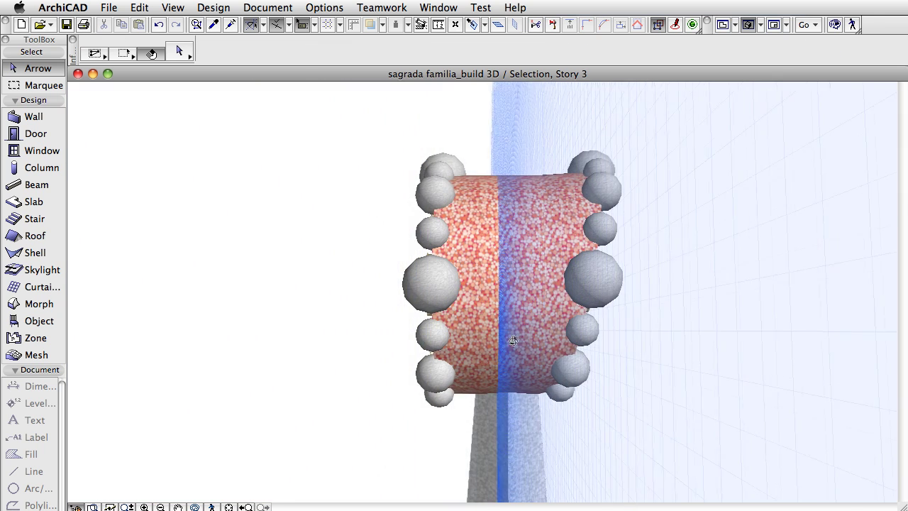
drag(474, 127, 343, 425)
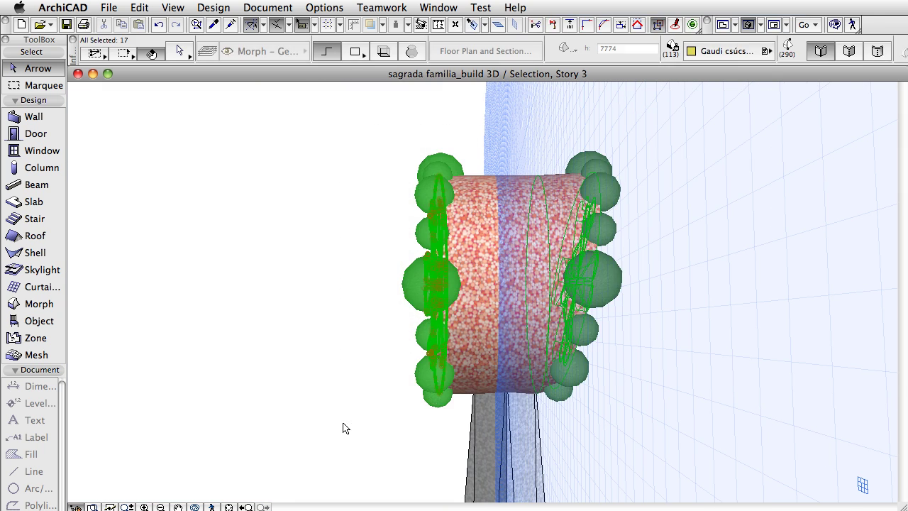
key(ctrl+e)
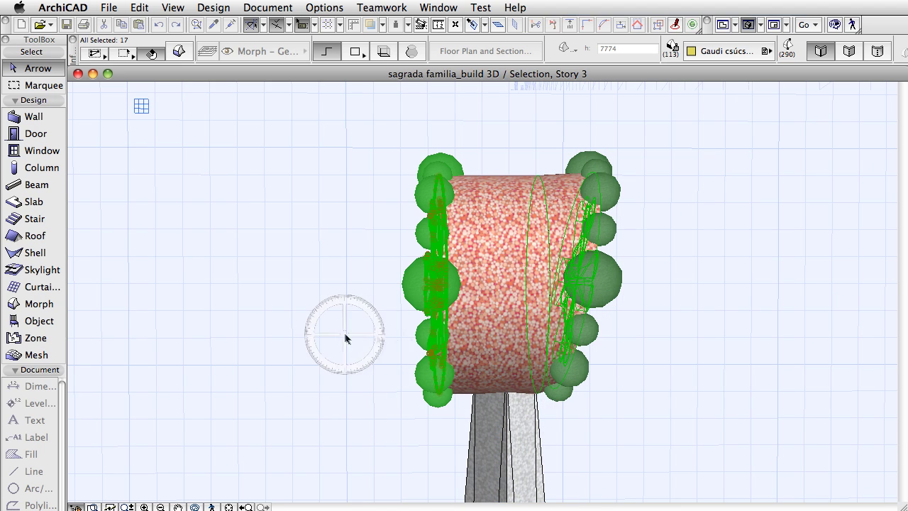
- Rotate the selected drum half about its centre point
click(410, 339)
click(156, 335)
click(521, 205)
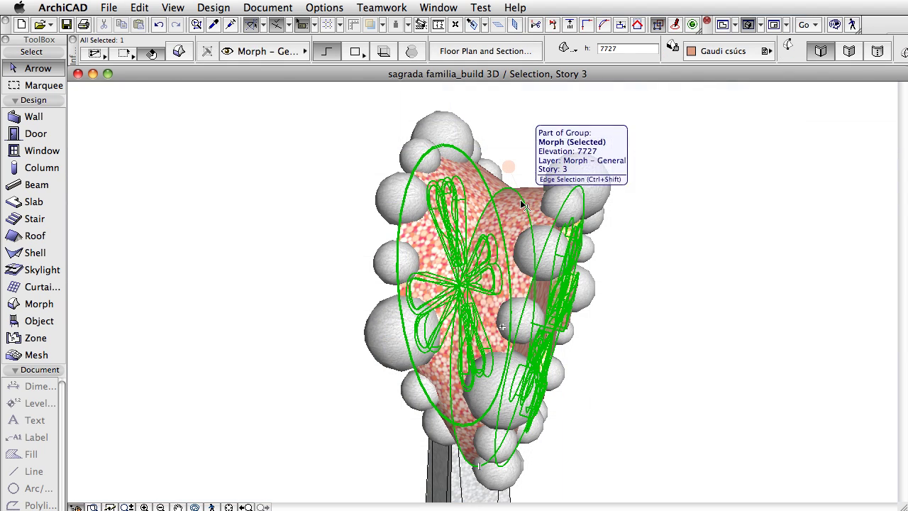
click(461, 142)
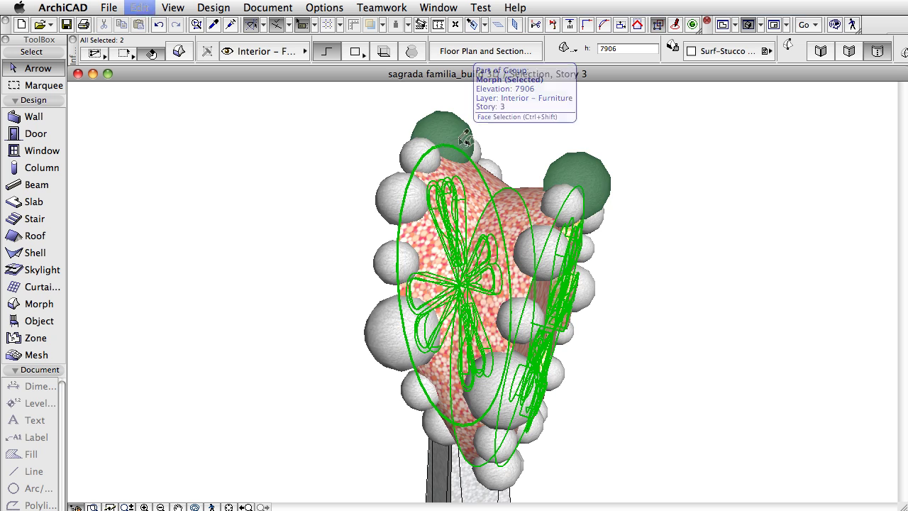
key(ctrl+a)
right_click(276, 135)
key(Escape)
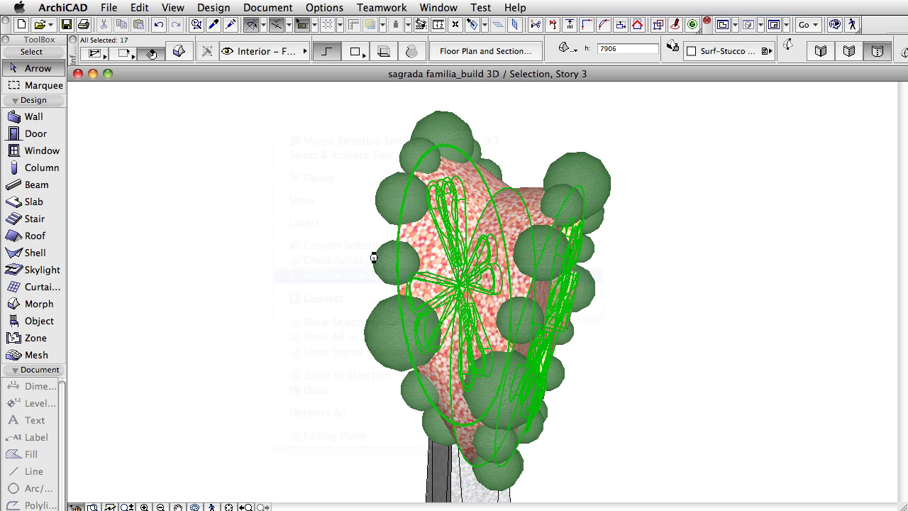
click(277, 217)
- Offset two faces of the stone drum to reshape it into a tapering pinnacle
click(506, 191)
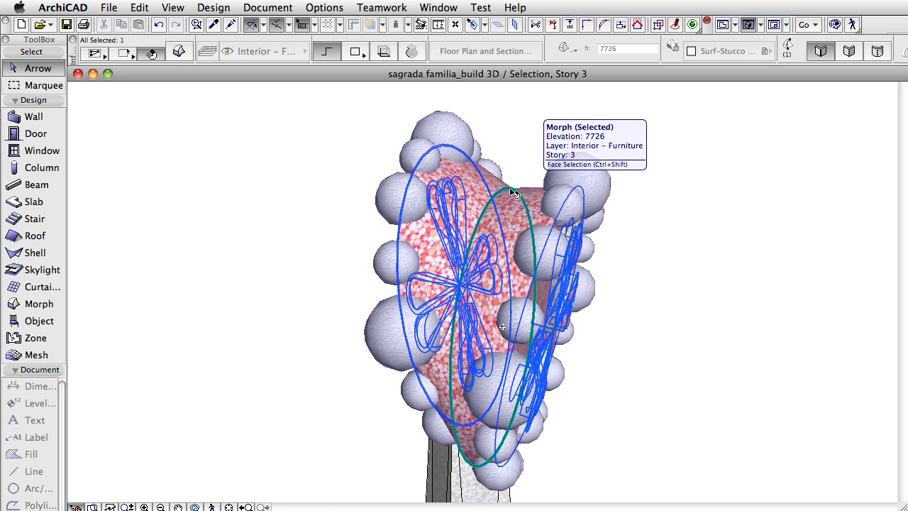
click(505, 192)
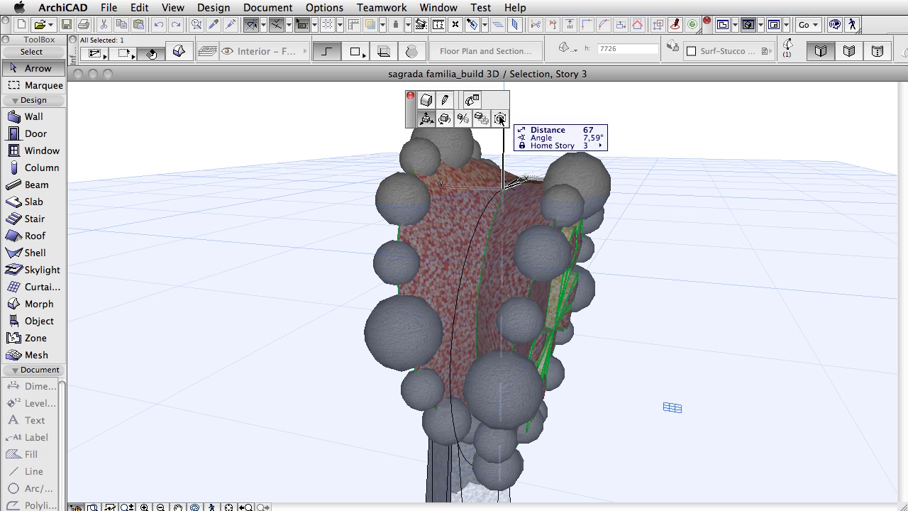
key(Tab)
click(464, 211)
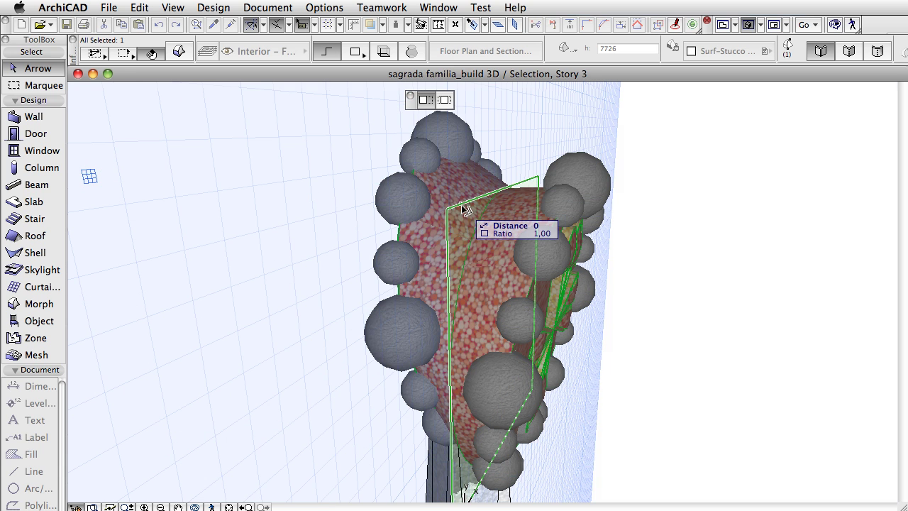
click(464, 225)
shift+middle_drag(461, 227, 521, 360)
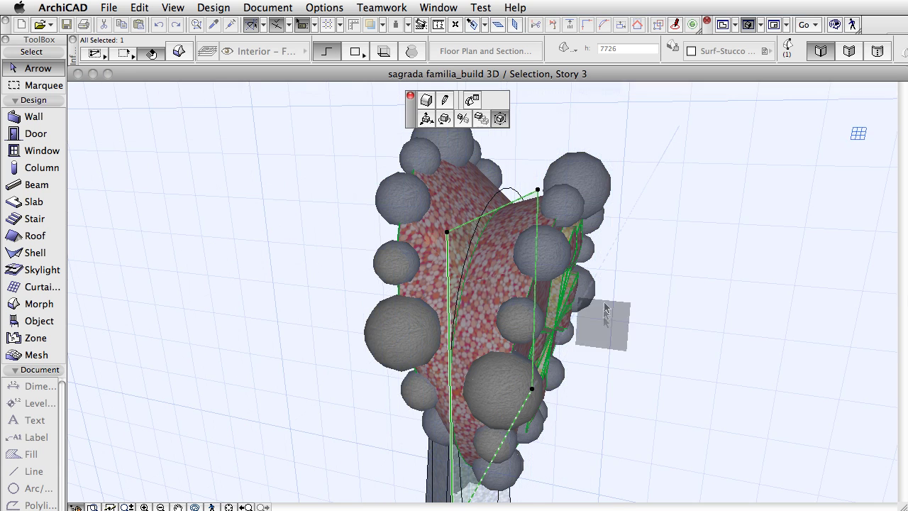
click(522, 360)
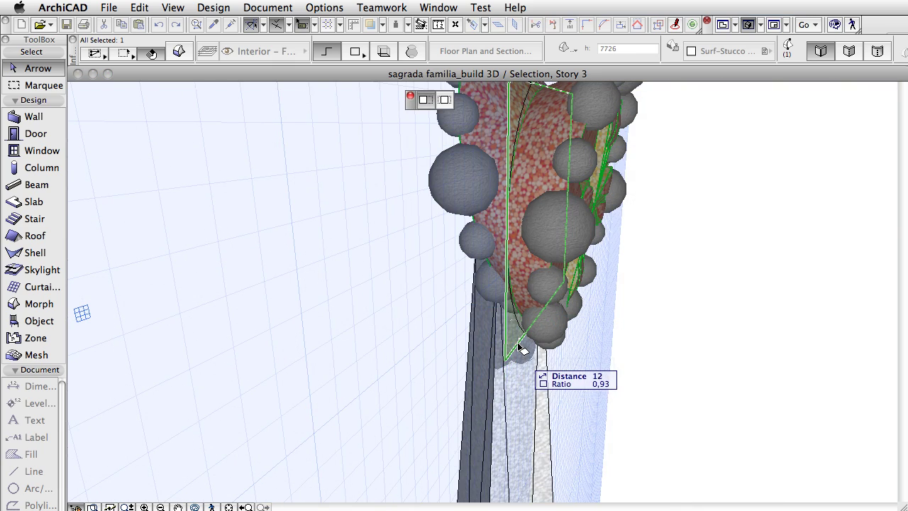
click(521, 347)
mouse_move(346, 287)
shift+middle_down()
mouse_move(338, 310)
mouse_move(395, 222)
shift+middle_up()
click(482, 163)
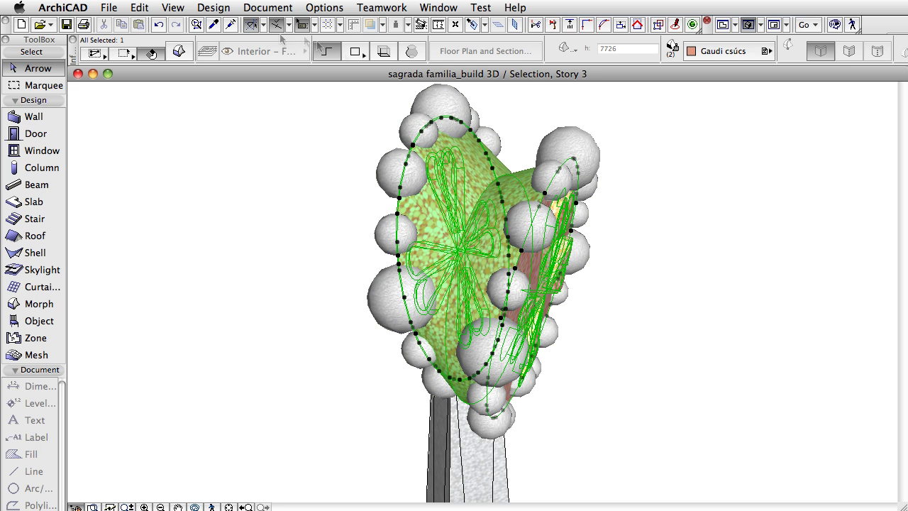
- Apply Smooth & Merge Faces to the reshaped morph
click(212, 7)
mouse_move(238, 204)
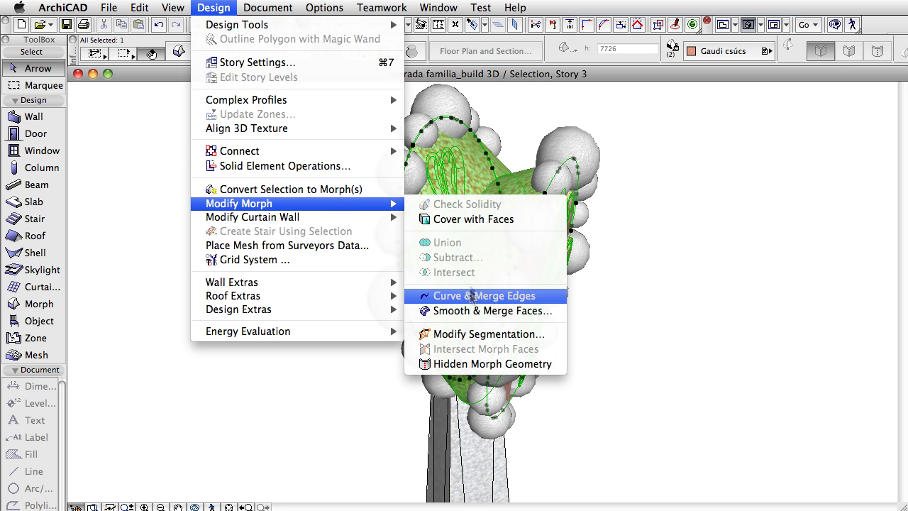
click(468, 311)
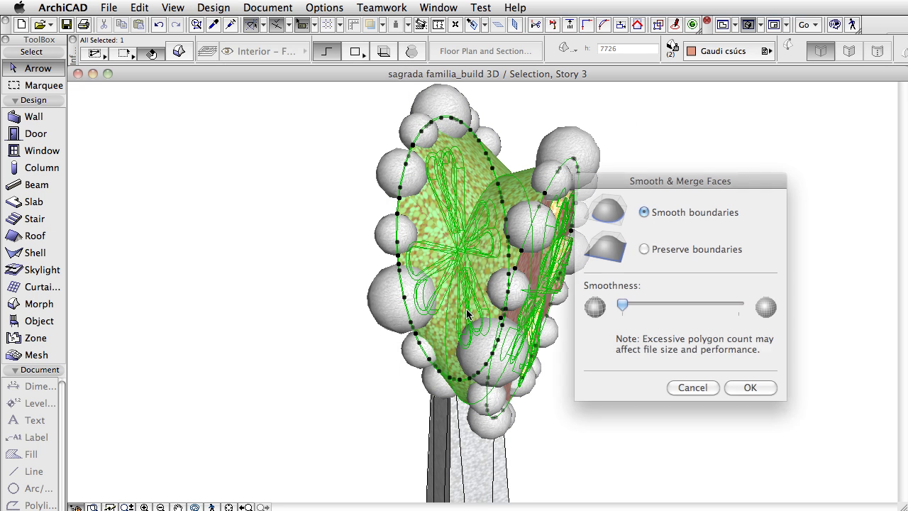
click(766, 387)
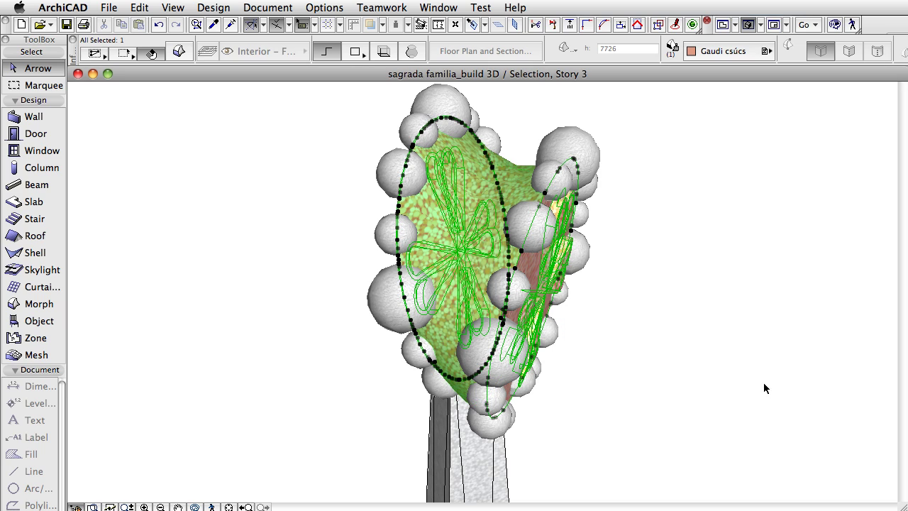
- Revolve a profile in the E-09 elevation into a bulbous stone morph atop the pillar
shift+middle_drag(636, 343, 578, 270)
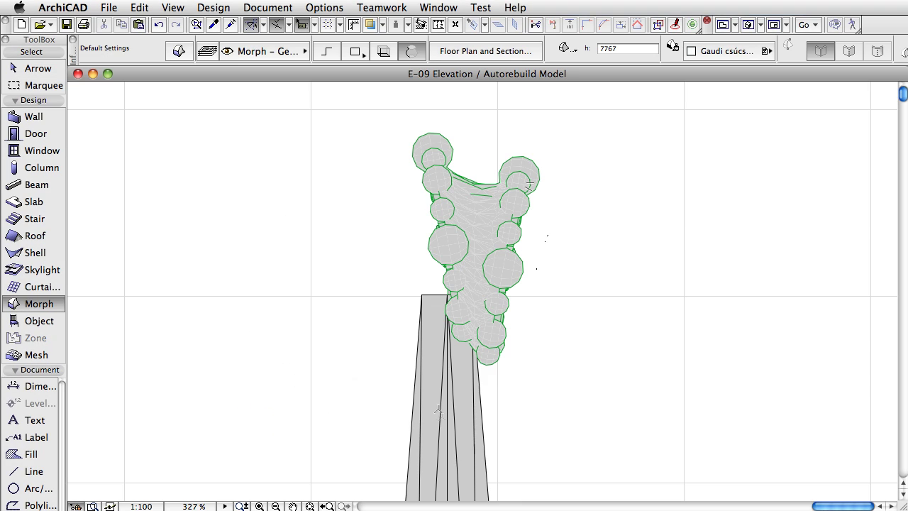
click(414, 338)
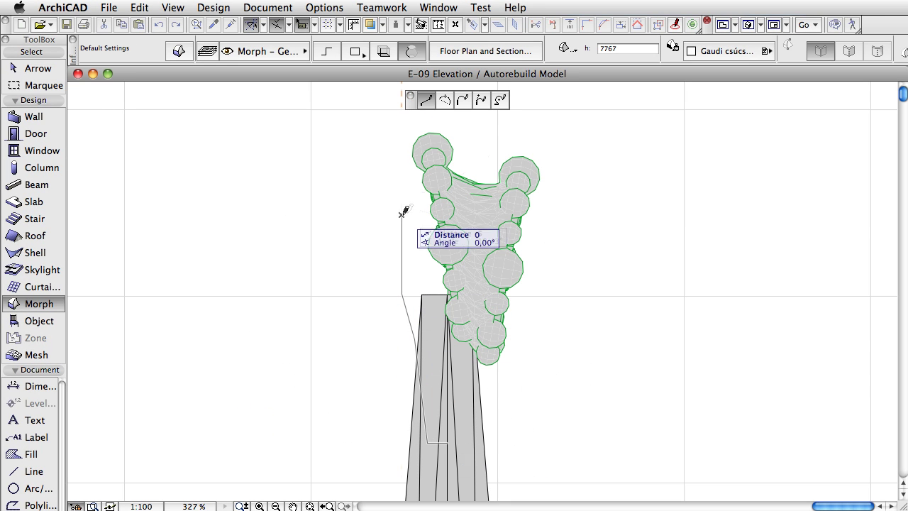
click(447, 472)
click(748, 310)
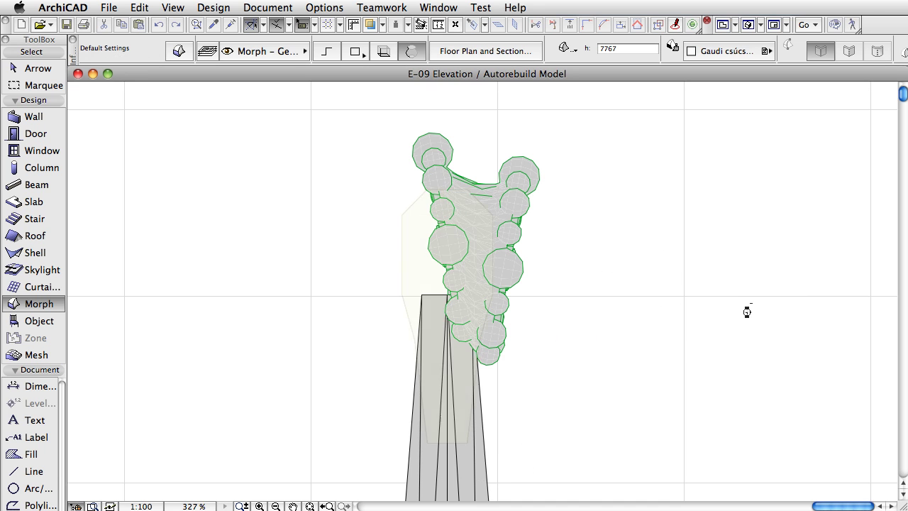
key(F3)
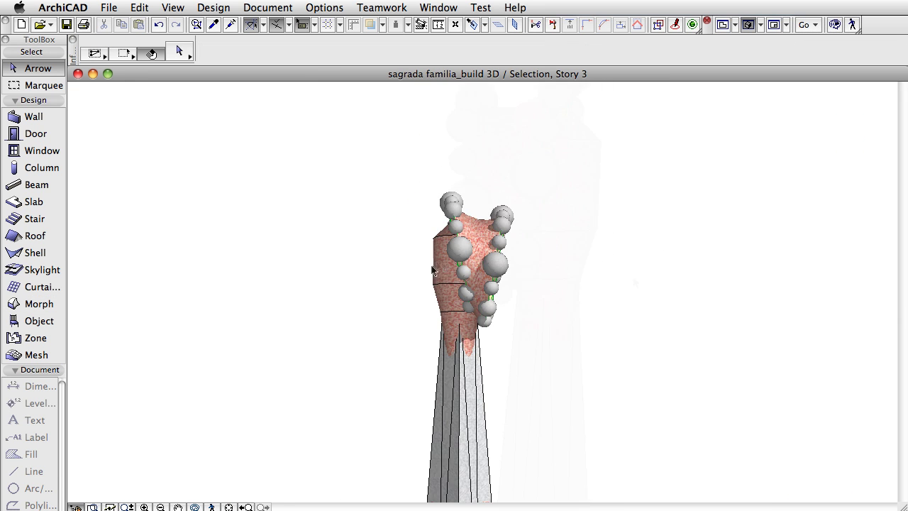
- Smooth the faces of the new revolved morph
click(435, 268)
click(212, 7)
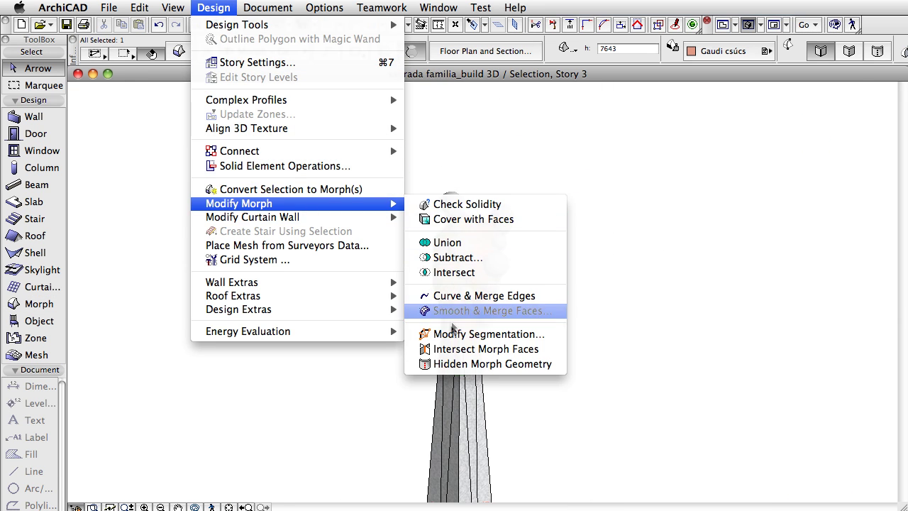
click(456, 313)
click(738, 333)
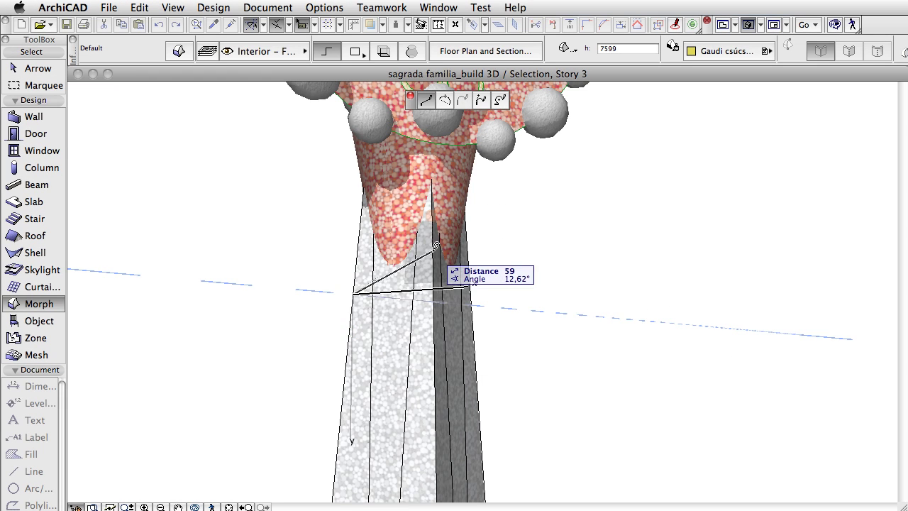
- Draw triangular morph facets on the pillar and mirror them across the vertical edge
click(432, 251)
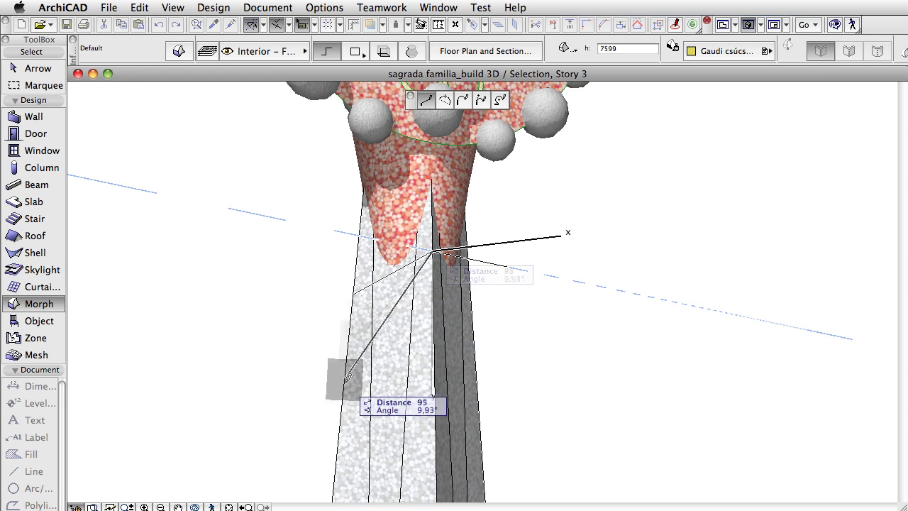
click(343, 390)
click(356, 289)
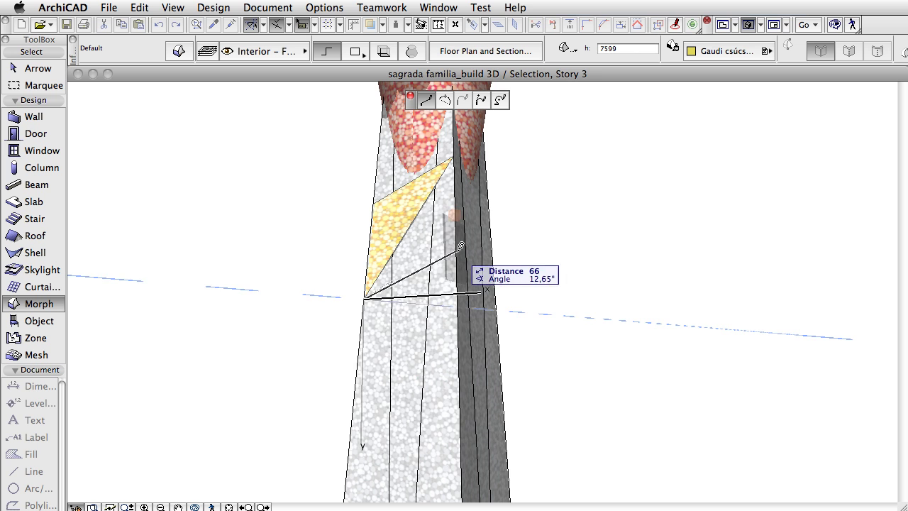
click(360, 291)
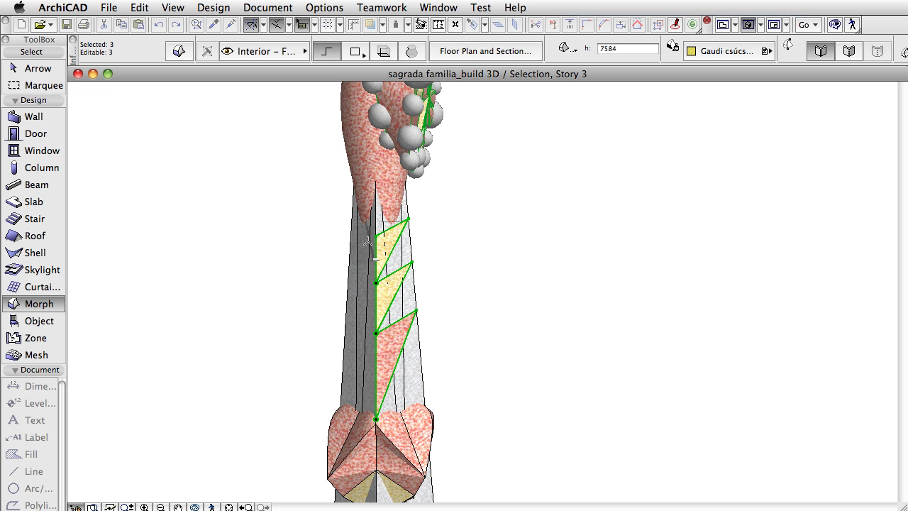
click(368, 241)
click(381, 409)
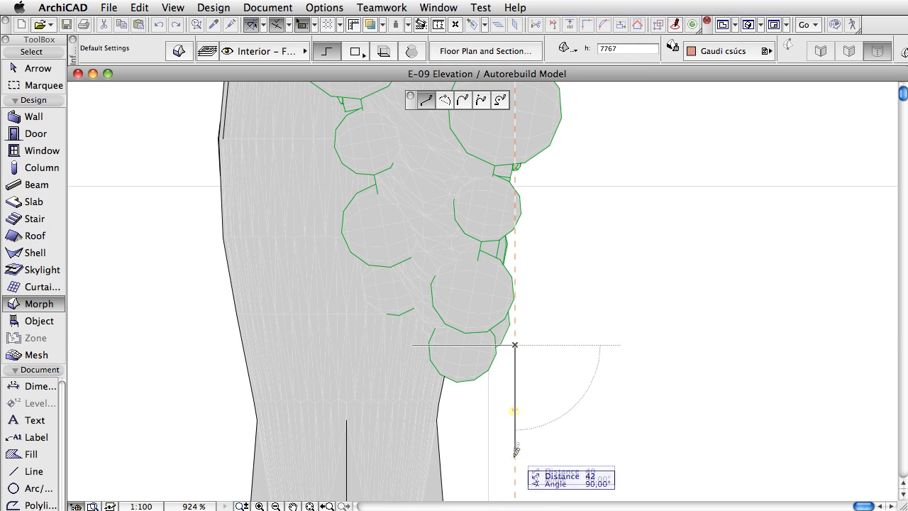
scroll(515, 450, down, 3)
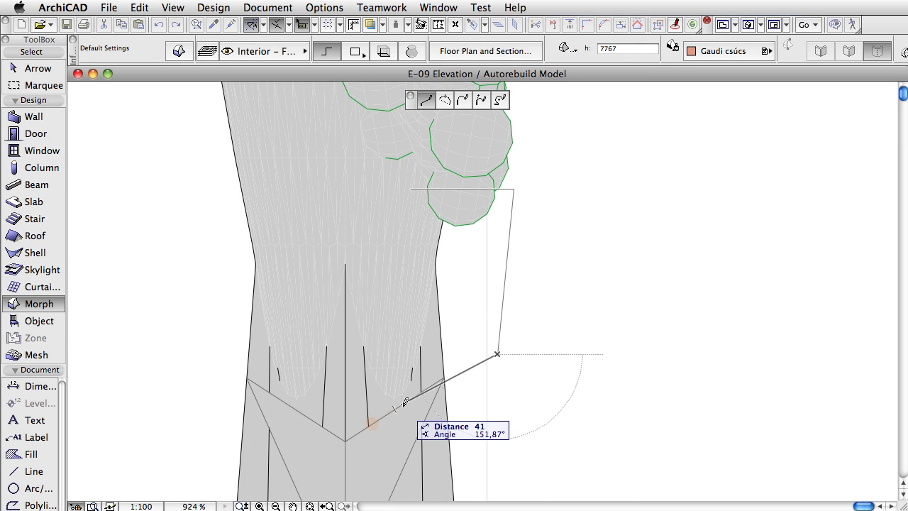
click(413, 184)
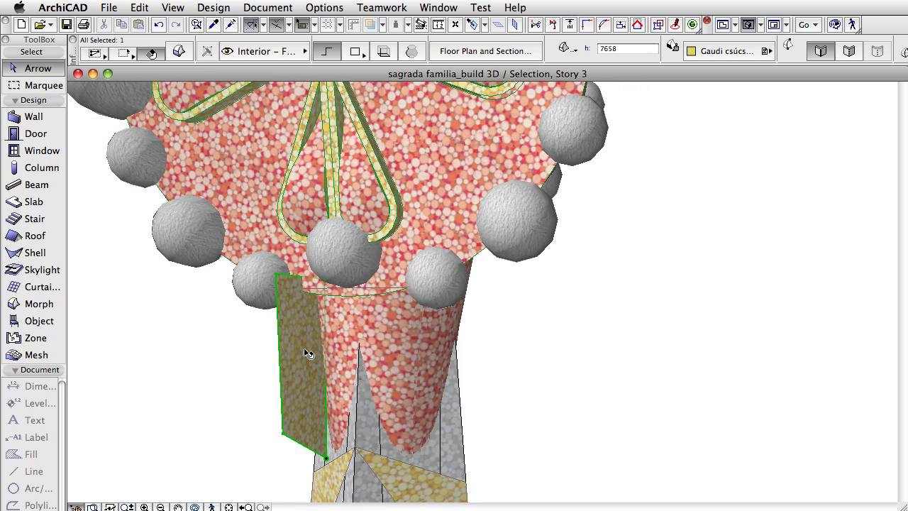
- Attempt a radius 10 chamfer, then offset the block's face outward about 52
click(306, 353)
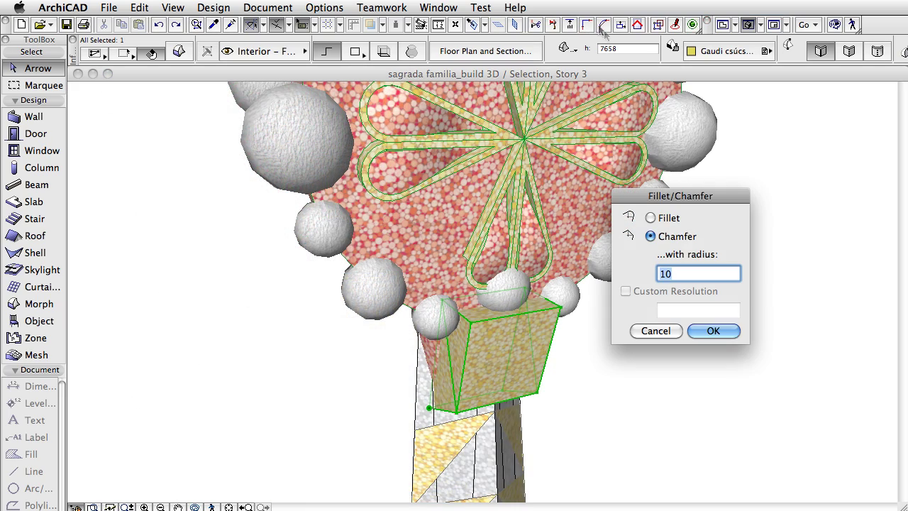
click(712, 330)
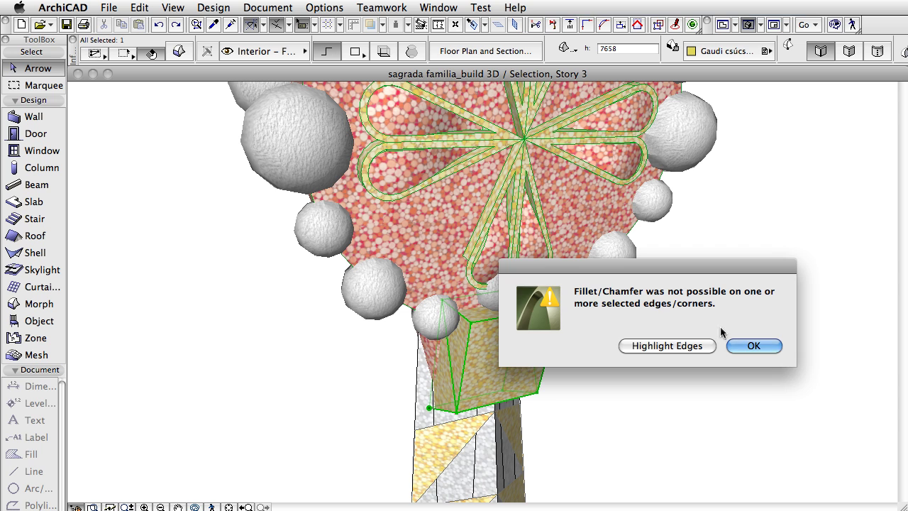
click(734, 347)
click(511, 345)
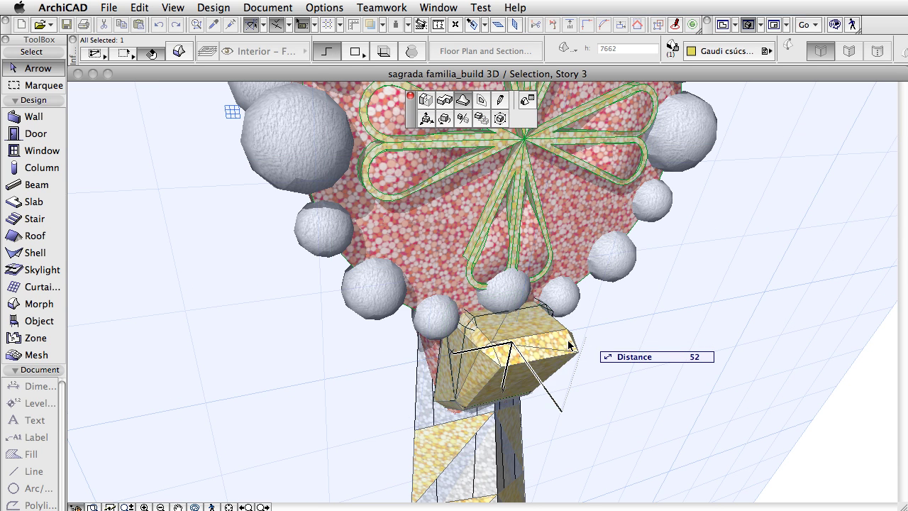
click(567, 302)
- Deselect the block and pick Sphere 16 spheres on the tower from a lower angle
click(629, 371)
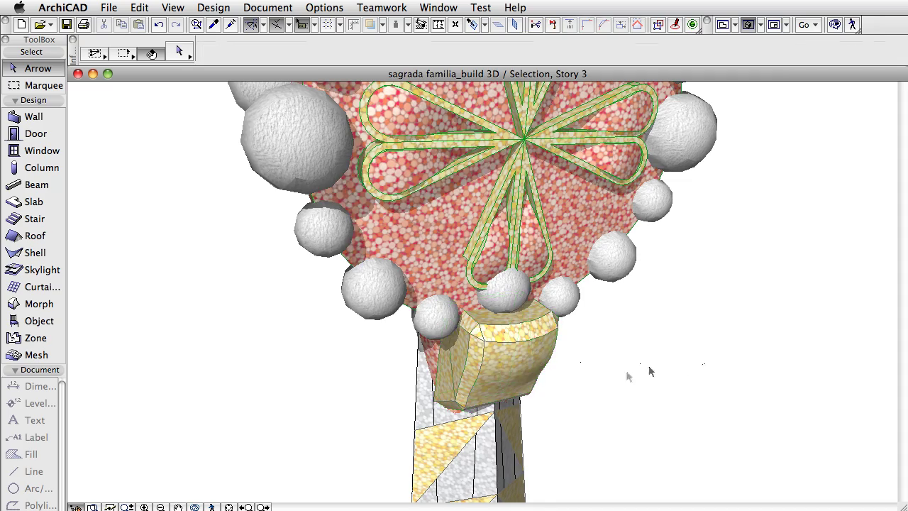
scroll(588, 446, down, 3)
shift+middle_drag(588, 446, 539, 262)
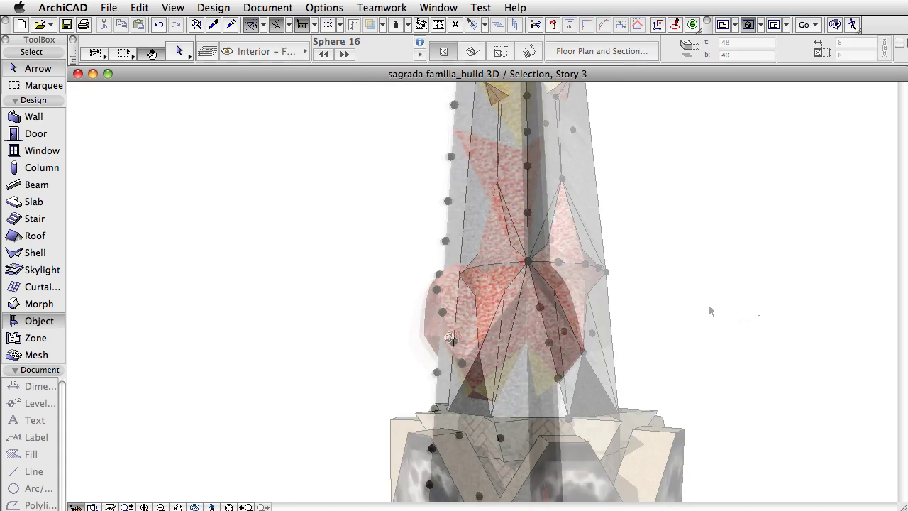
click(540, 307)
shift+click(548, 342)
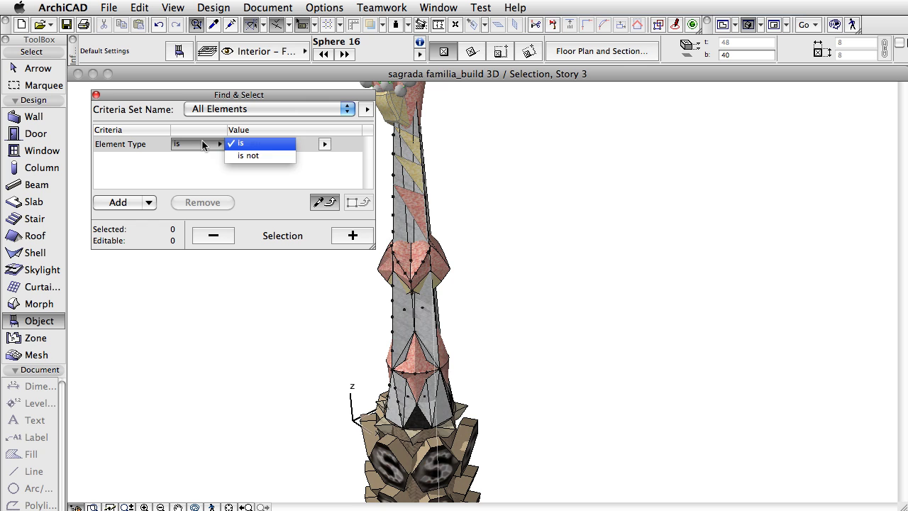
- Use Find & Select (Object, Name Sphere 16) to select all 40 spheres
click(325, 144)
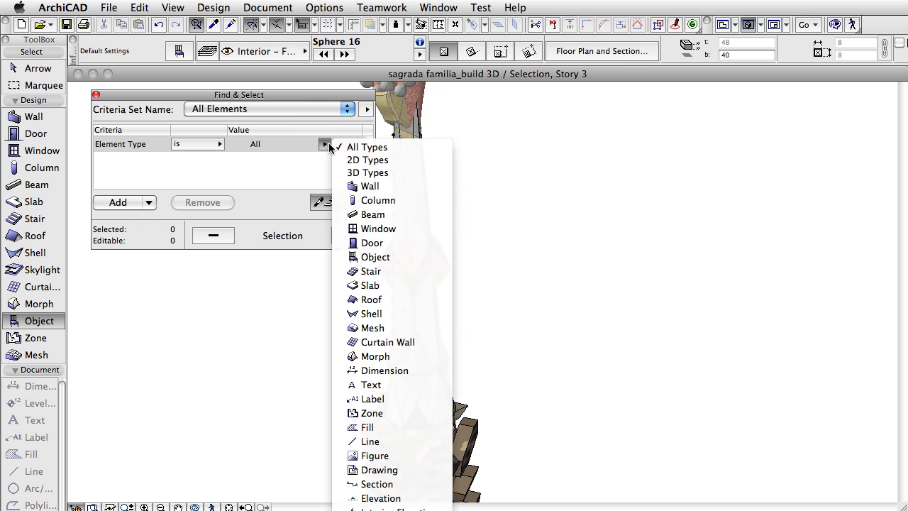
click(398, 257)
click(122, 202)
click(133, 158)
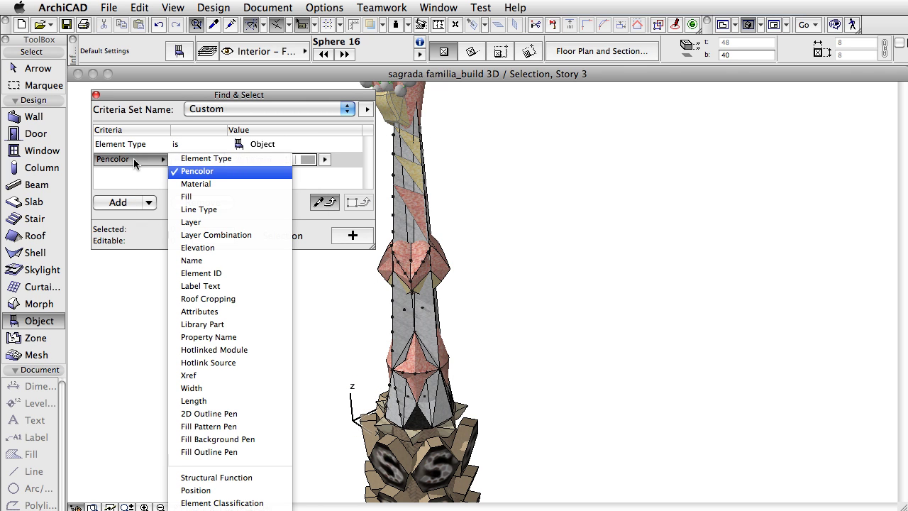
click(252, 260)
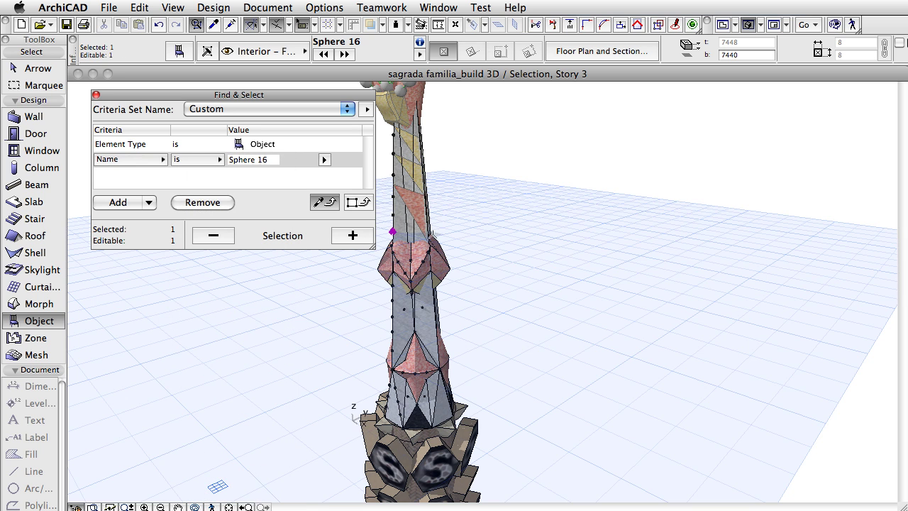
click(397, 227)
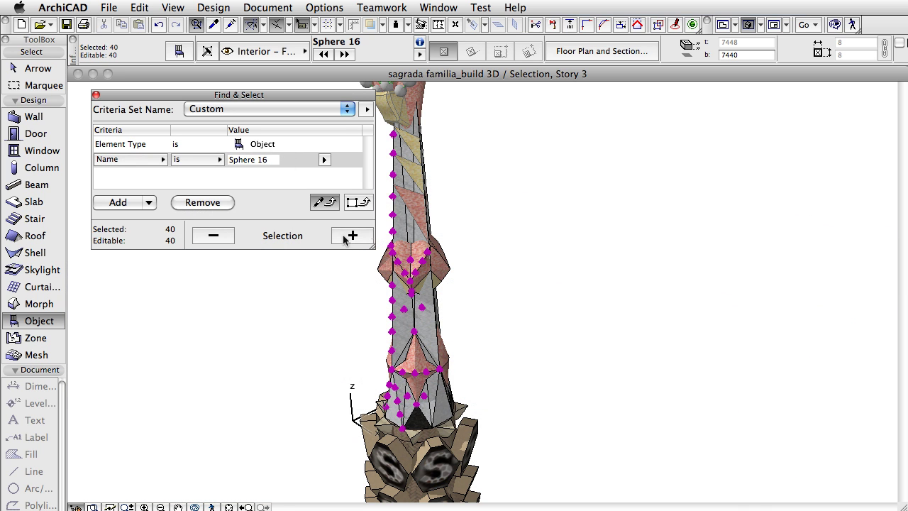
click(347, 236)
- Multiply the spheres as 3 rotated copies around the tower centre in Story 3
key(F2)
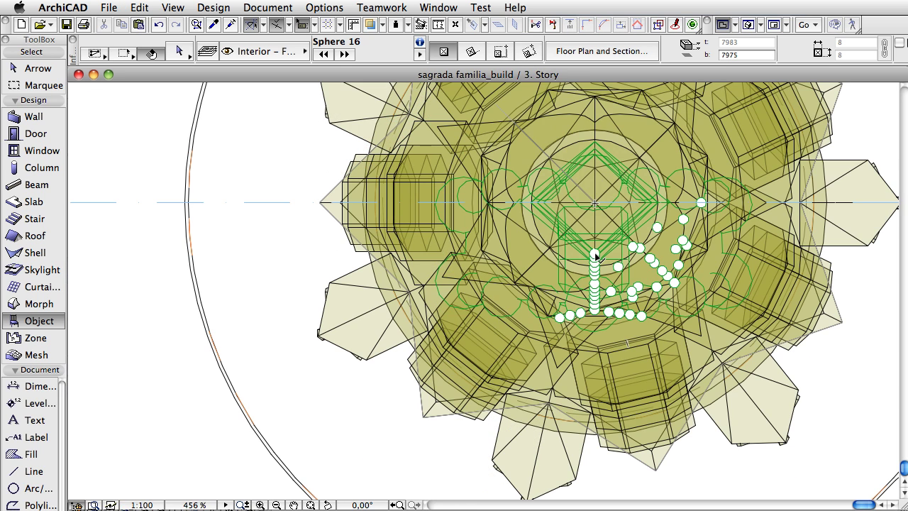
middle_drag(582, 262, 482, 383)
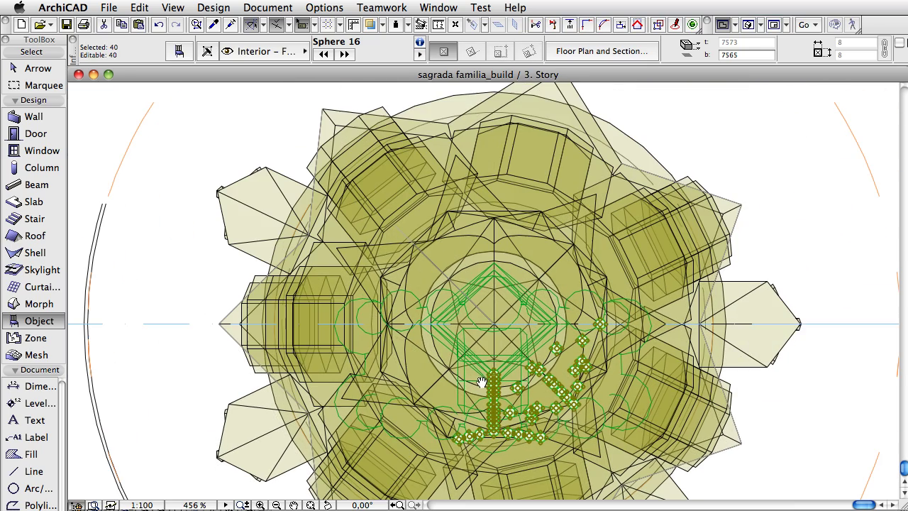
key(super+u)
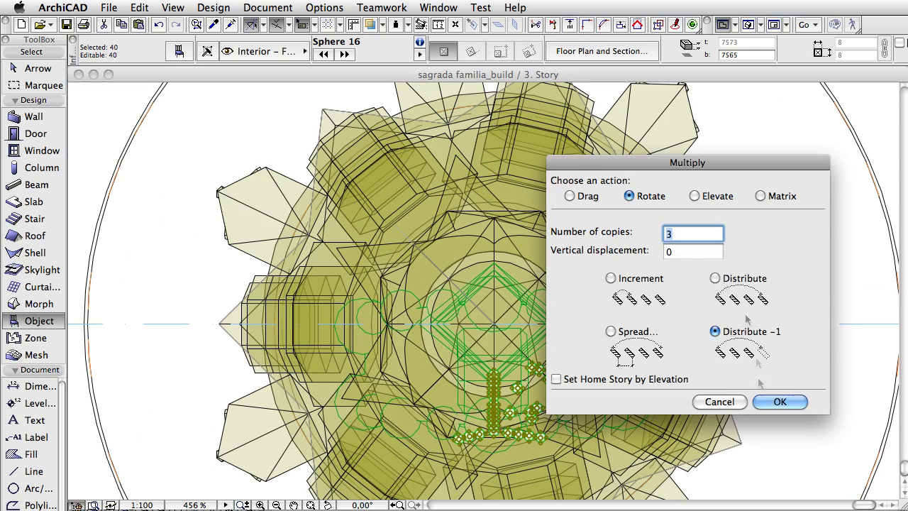
click(779, 402)
click(560, 323)
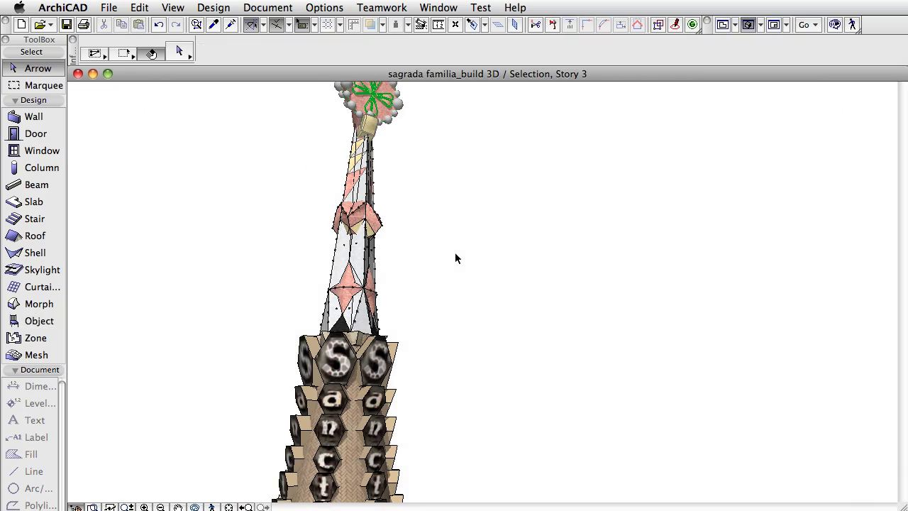
- Bridge the two morph walls with a top bar and thicken it into a beam
shift+click(581, 264)
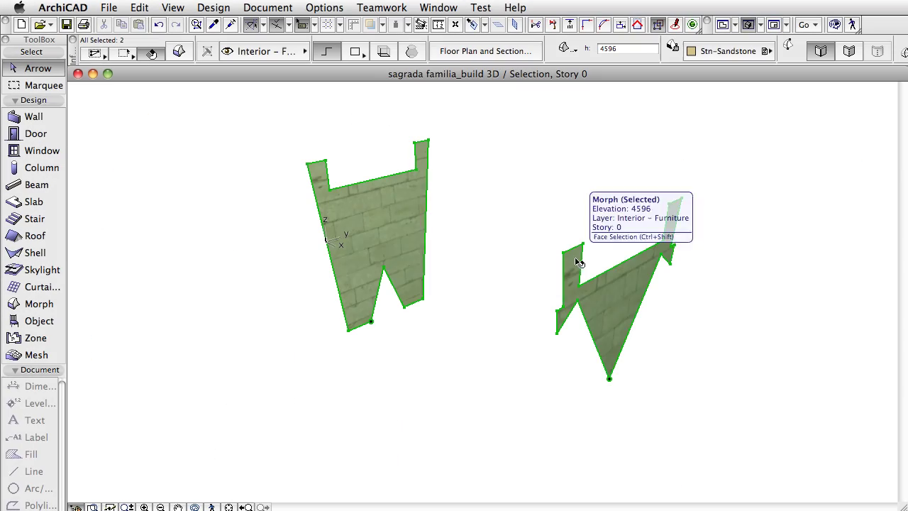
right_click(440, 121)
click(752, 264)
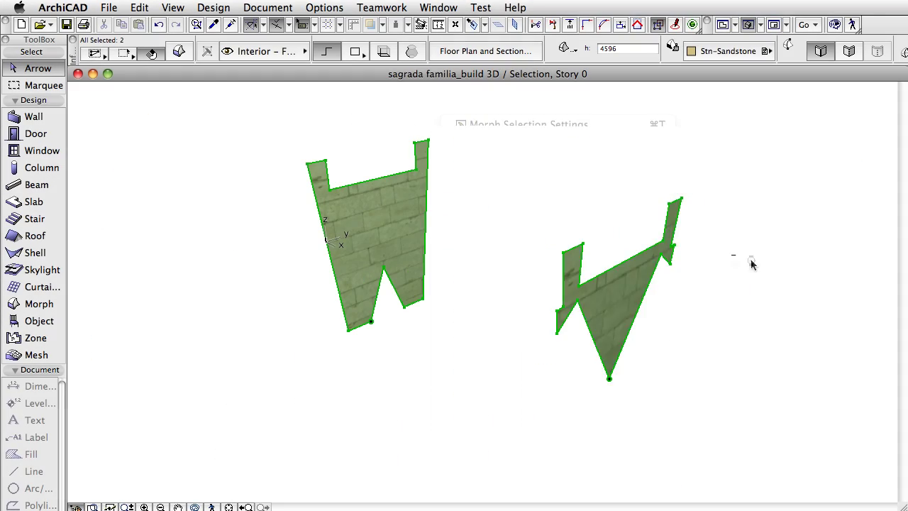
click(312, 165)
click(307, 164)
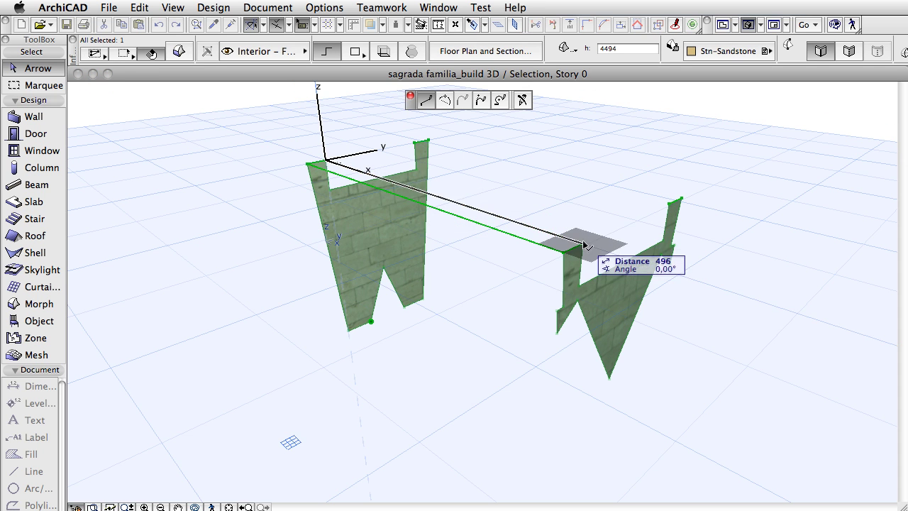
click(582, 245)
click(317, 191)
- Extend the beam to meet the right morph and raise a rear parapet along it
click(405, 257)
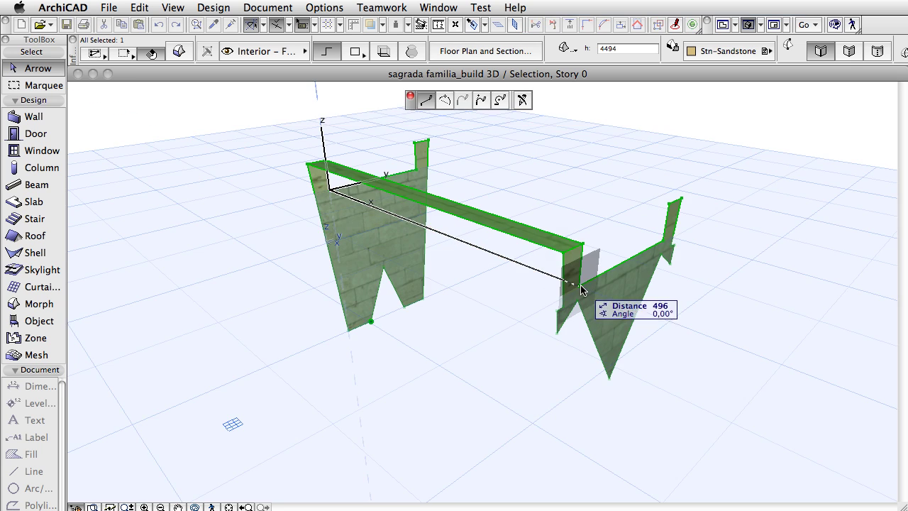
click(578, 290)
click(417, 171)
click(660, 202)
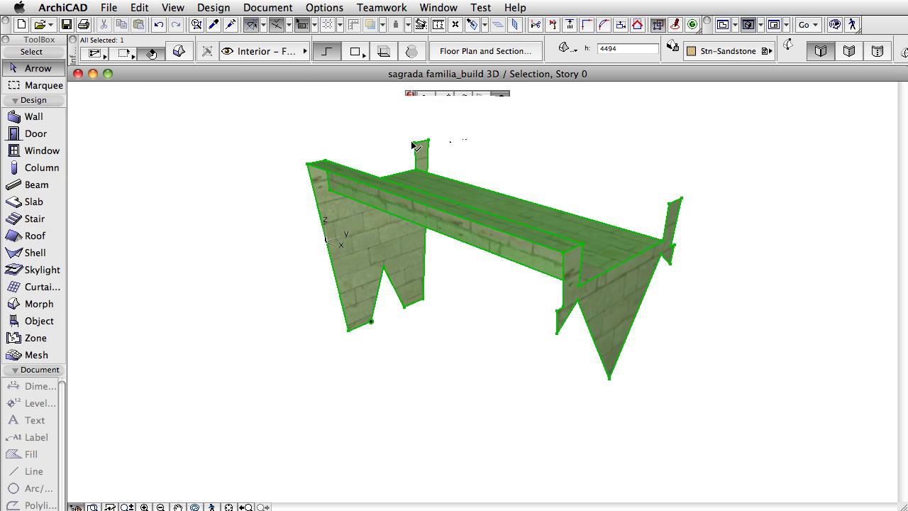
click(415, 142)
click(667, 205)
click(427, 141)
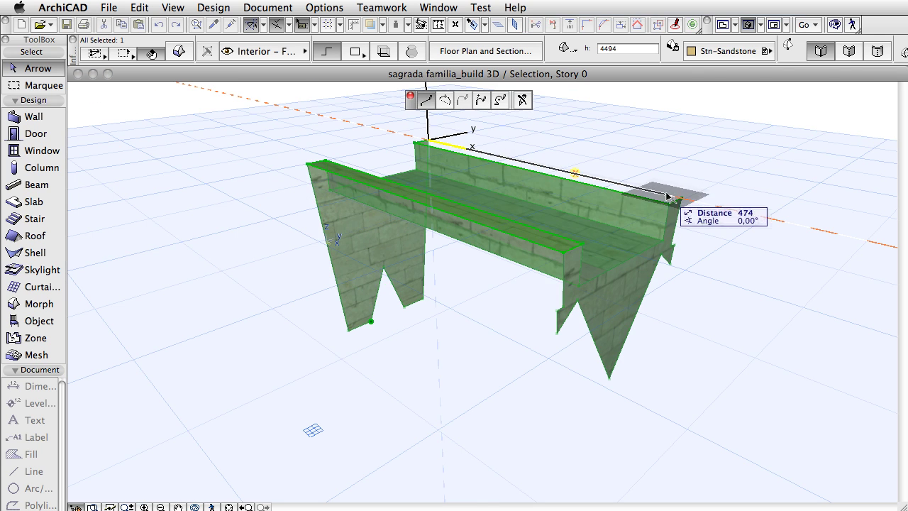
click(679, 201)
- Pull the bridge's front face and bottom vertices down into a pointed spike
shift+middle_drag(567, 308, 358, 341)
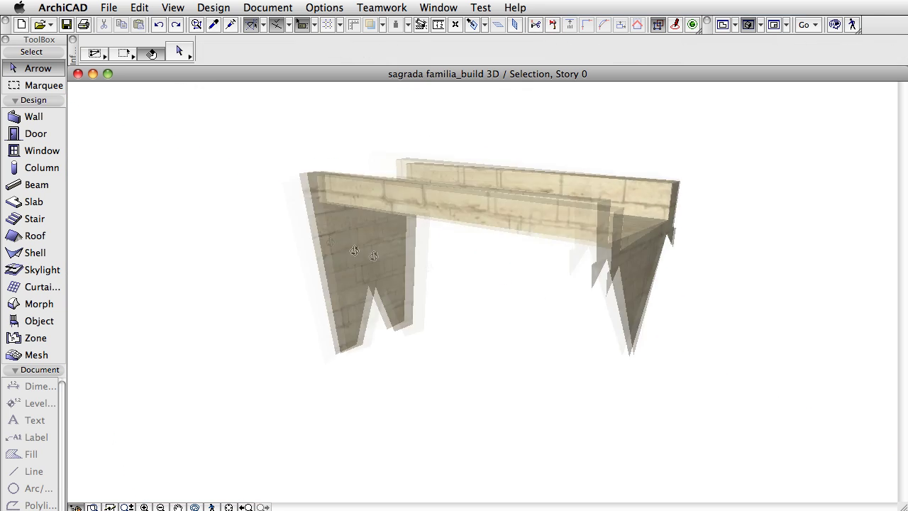
click(359, 332)
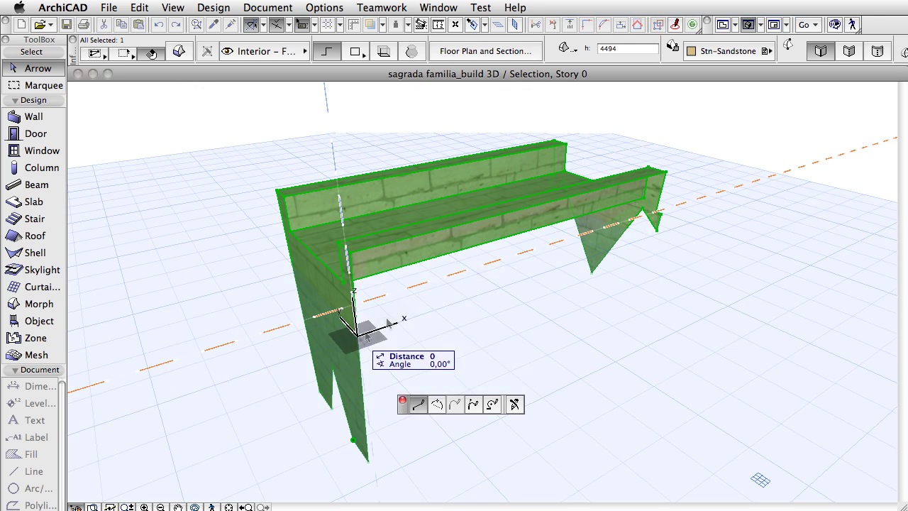
click(658, 216)
click(355, 332)
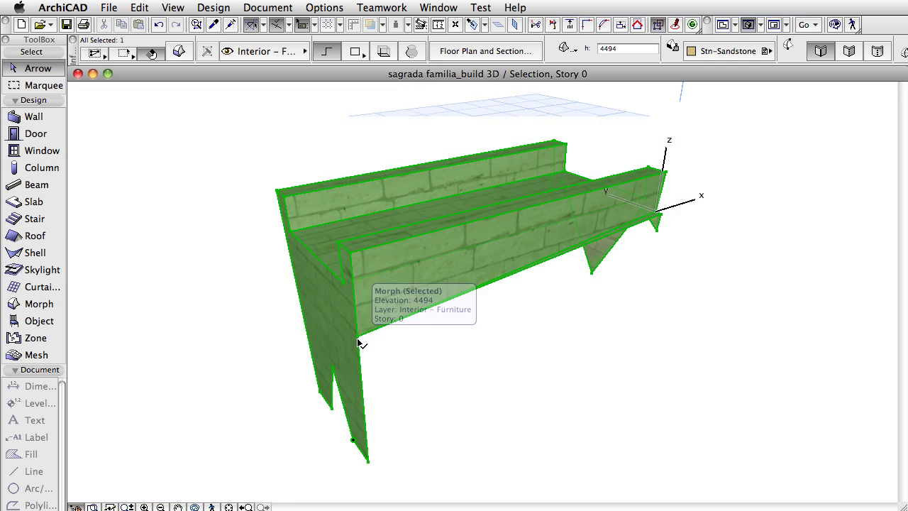
click(357, 333)
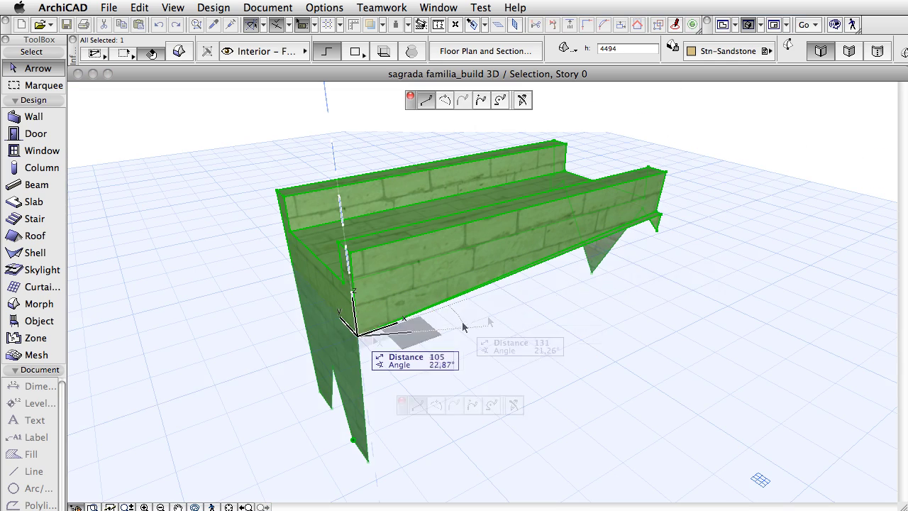
click(658, 234)
shift+middle_drag(658, 234, 305, 344)
click(328, 340)
click(327, 340)
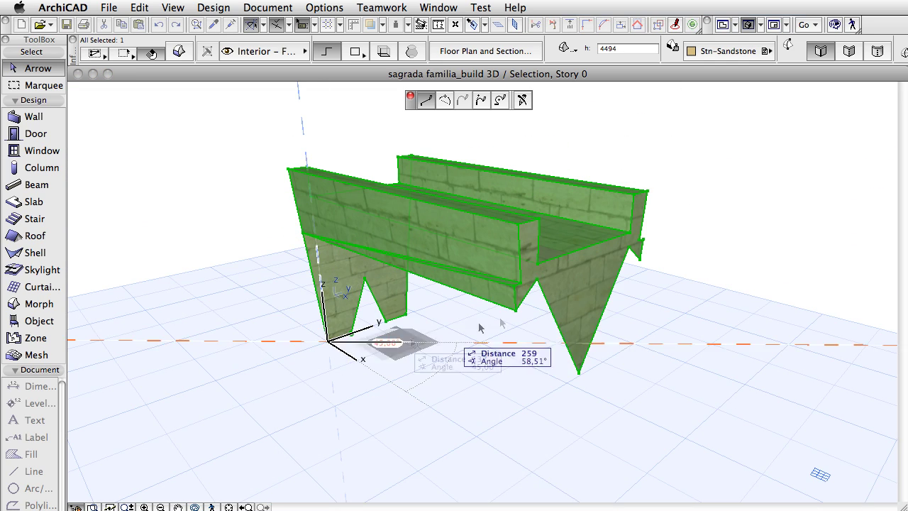
click(530, 275)
- Move the morph's lower corner nodes and pull out a new spike beneath it
scroll(418, 413, up, 5)
click(418, 413)
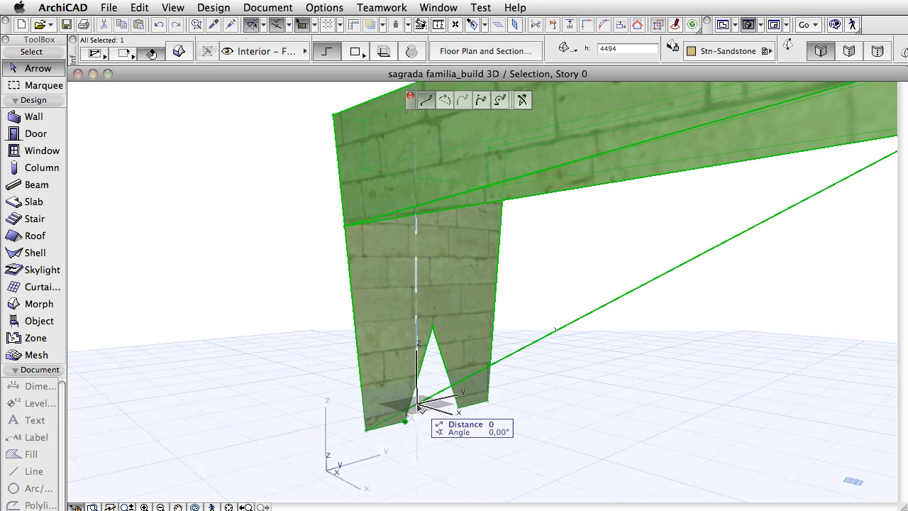
click(411, 413)
click(386, 447)
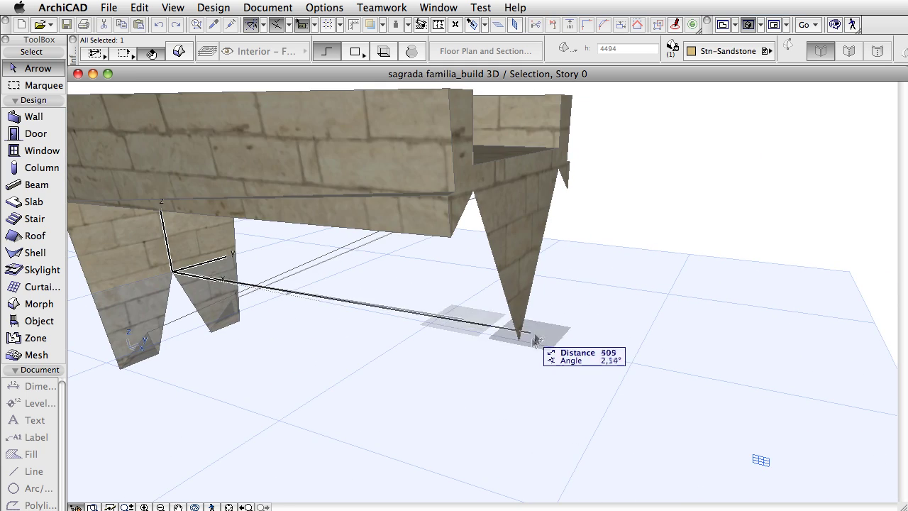
click(522, 338)
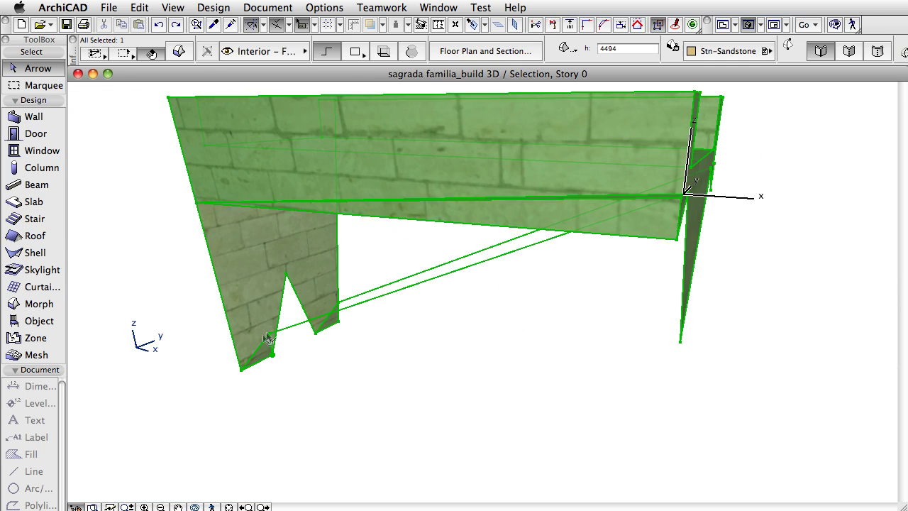
click(200, 207)
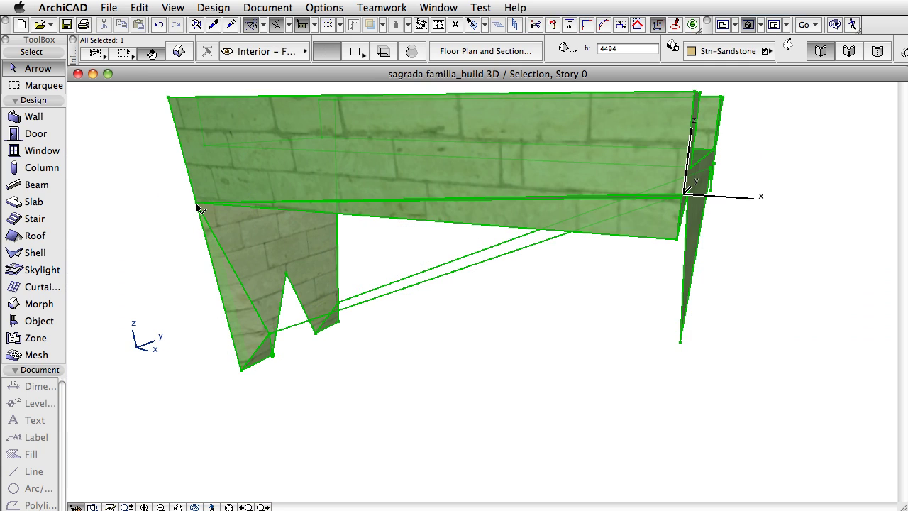
- Drag a top node to reshape the morph's upper part
click(276, 321)
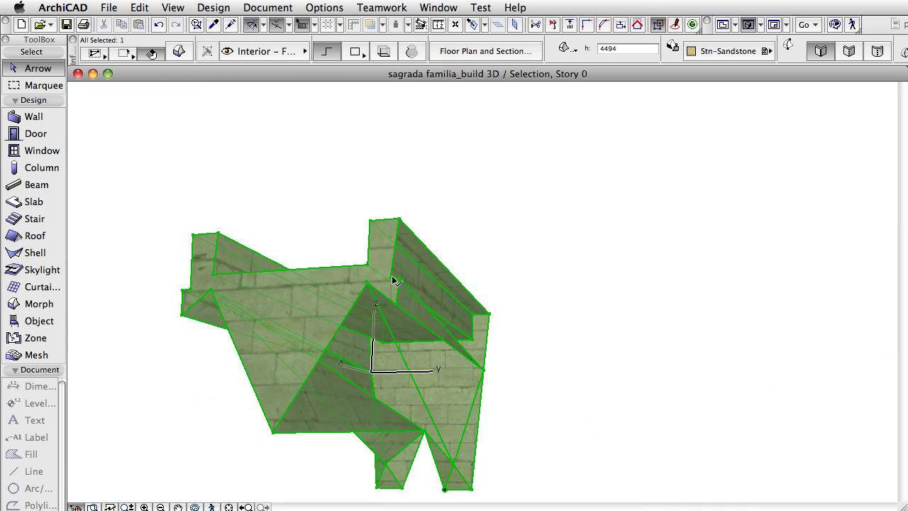
click(393, 280)
click(486, 365)
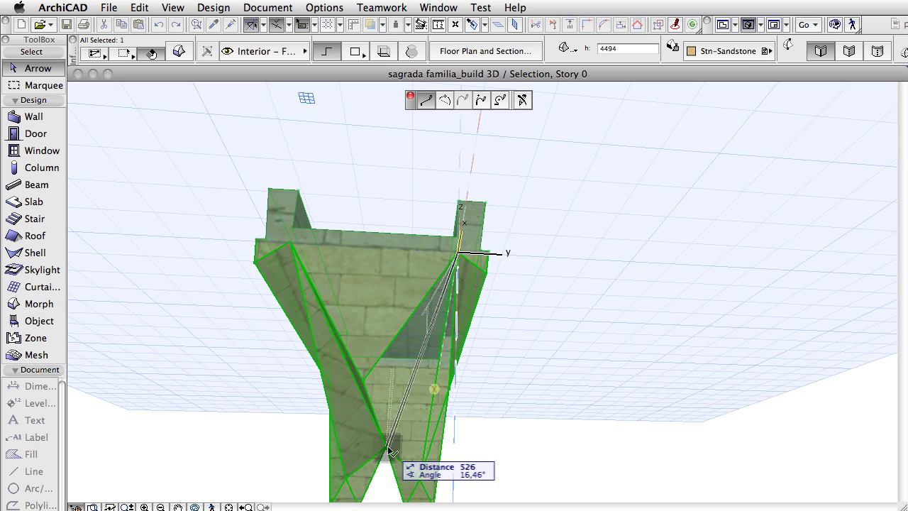
click(388, 449)
- Reposition the morph's bottom node, then attempt a radius-40 edge fillet, which fails
click(506, 479)
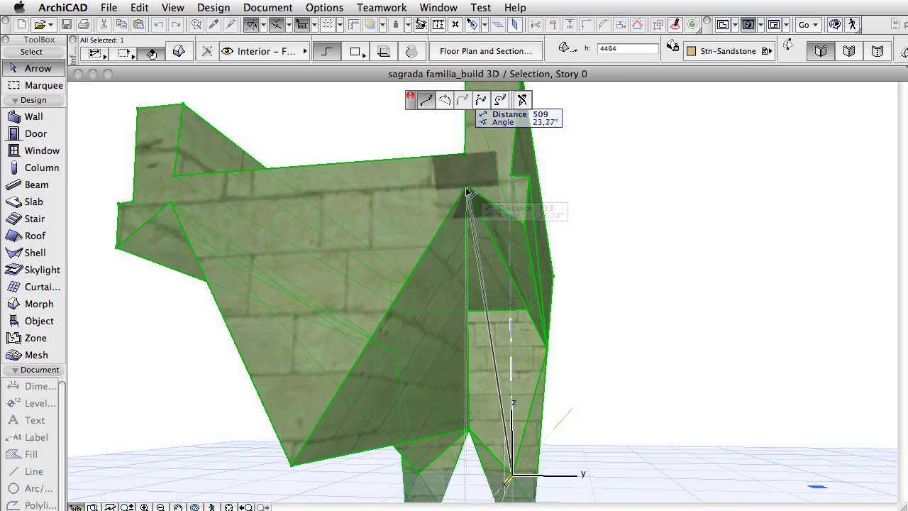
click(466, 191)
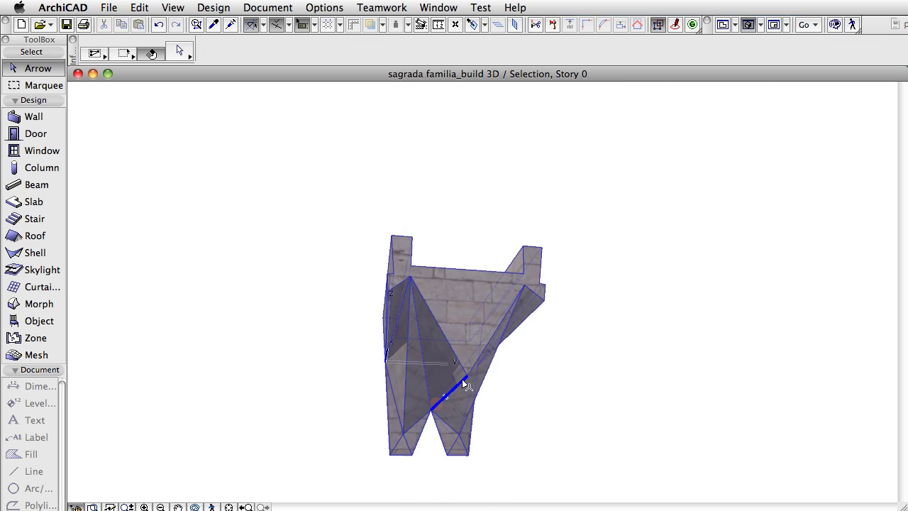
click(604, 26)
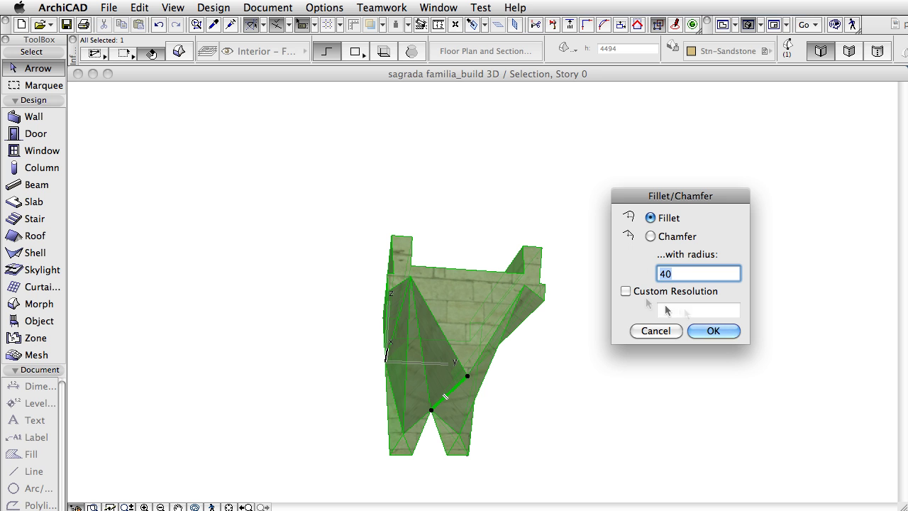
click(699, 327)
click(759, 346)
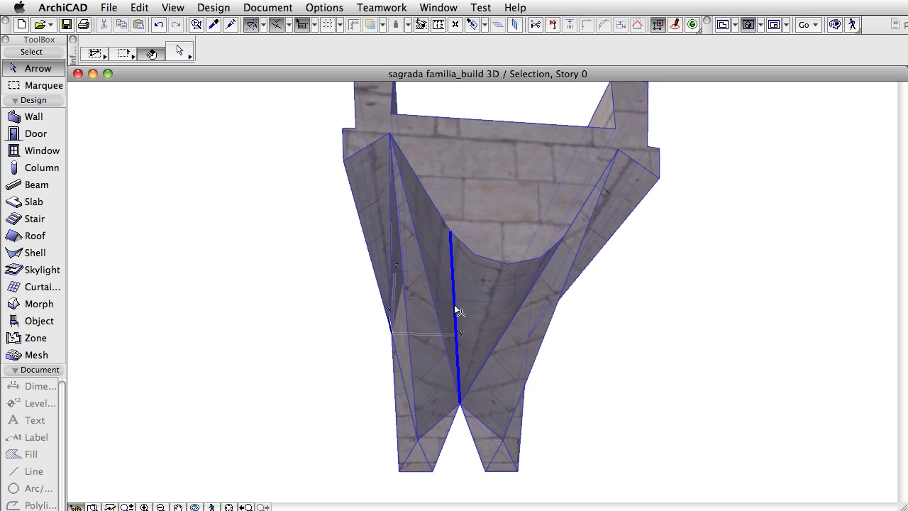
- Apply different stone surfaces to the morph's inner face and narrow strip face
shift+middle_drag(554, 271, 383, 291)
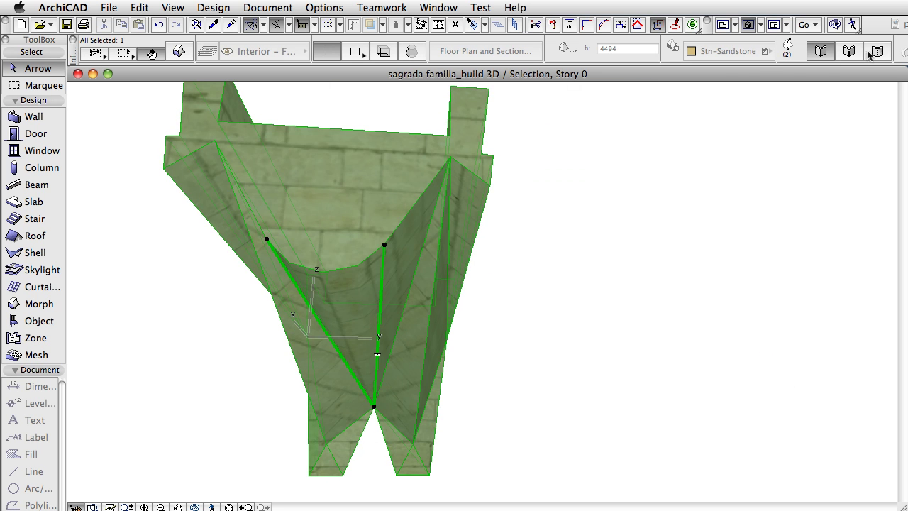
click(377, 298)
click(726, 51)
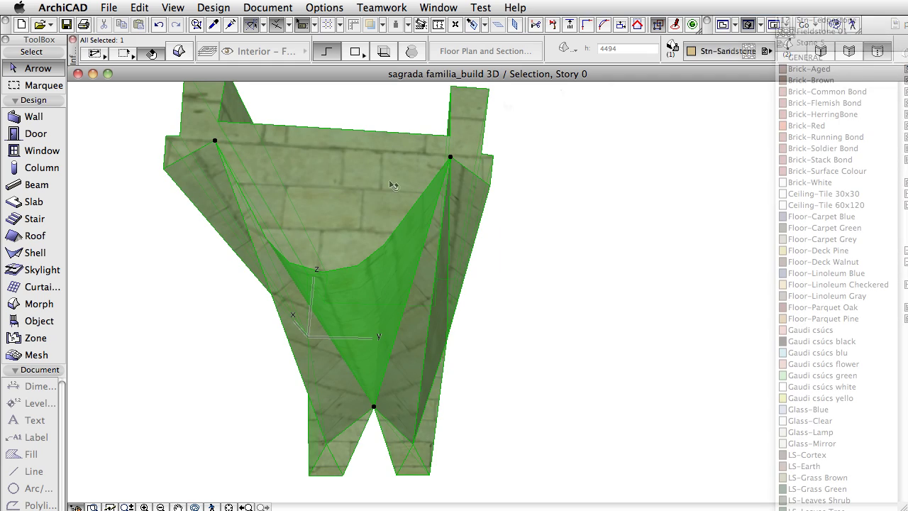
click(862, 241)
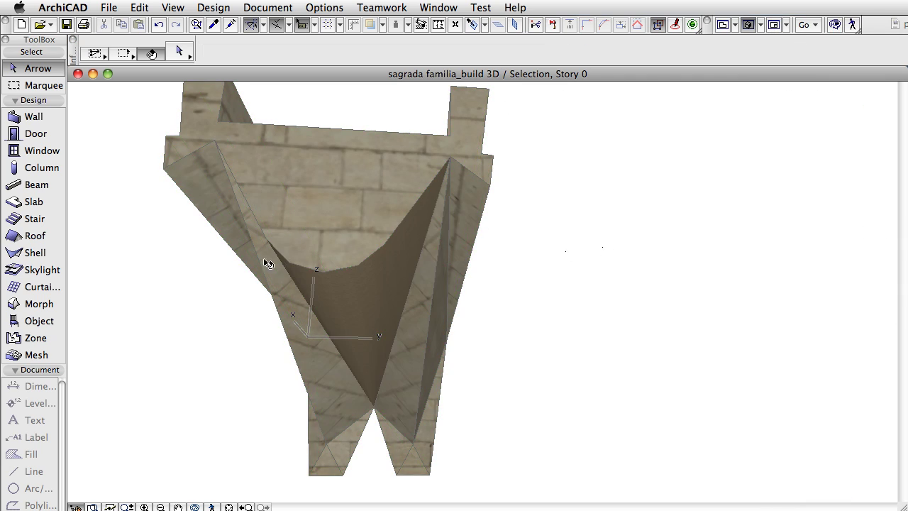
shift+middle_drag(610, 250, 360, 273)
click(372, 270)
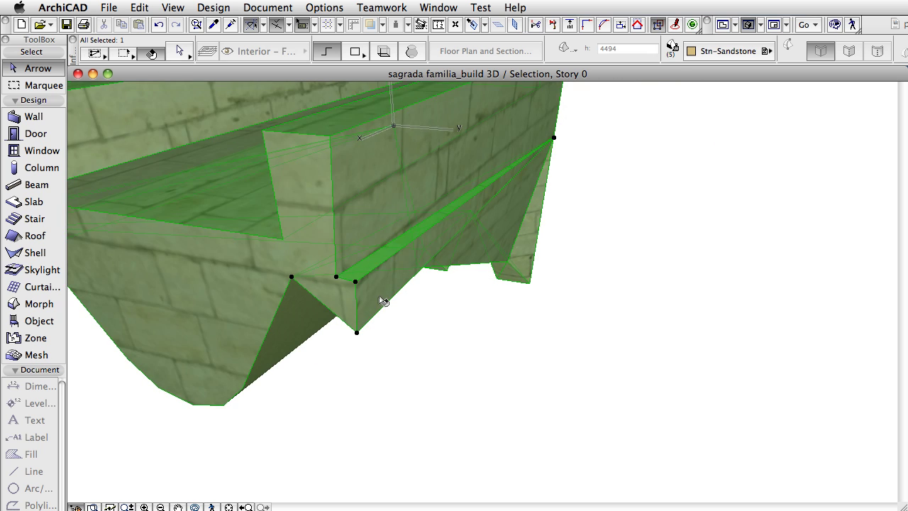
click(743, 52)
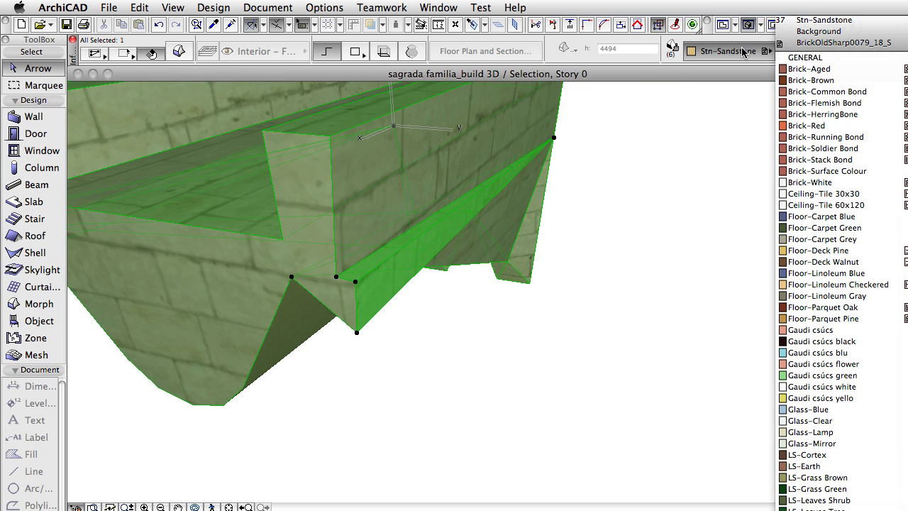
click(872, 372)
- Mirror a copy of the morph into an arch and Union both halves into one morph
scroll(553, 384, down, 5)
mouse_move(517, 385)
shift+middle_down()
mouse_move(780, 348)
mouse_move(531, 237)
shift+middle_up()
click(516, 244)
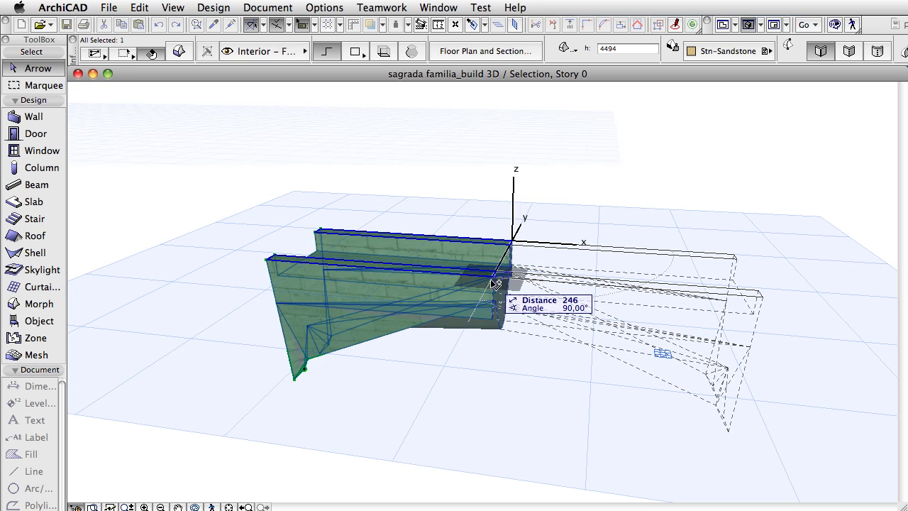
click(500, 327)
mouse_move(500, 326)
shift+middle_down()
mouse_move(495, 395)
mouse_move(588, 319)
shift+middle_up()
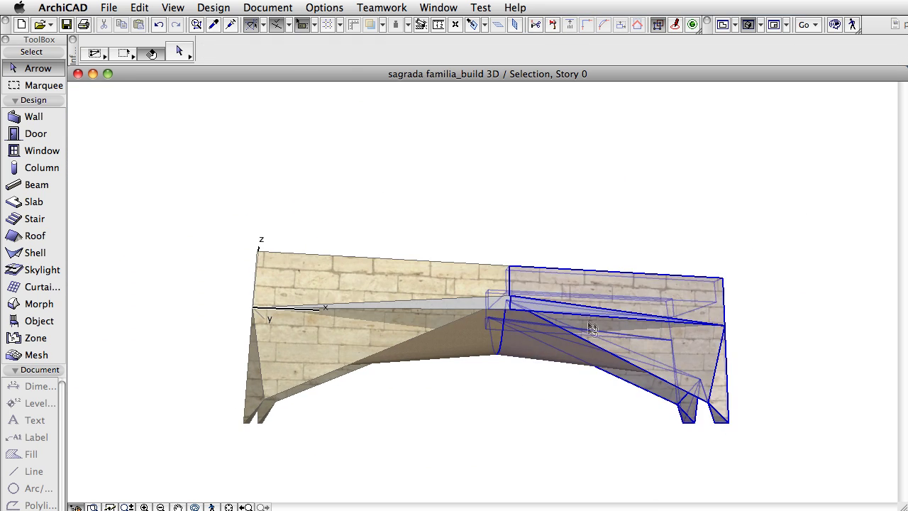
mouse_move(740, 210)
mouse_down()
mouse_move(304, 456)
mouse_move(200, 458)
mouse_up()
right_click(283, 184)
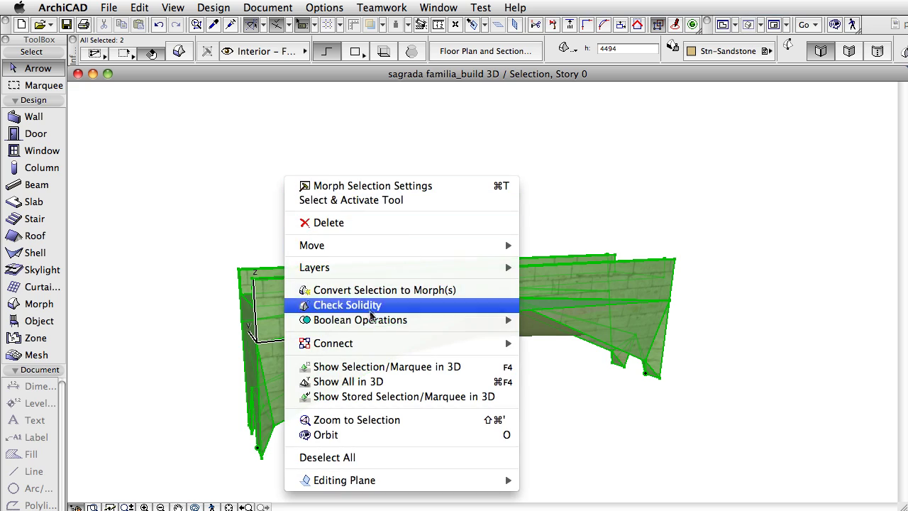
click(573, 322)
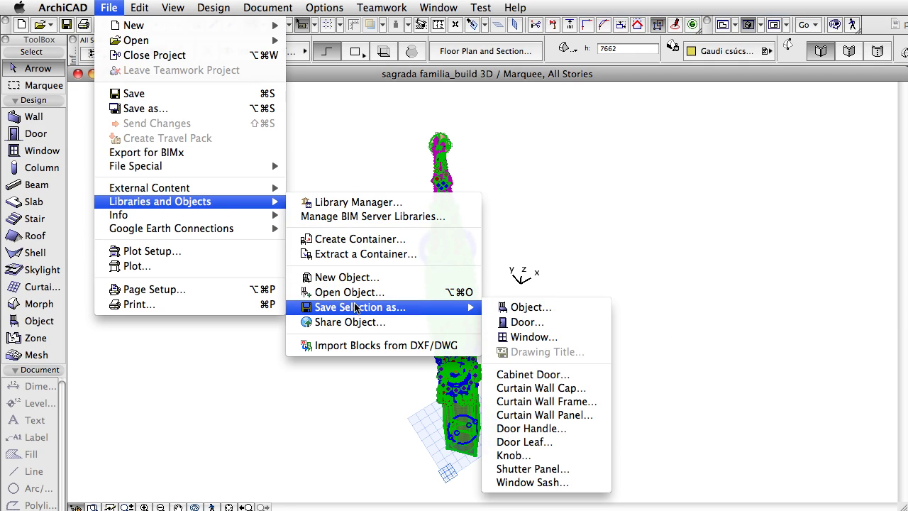
- Save the selected tower as object 'Passion Tower 1' using the top view as plan symbol
click(561, 312)
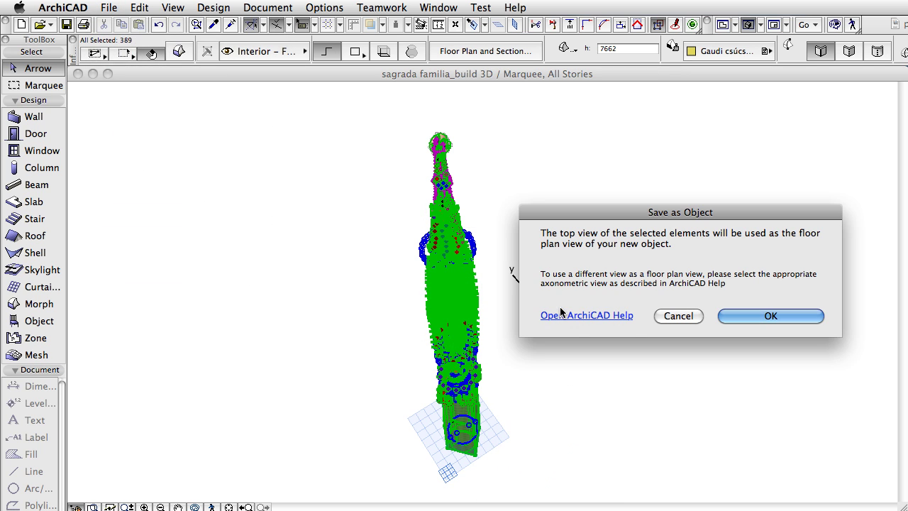
click(750, 312)
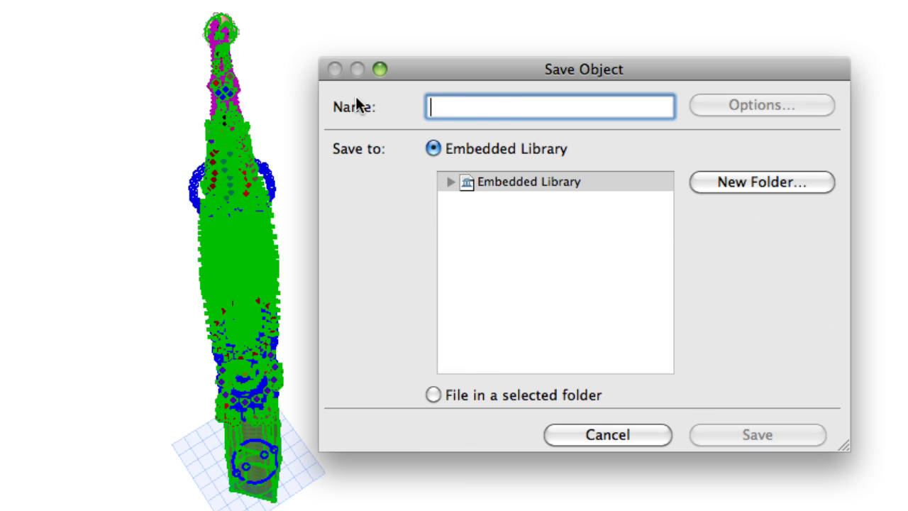
text(Passion Tower 1)
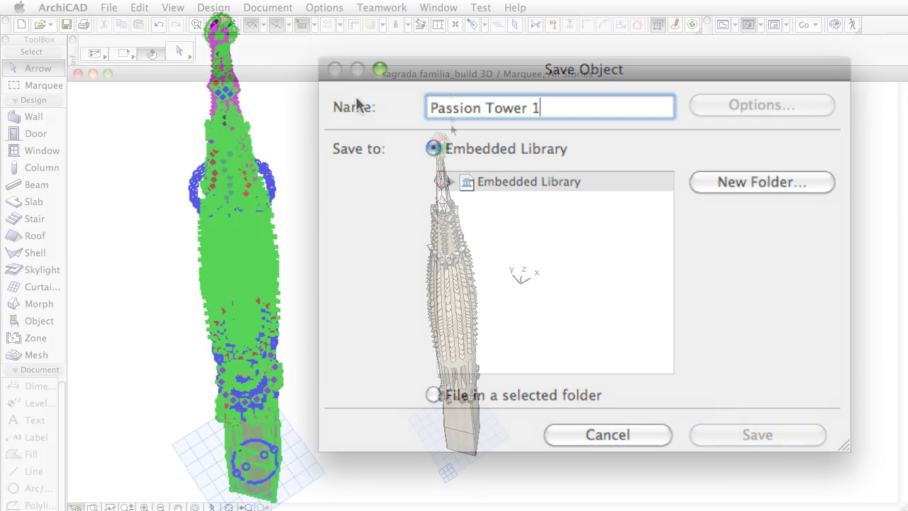
click(759, 431)
- Place Passion Tower 1 on the floor plan, drop a copy to its right, and review the 3D view
double_click(32, 325)
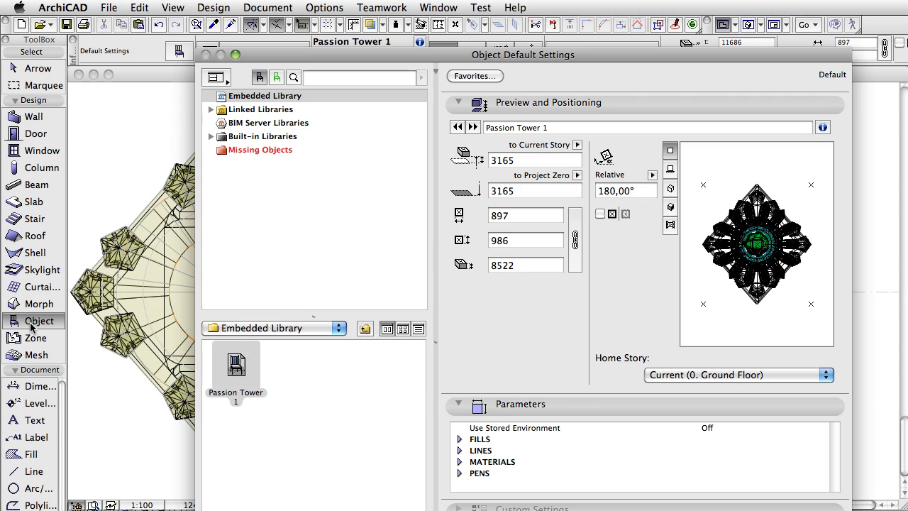
key(Return)
click(451, 292)
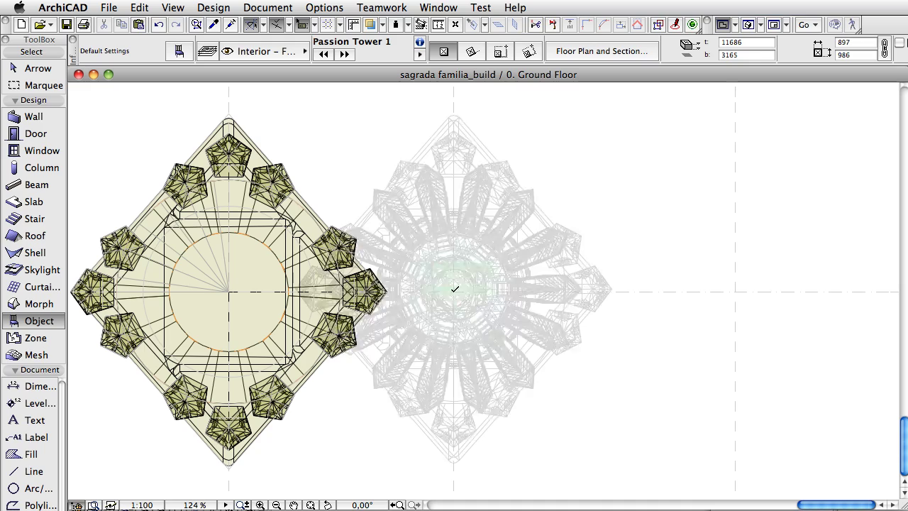
click(736, 204)
middle_drag(817, 244, 468, 243)
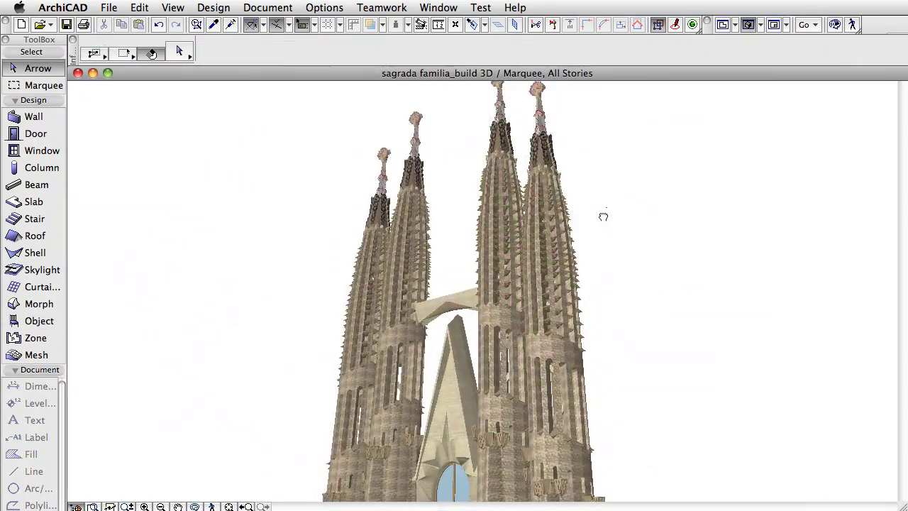
middle_drag(603, 216, 596, 325)
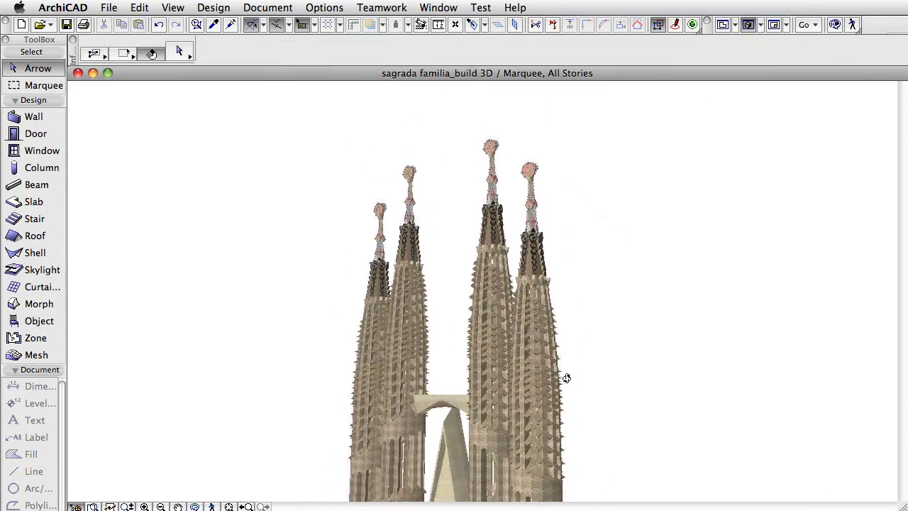